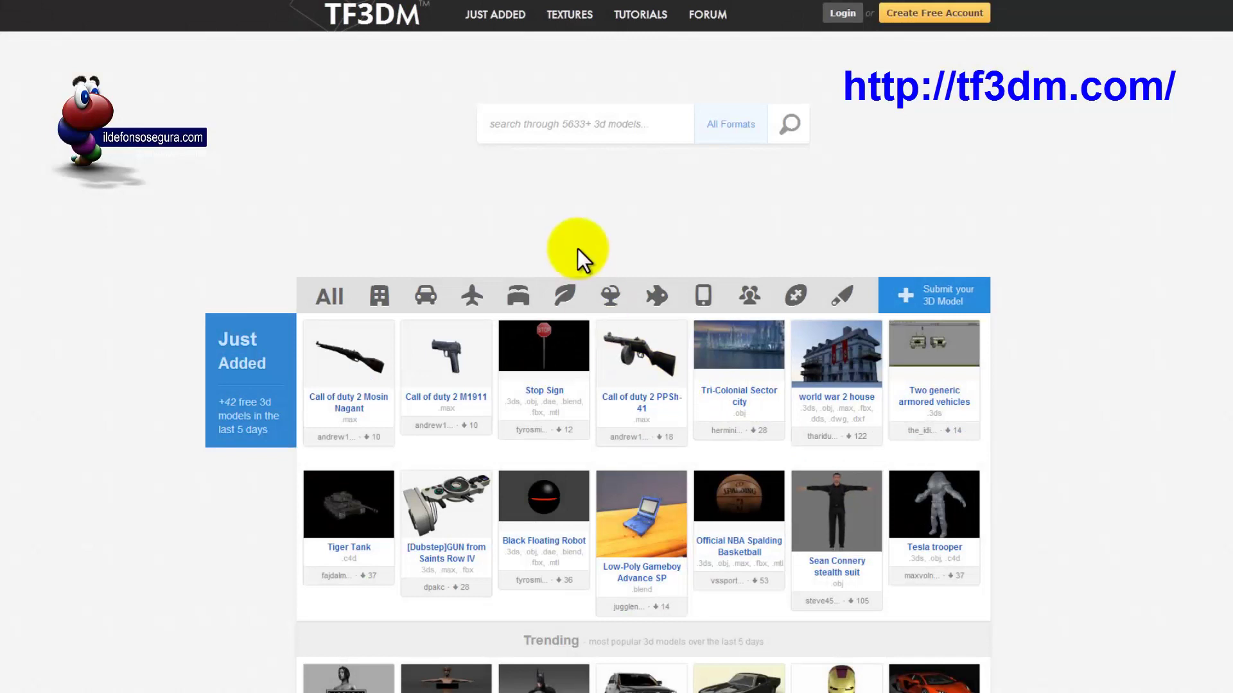
- Search TF3DM for 'boeing 747' and download the first .obj Boeing 747 model
left_click(525, 126)
type("boeing 747")
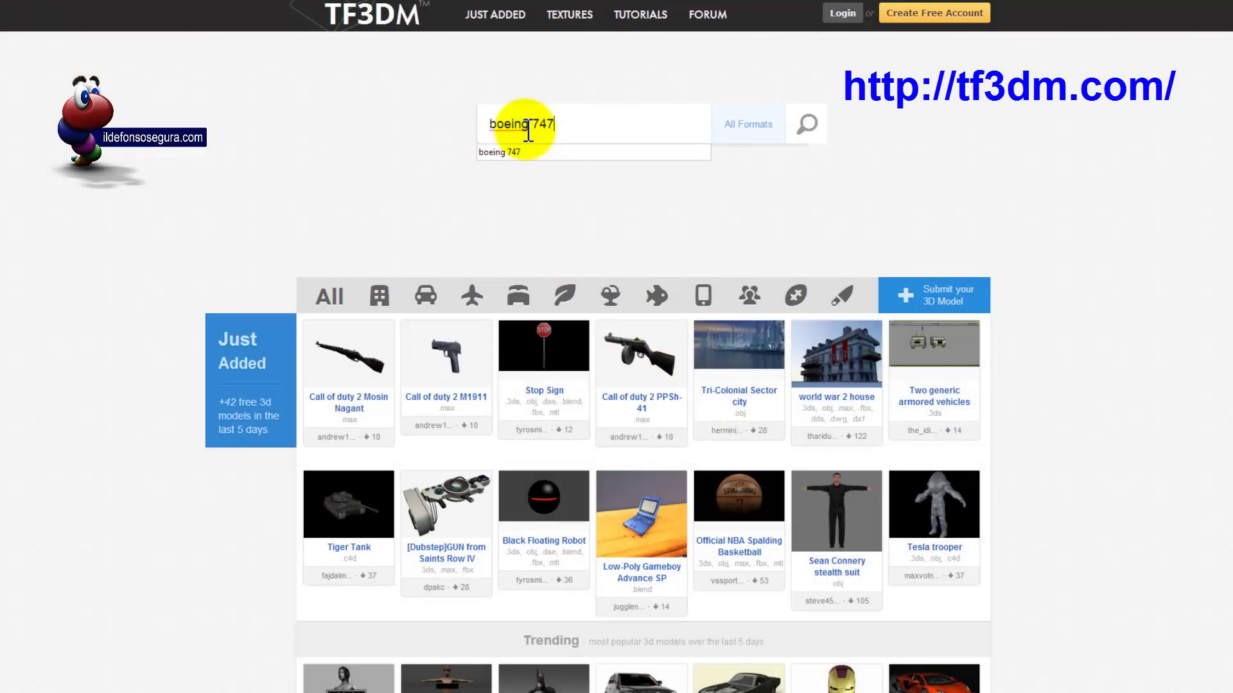
key("Return")
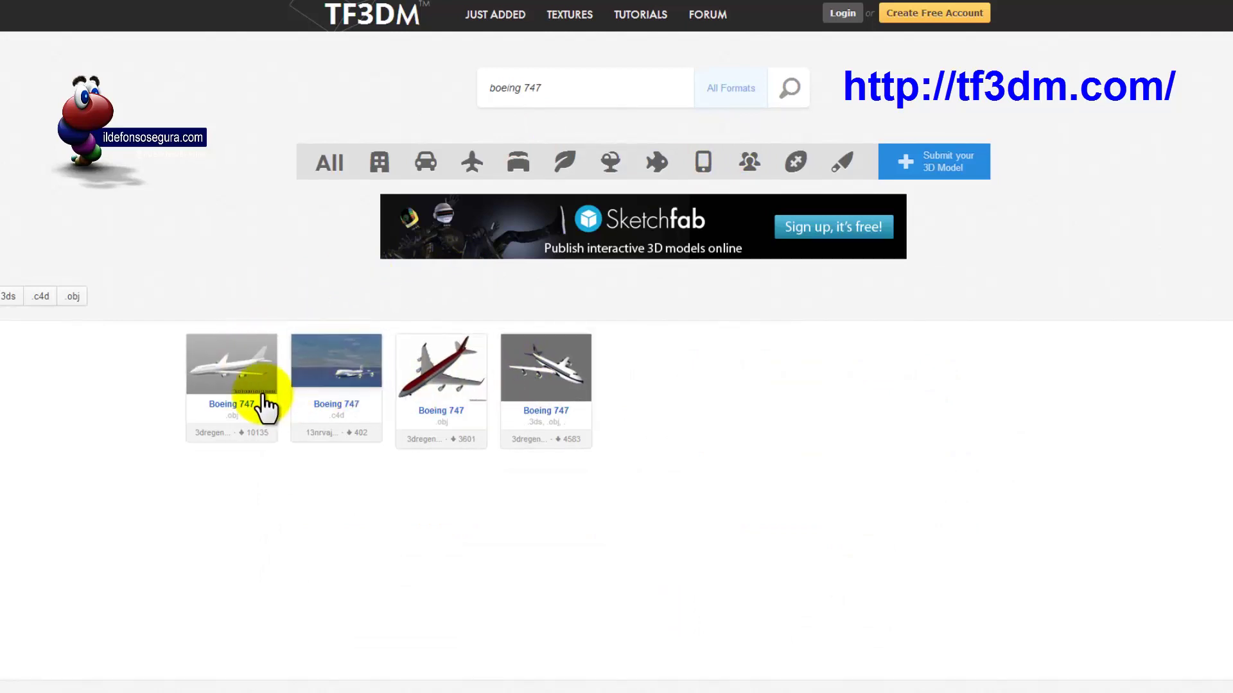
left_click(238, 380)
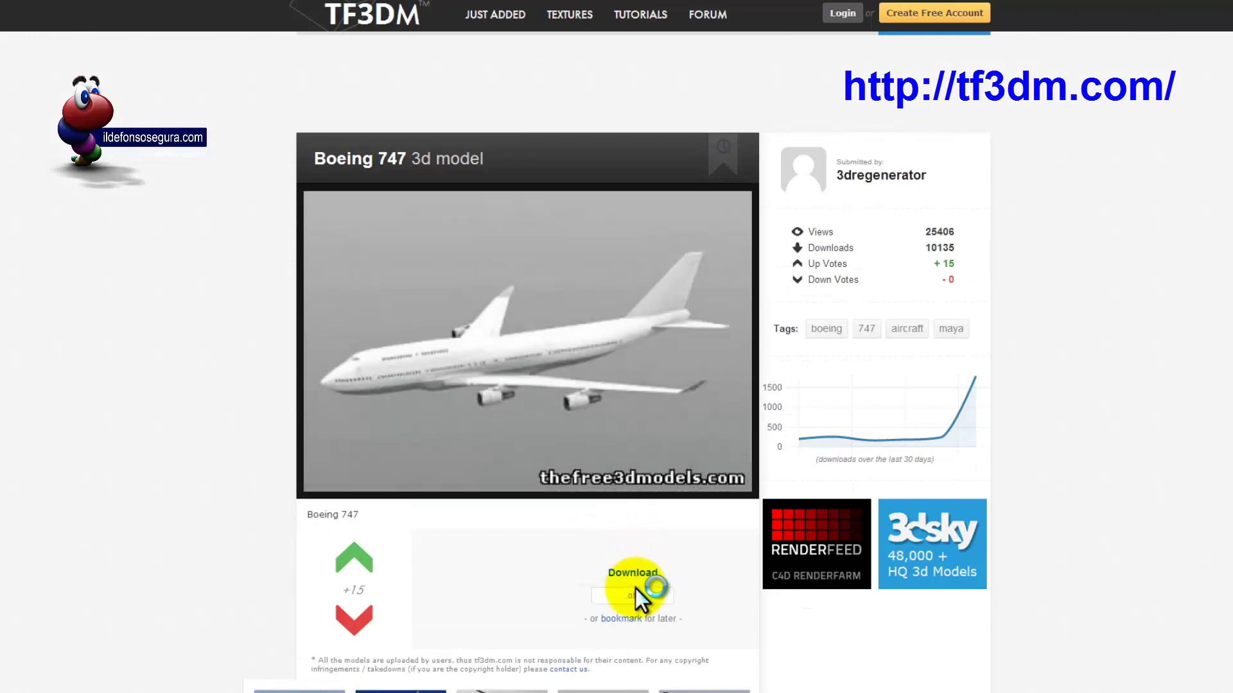
left_click(633, 576)
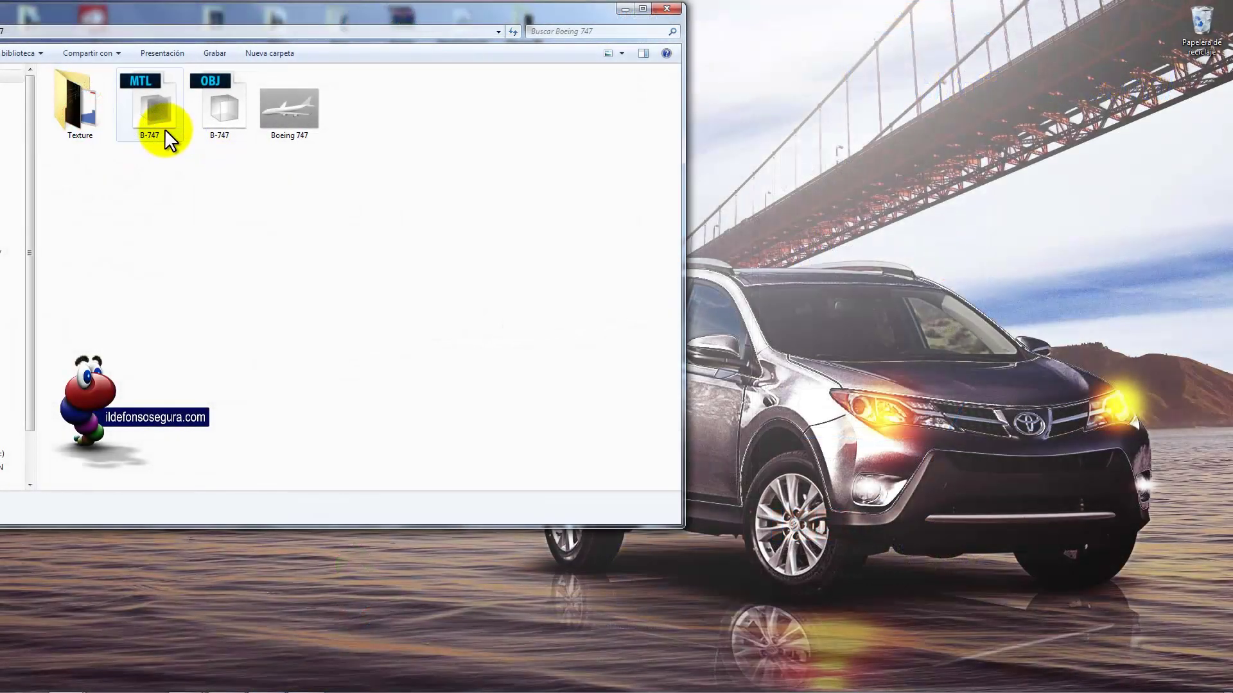
- Open the B-747 OBJ file with CINEMA 4D from Windows Explorer's Abrir con menu
double_click(241, 127)
right_click(228, 126)
mouse_move(266, 214)
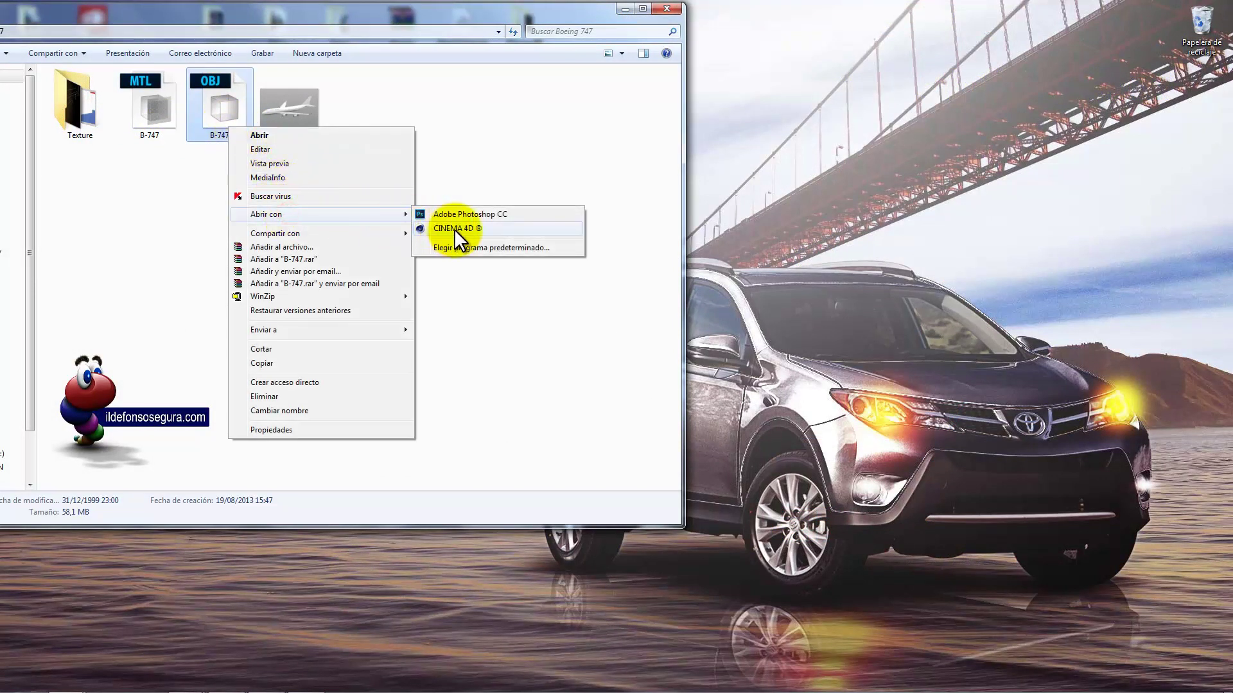
left_click(453, 229)
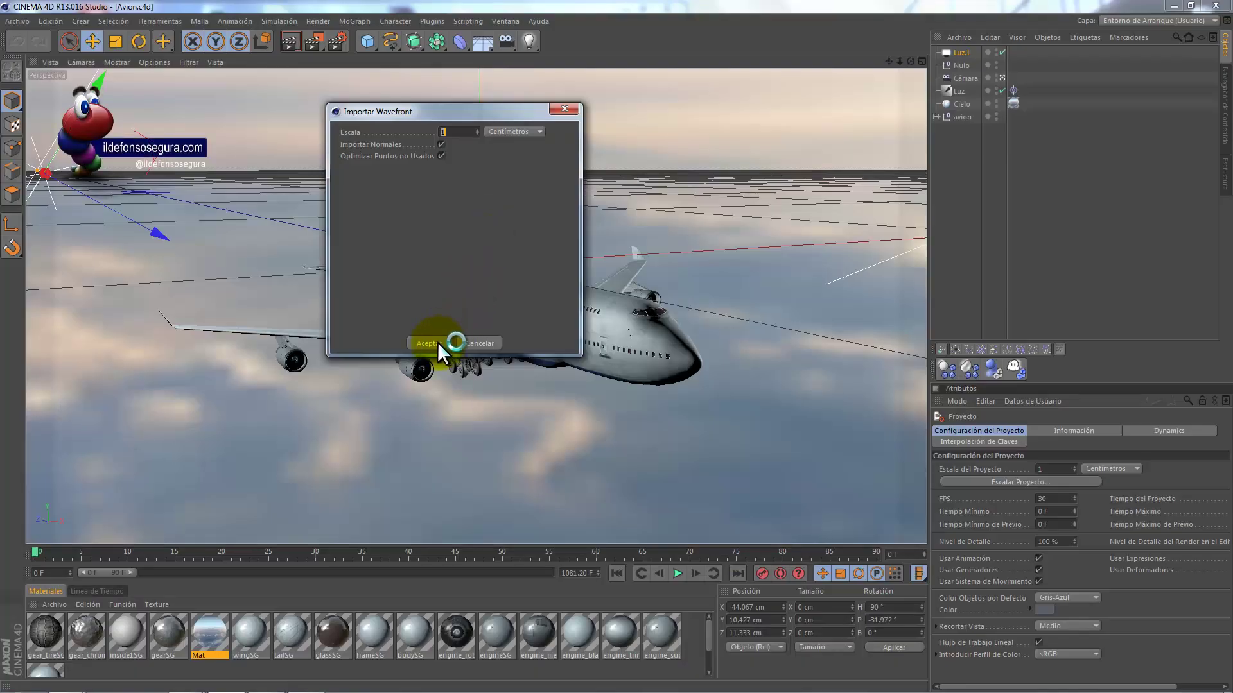
- Accept the Importar Wavefront settings and orbit to a side-on view of the airplane
left_click(426, 343)
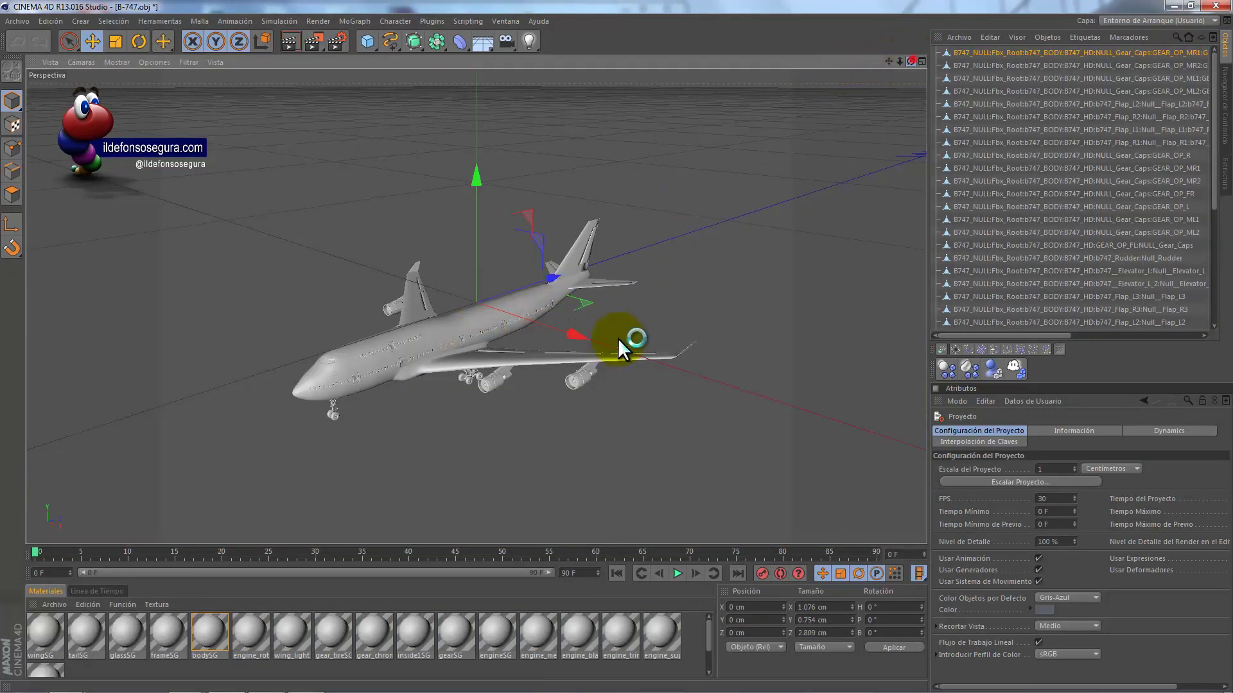
left_click_drag(618, 341, 624, 346, "alt")
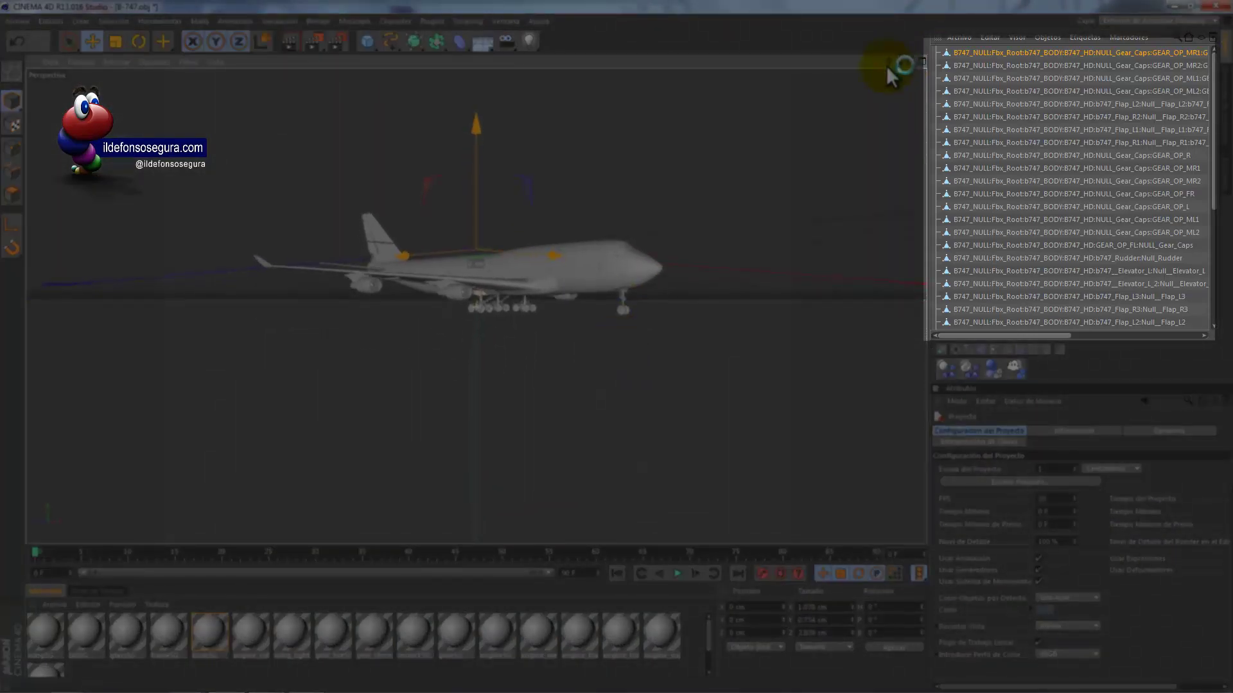
left_click_drag(250, 633, 453, 301)
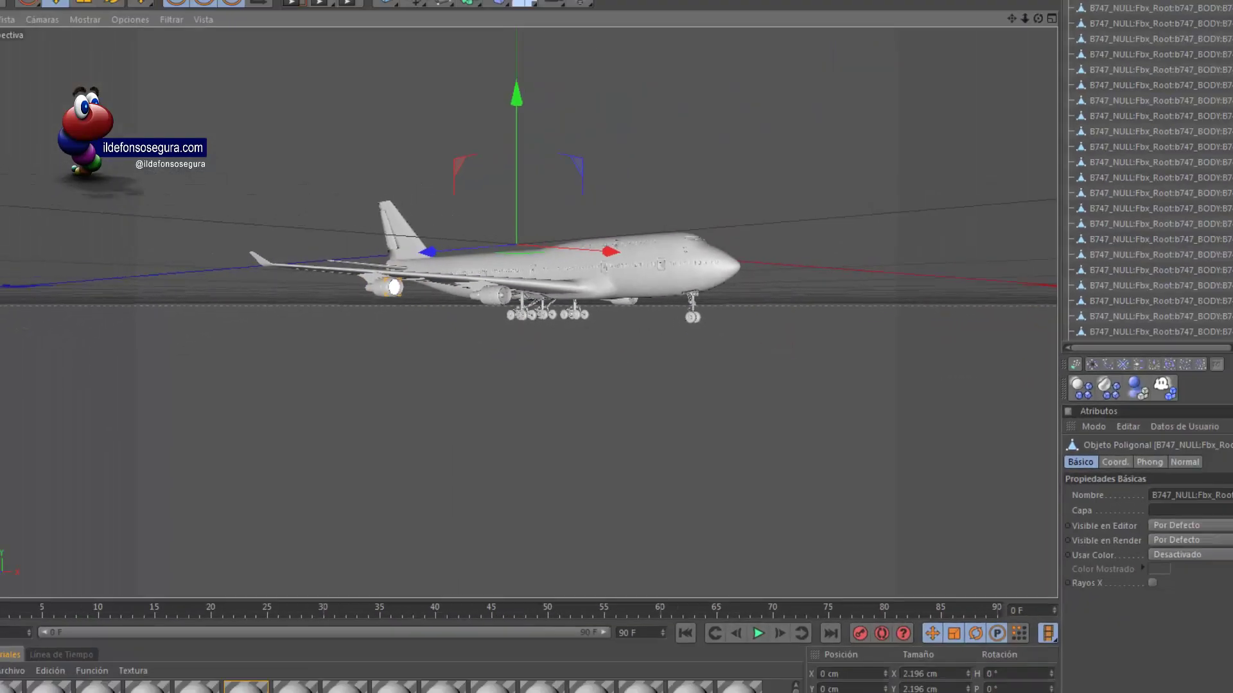
- Select the engine's engine_rotorSG texture tag in the Object Manager
left_click_drag(1214, 165, 1205, 267)
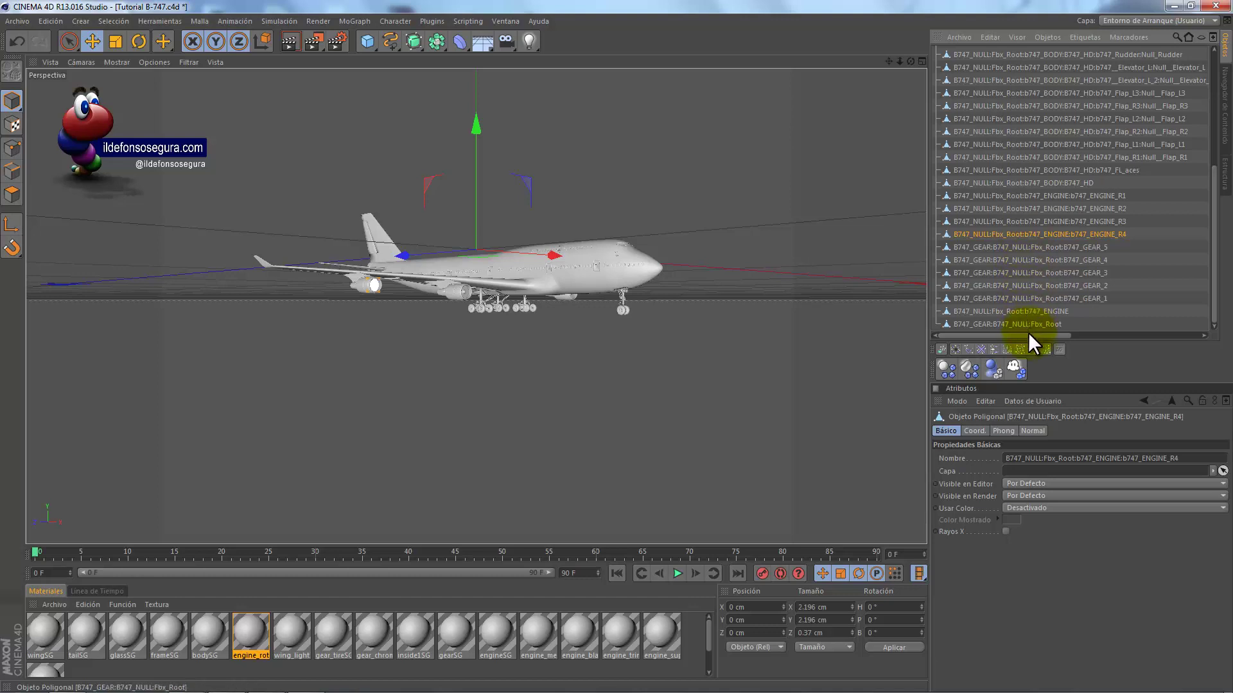
left_click_drag(1028, 334, 1141, 352)
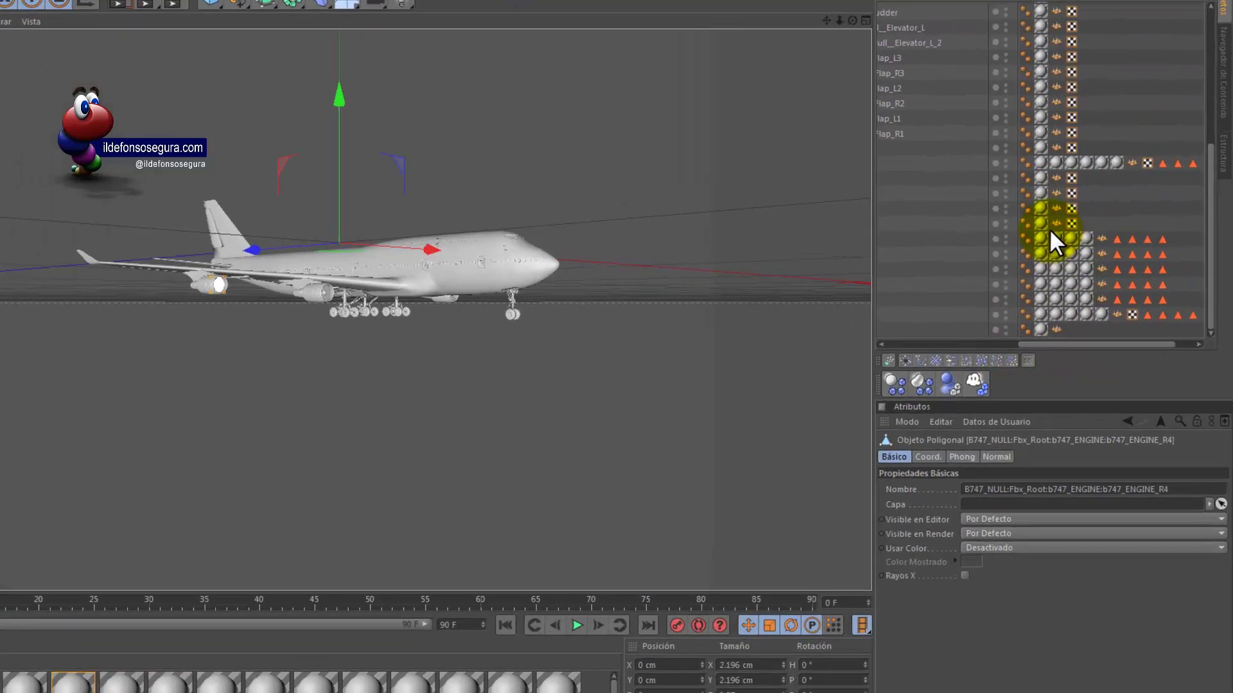
left_click(1040, 223)
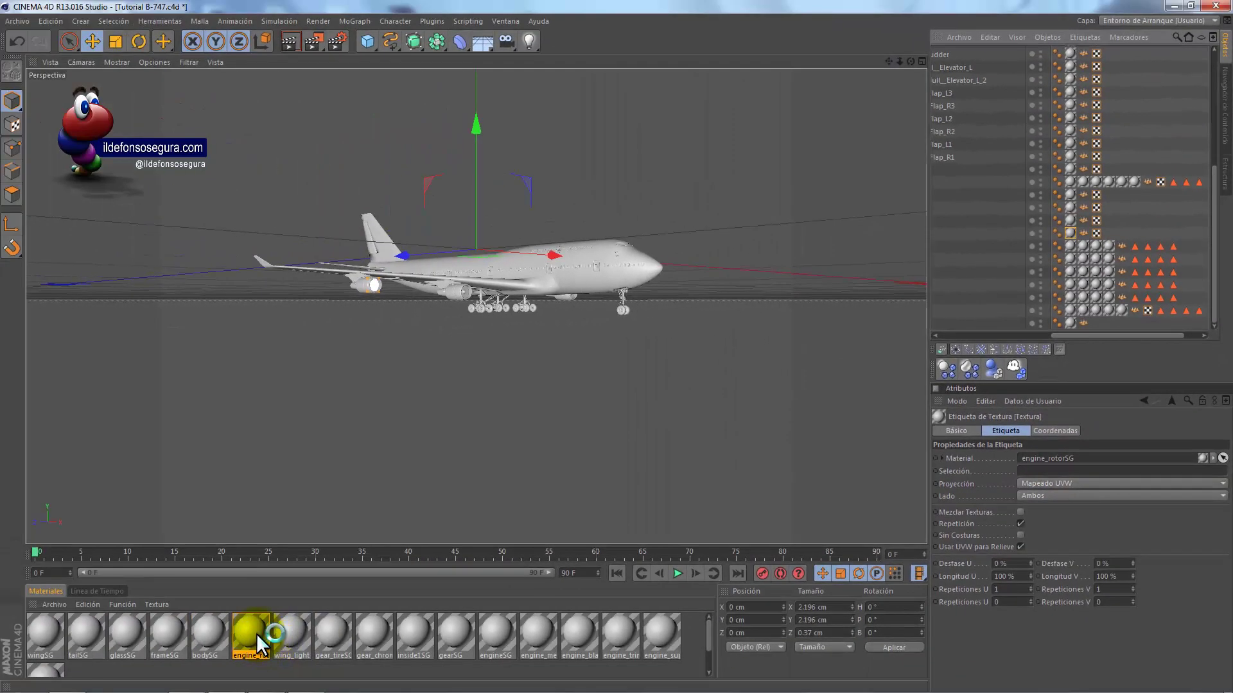
- Give the engine_rotorSG material the colour RGB 170/185/189
double_click(256, 634)
left_click_drag(394, 90, 756, 147)
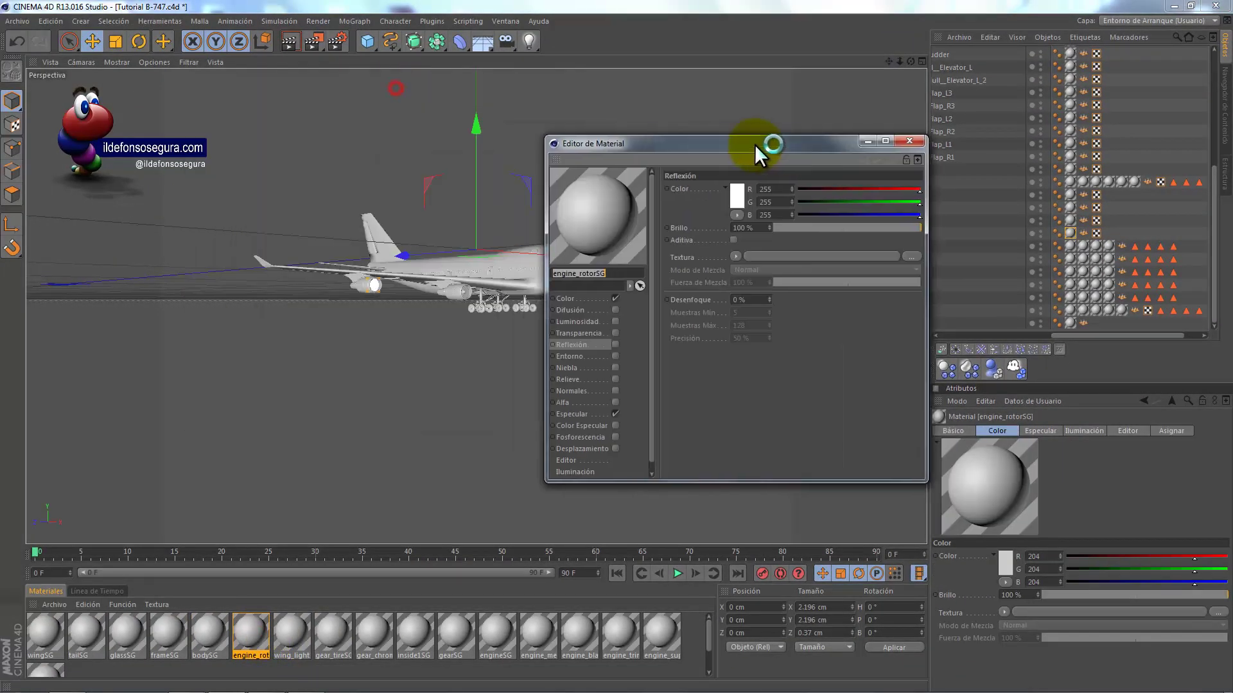
left_click(594, 298)
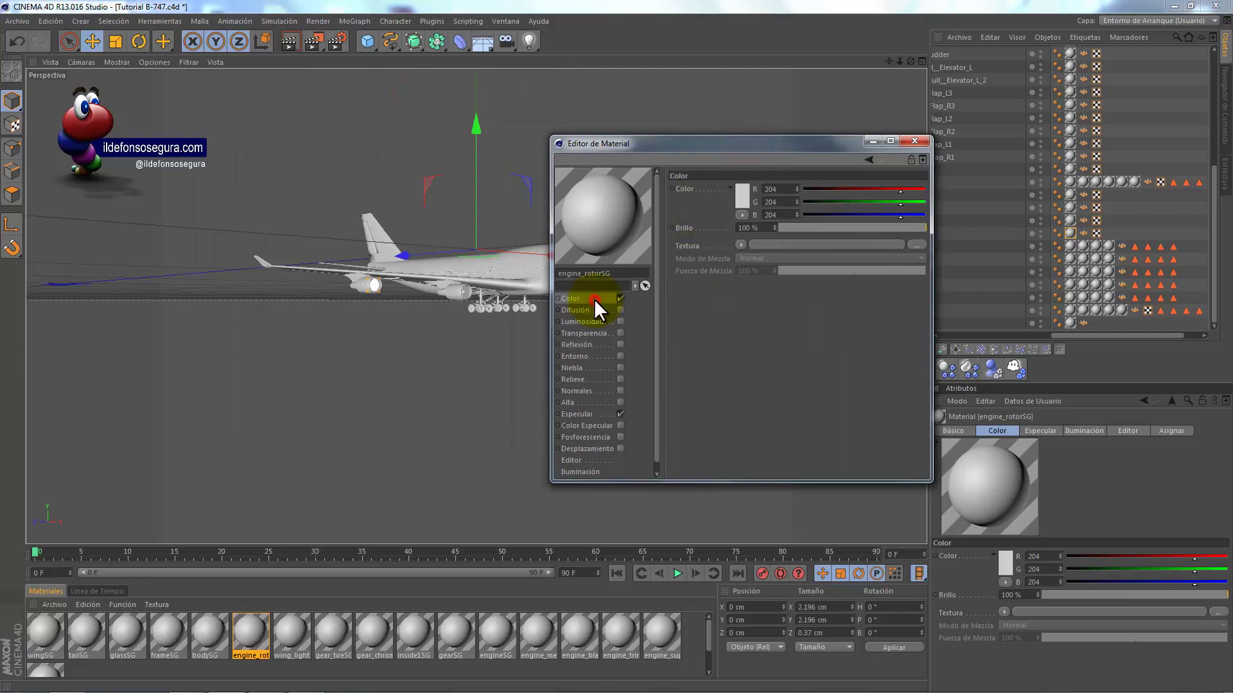
left_click(710, 186)
left_click(741, 249)
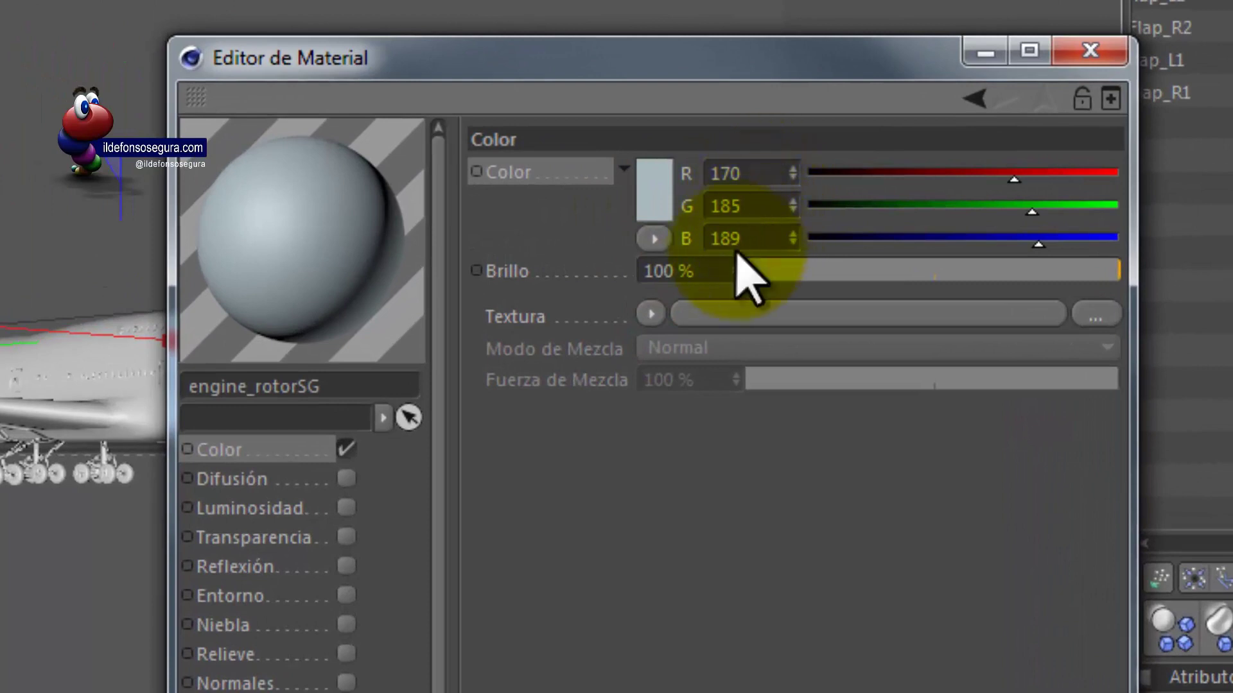
- Enable Difusión on engine_rotorSG with the rotor image from the Texture folder
left_click(252, 483)
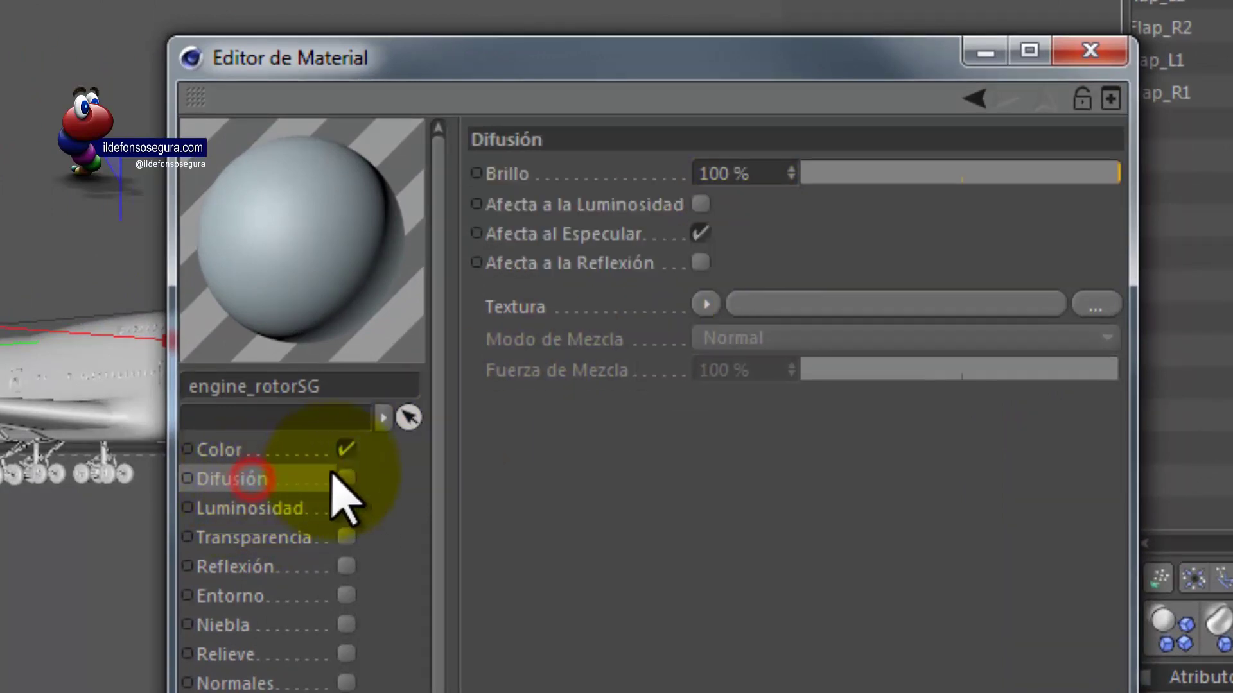
left_click(346, 478)
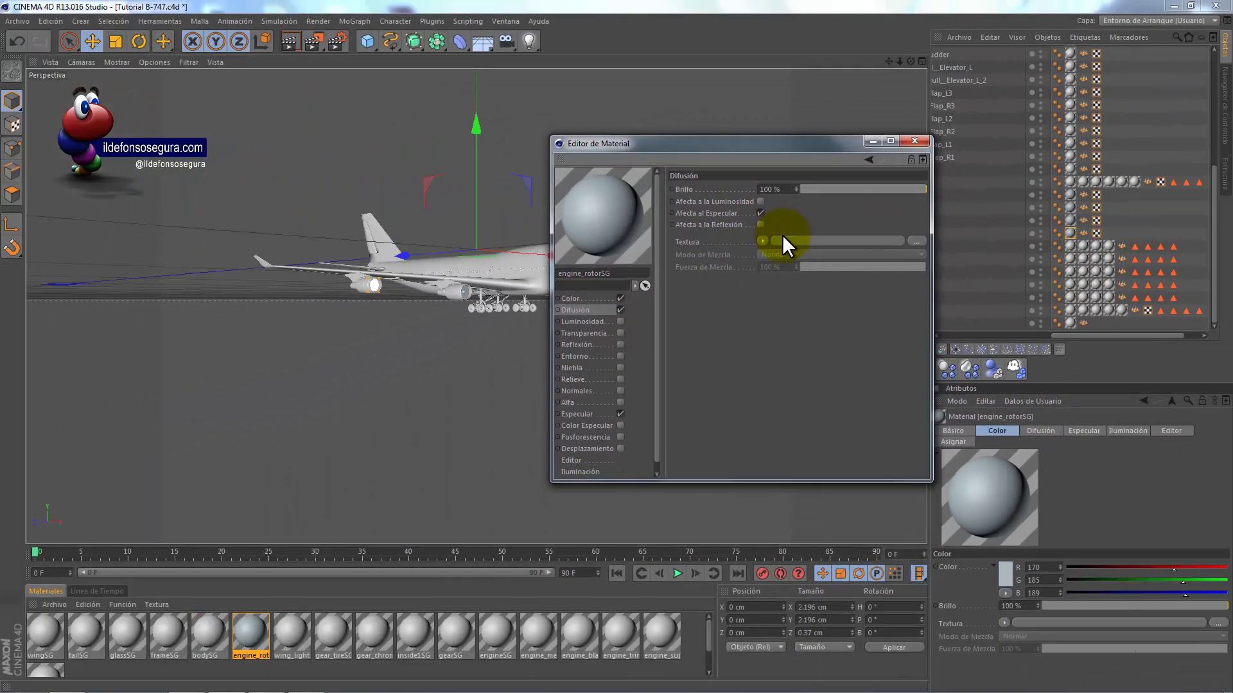
left_click(782, 237)
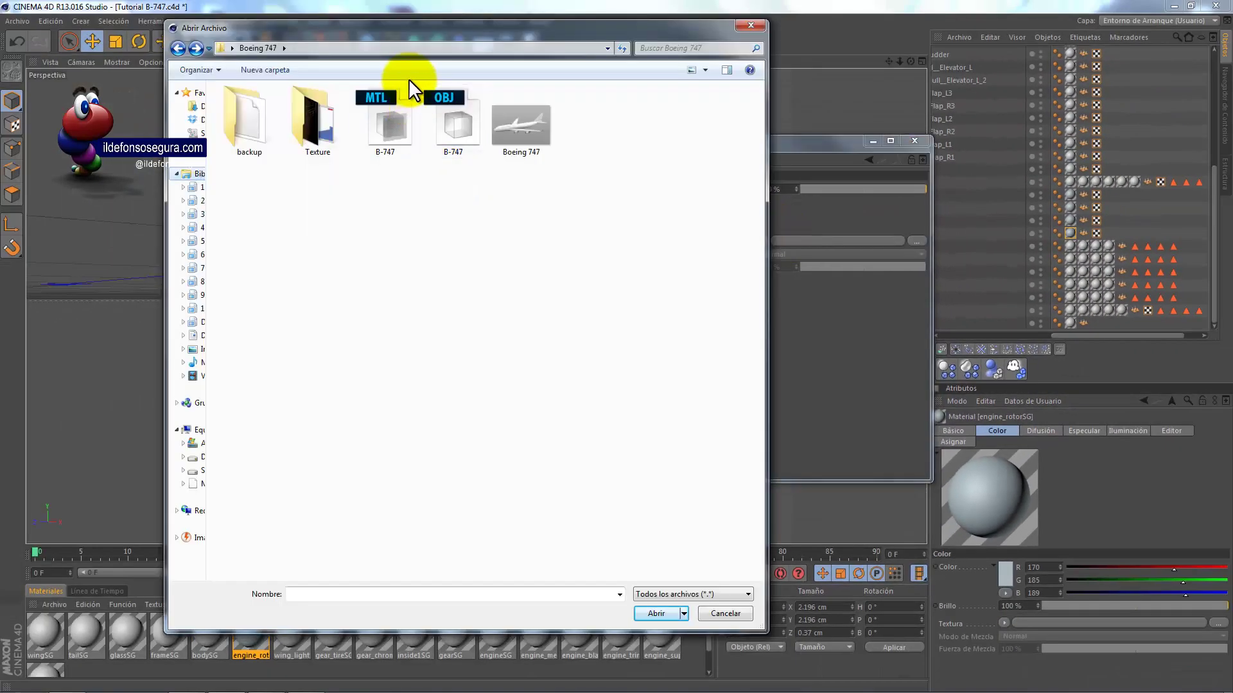
double_click(329, 143)
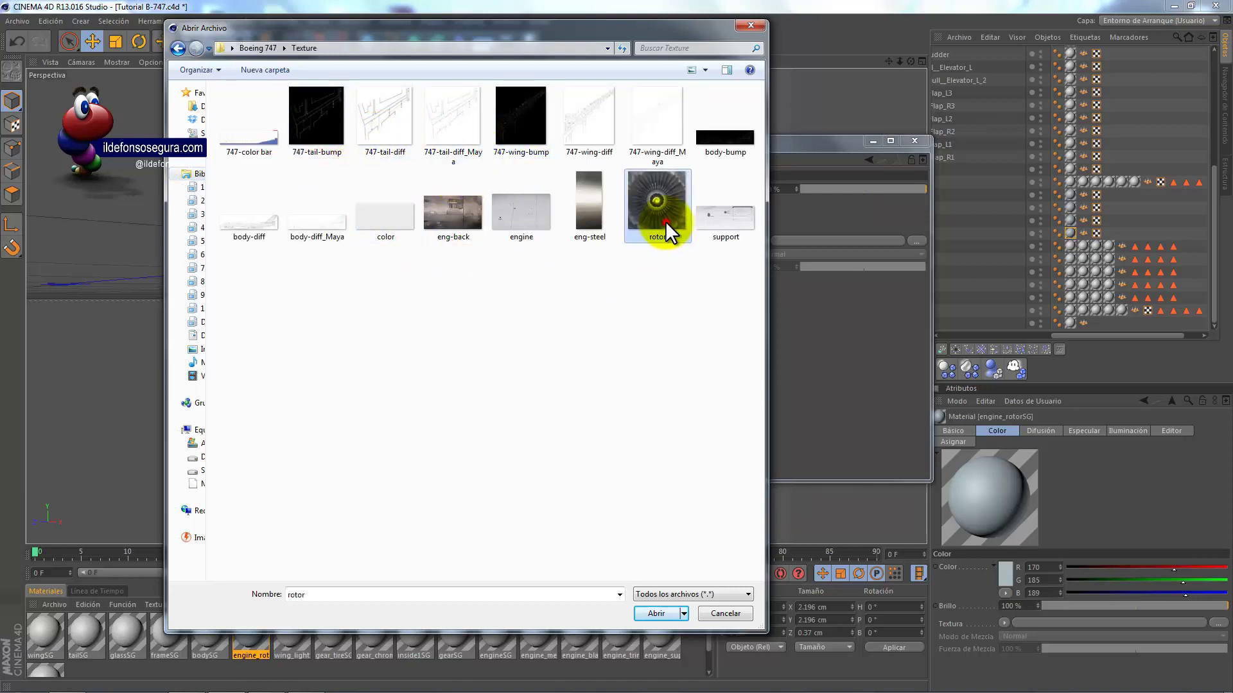
left_click(652, 610)
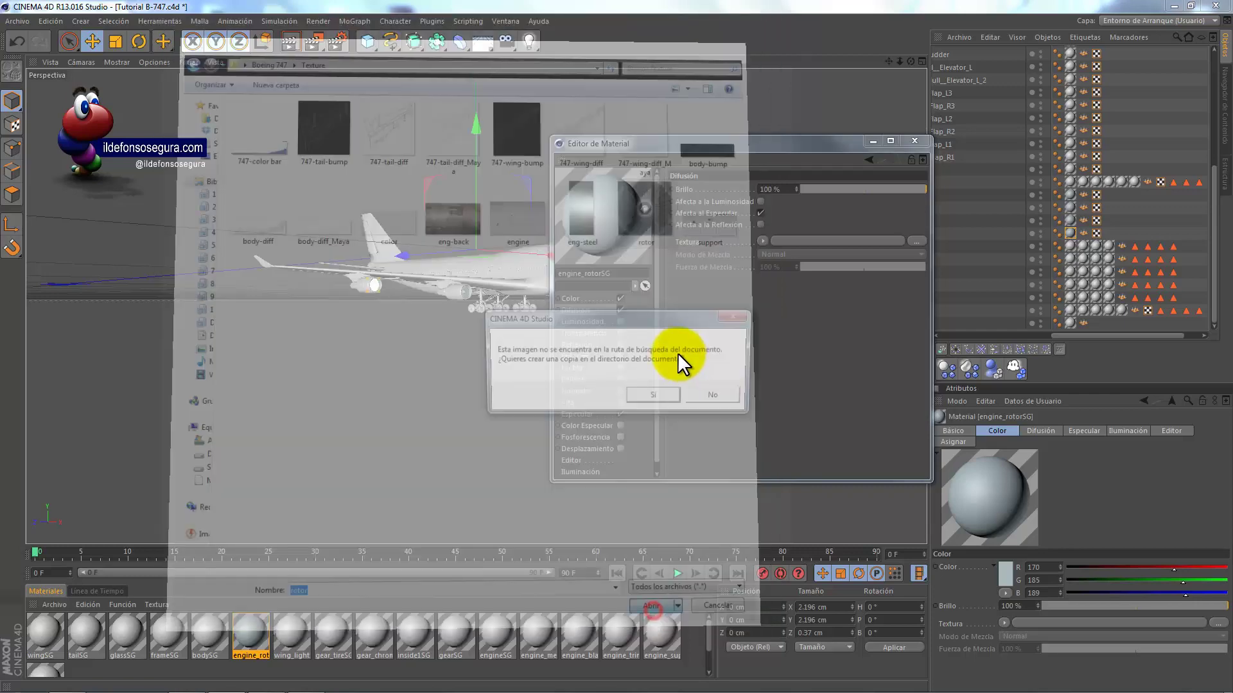
left_click(699, 395)
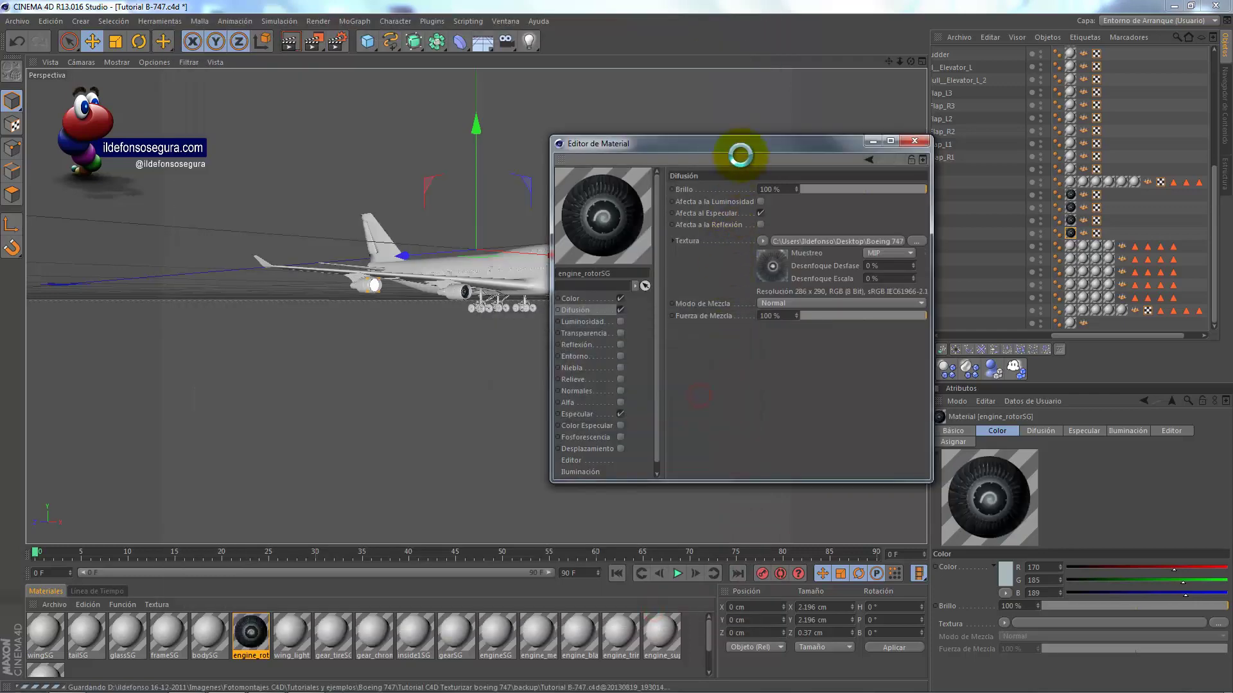
left_click_drag(728, 142, 695, 134)
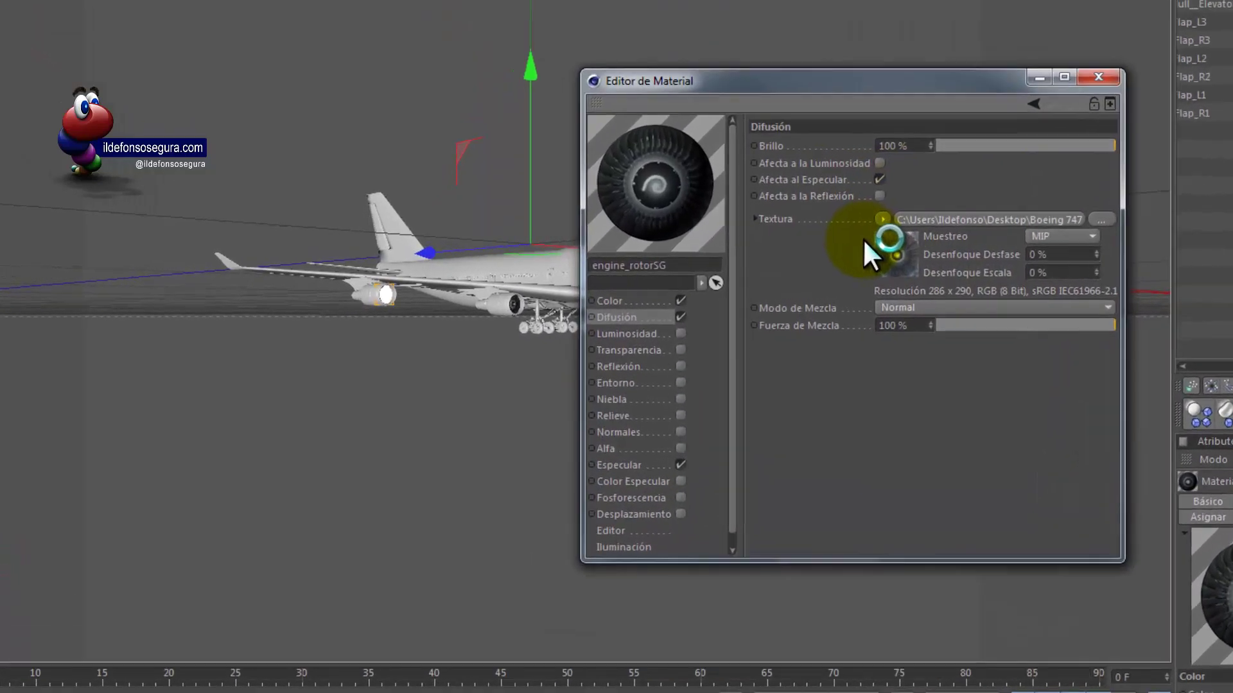
- Enable reflection on engine_rotorSG with 15% brightness and 7% blur
left_click(688, 373)
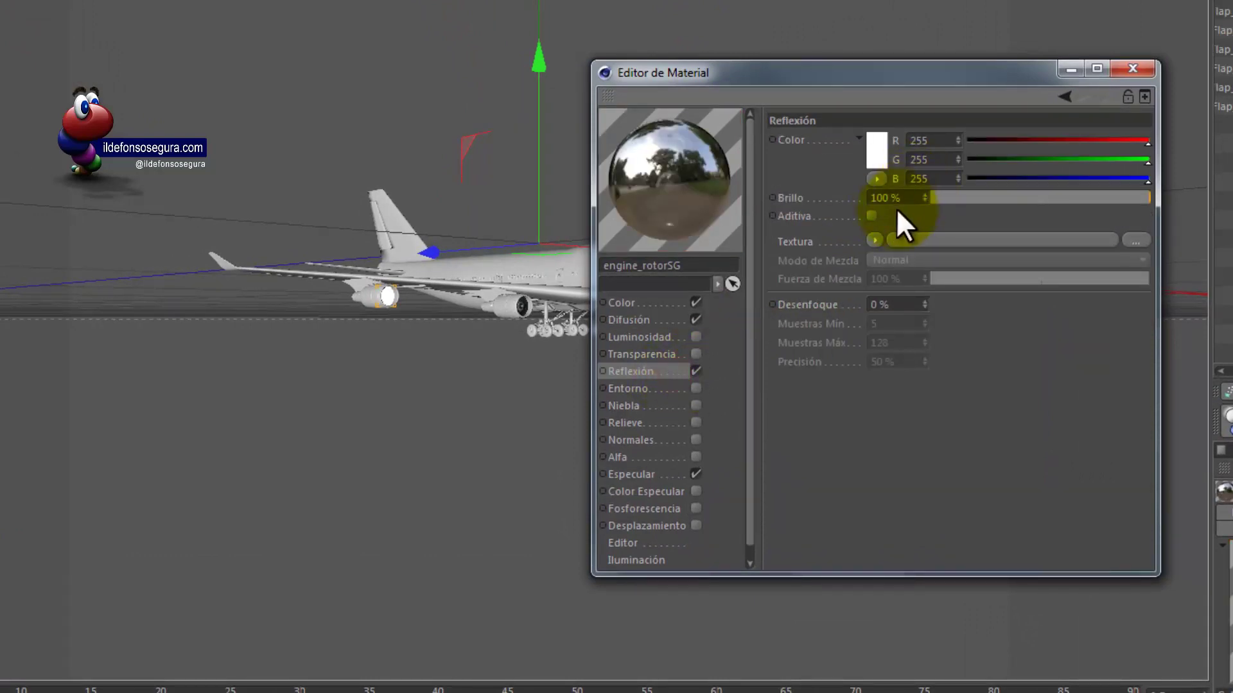
left_click(912, 199)
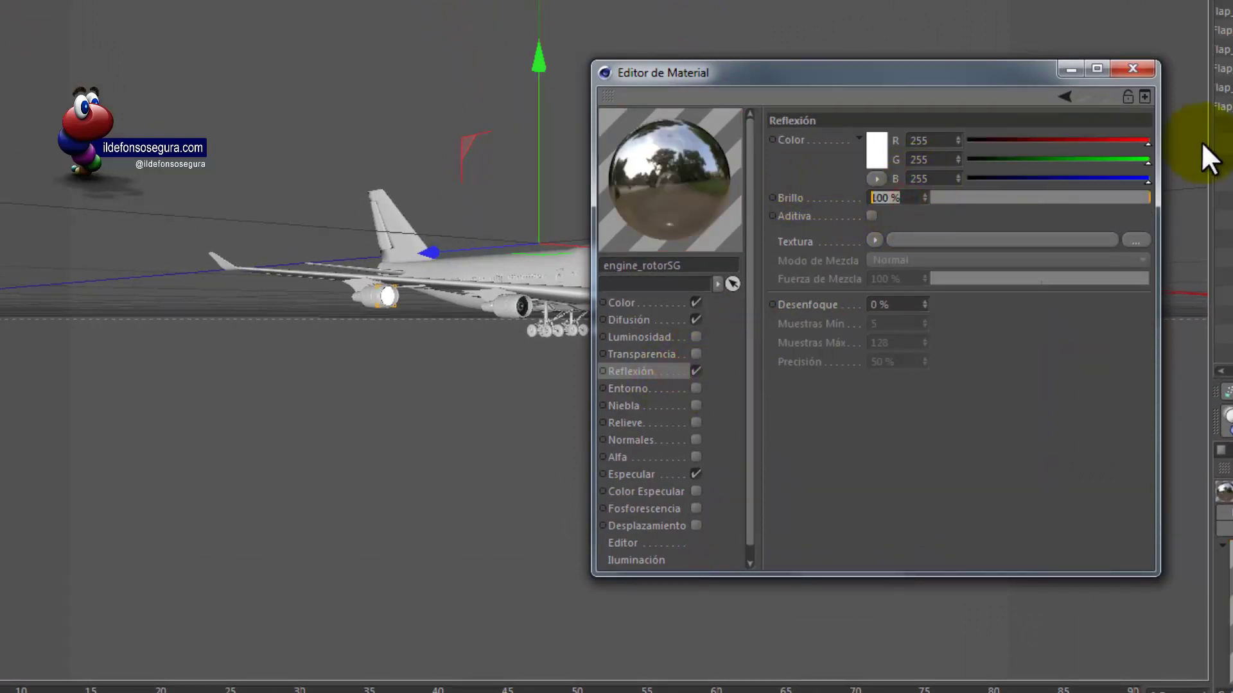
type("15")
left_click(829, 229)
left_click(901, 305)
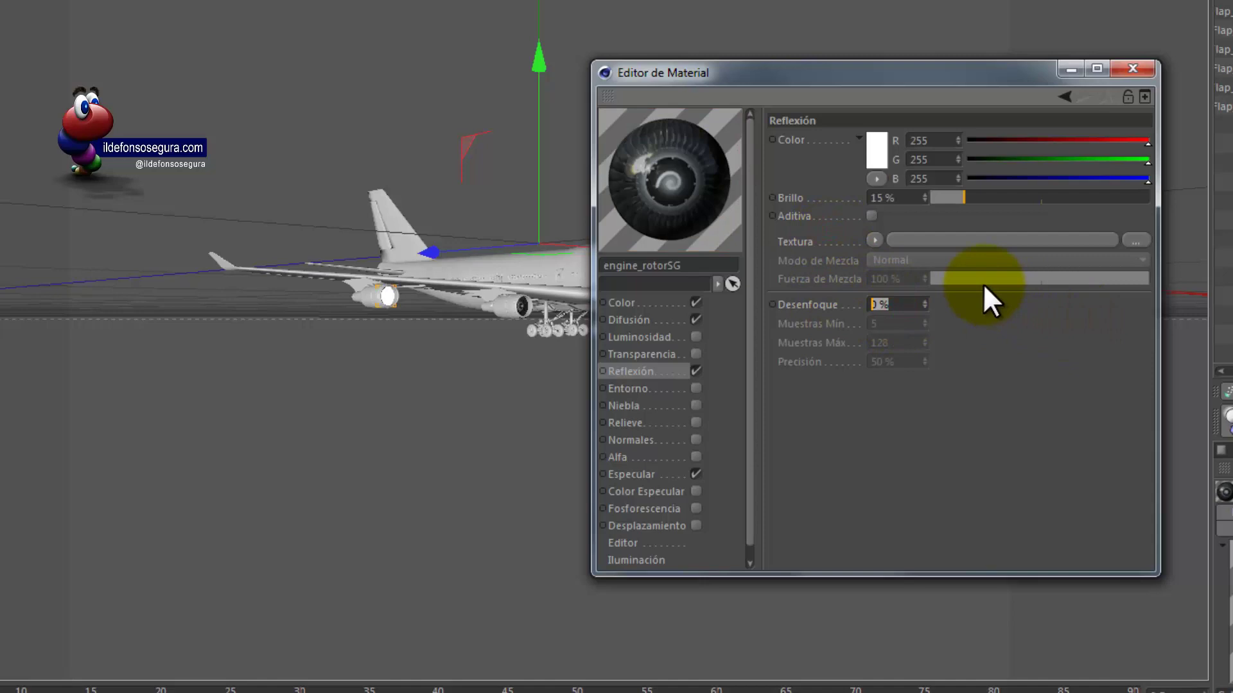
type("7")
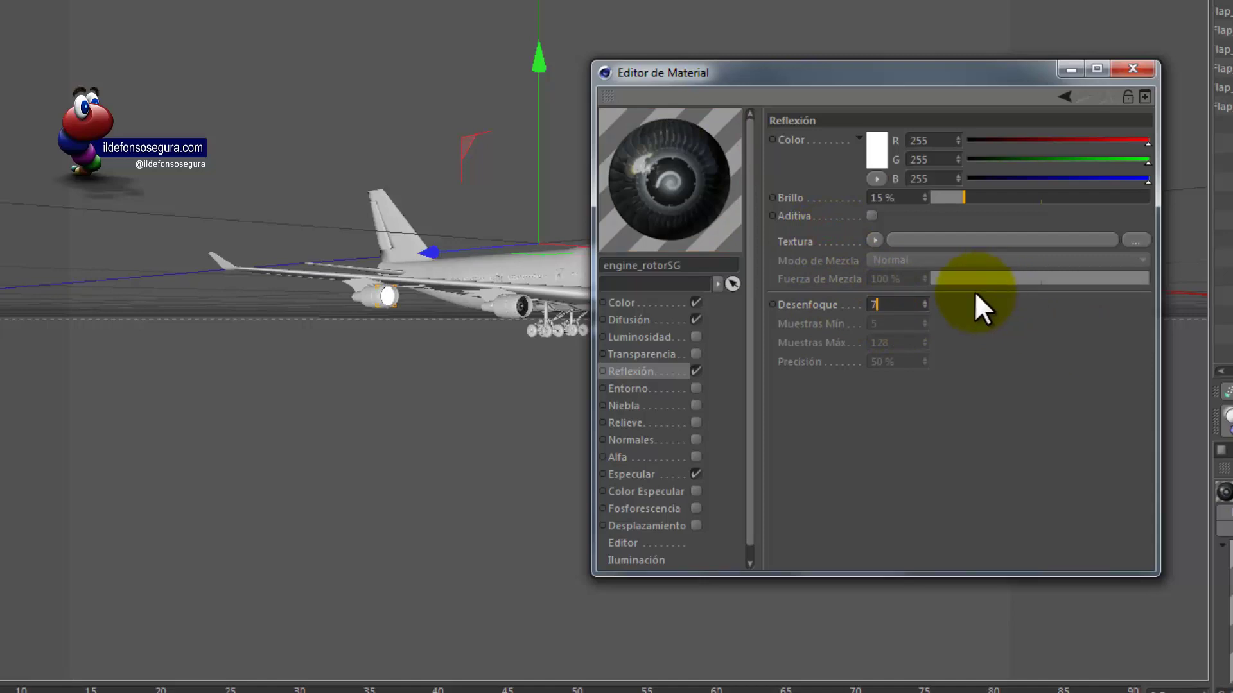
key("Tab")
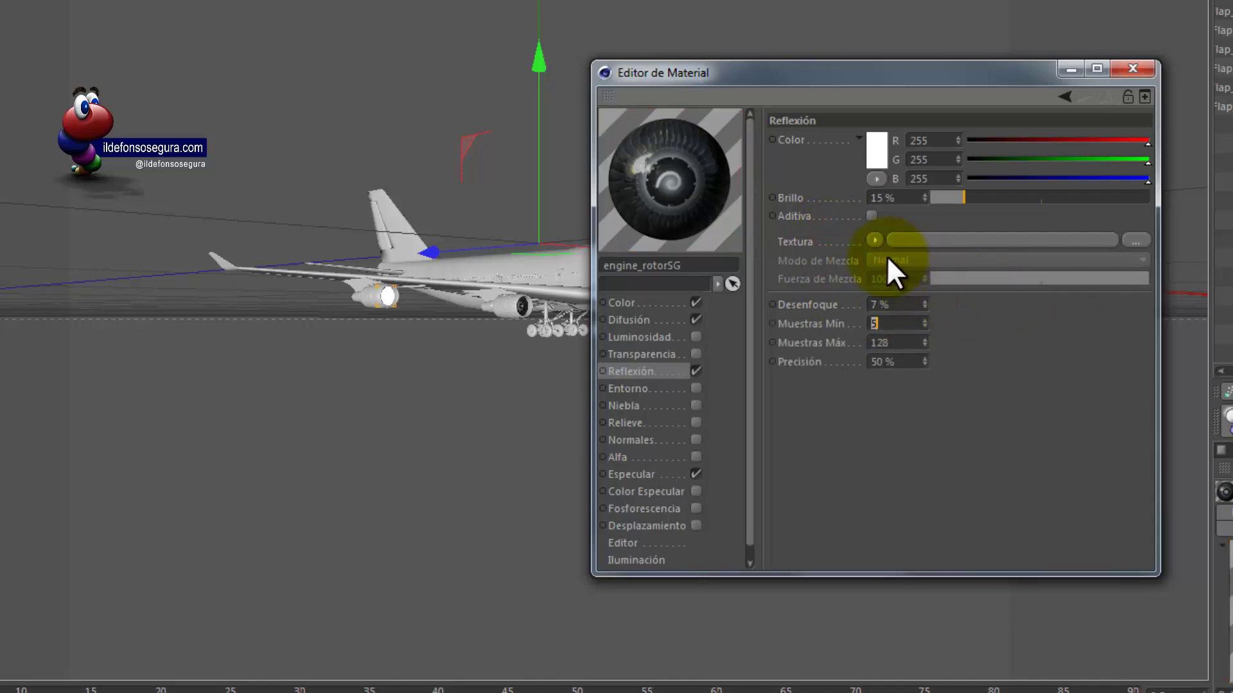
- Use a Fresnel reflection texture at 10% mix strength and close the material editor
left_click(891, 242)
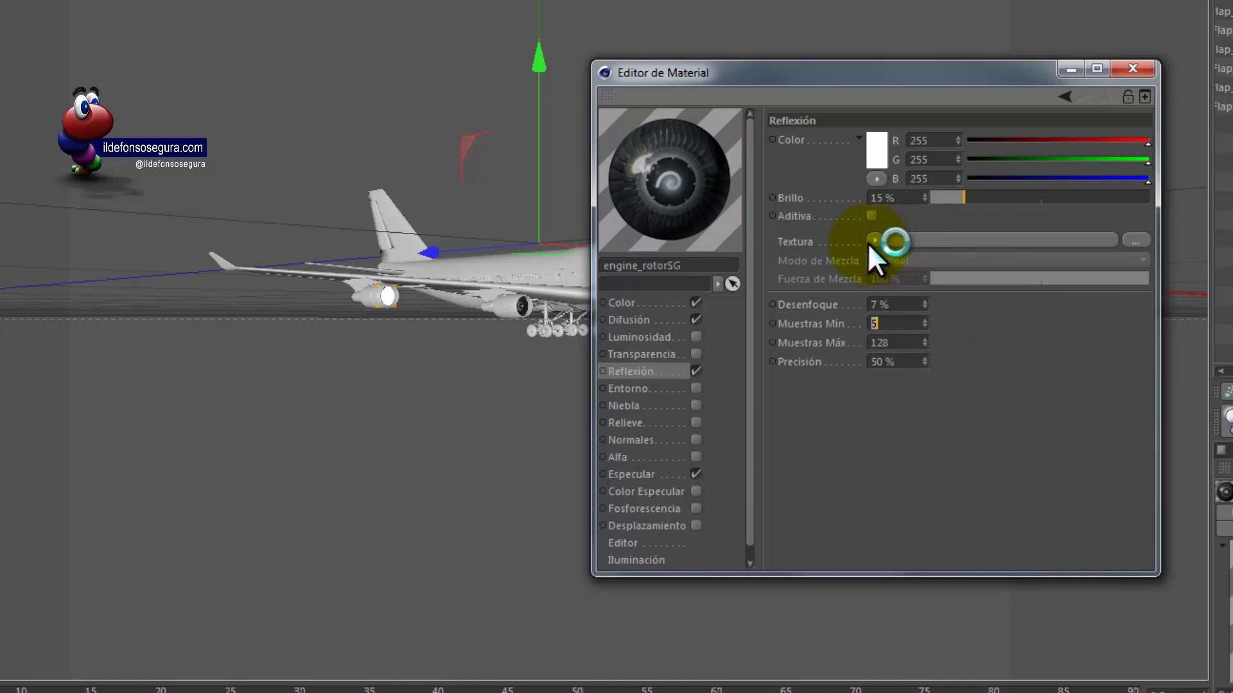
left_click(873, 240)
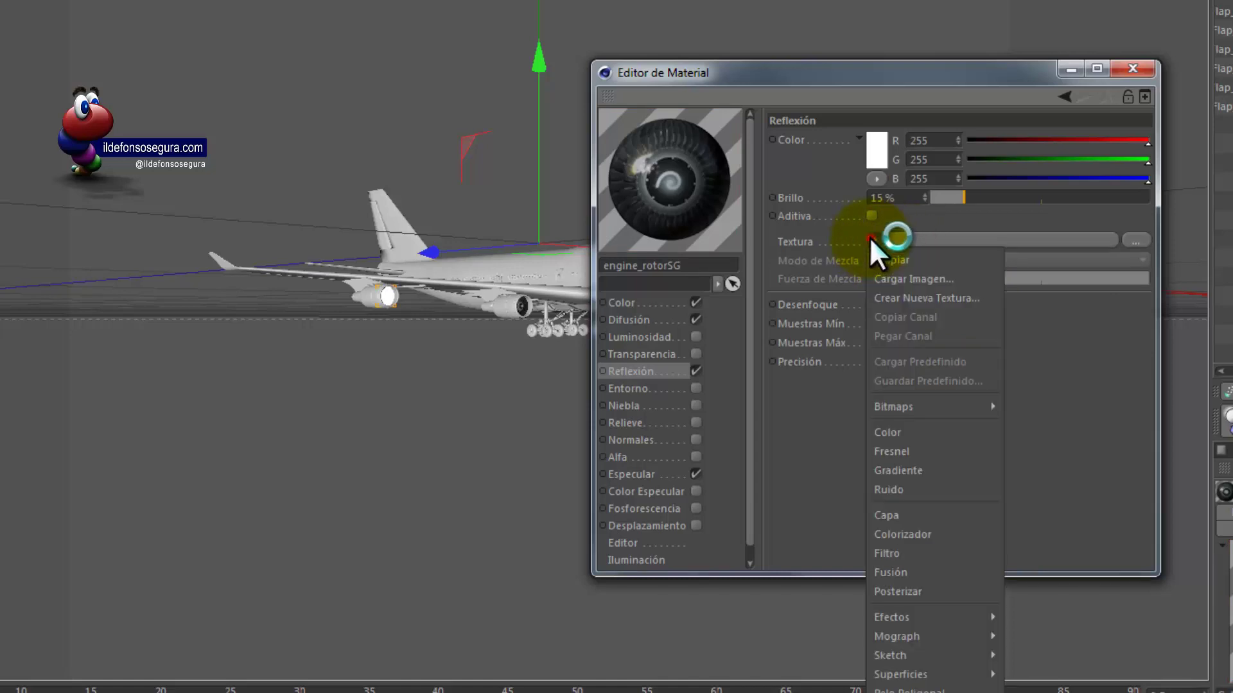
left_click(893, 451)
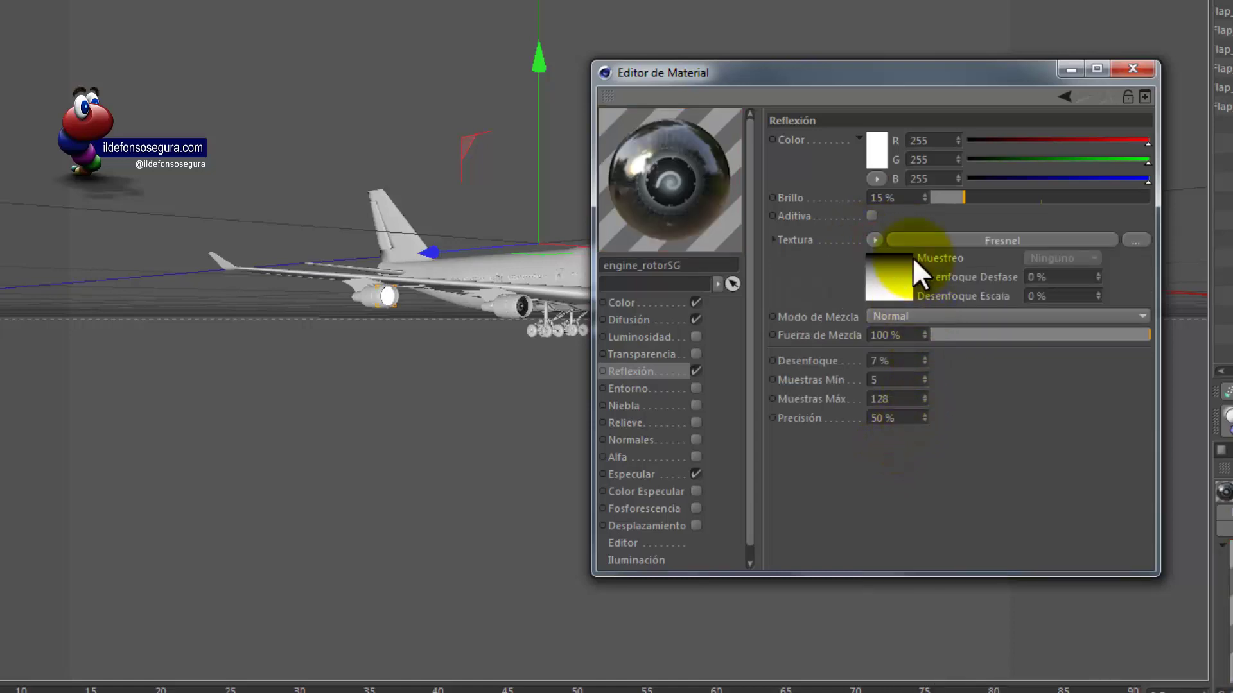
left_click(909, 335)
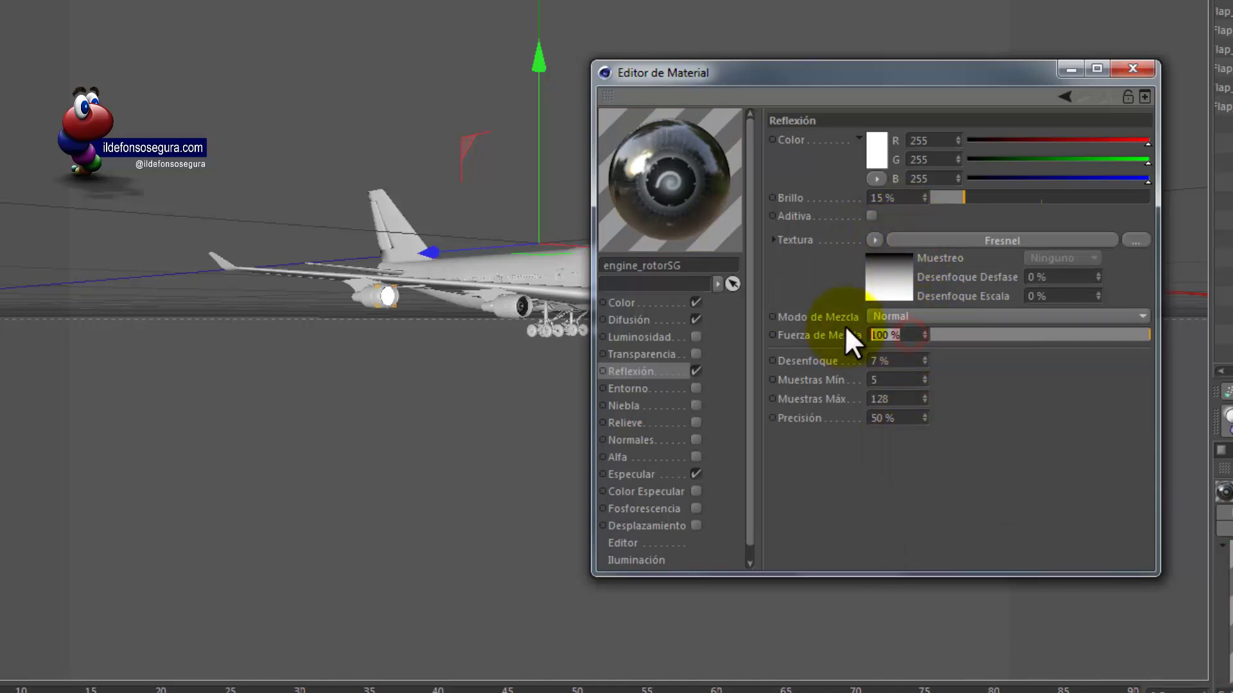
type("10")
key("Return")
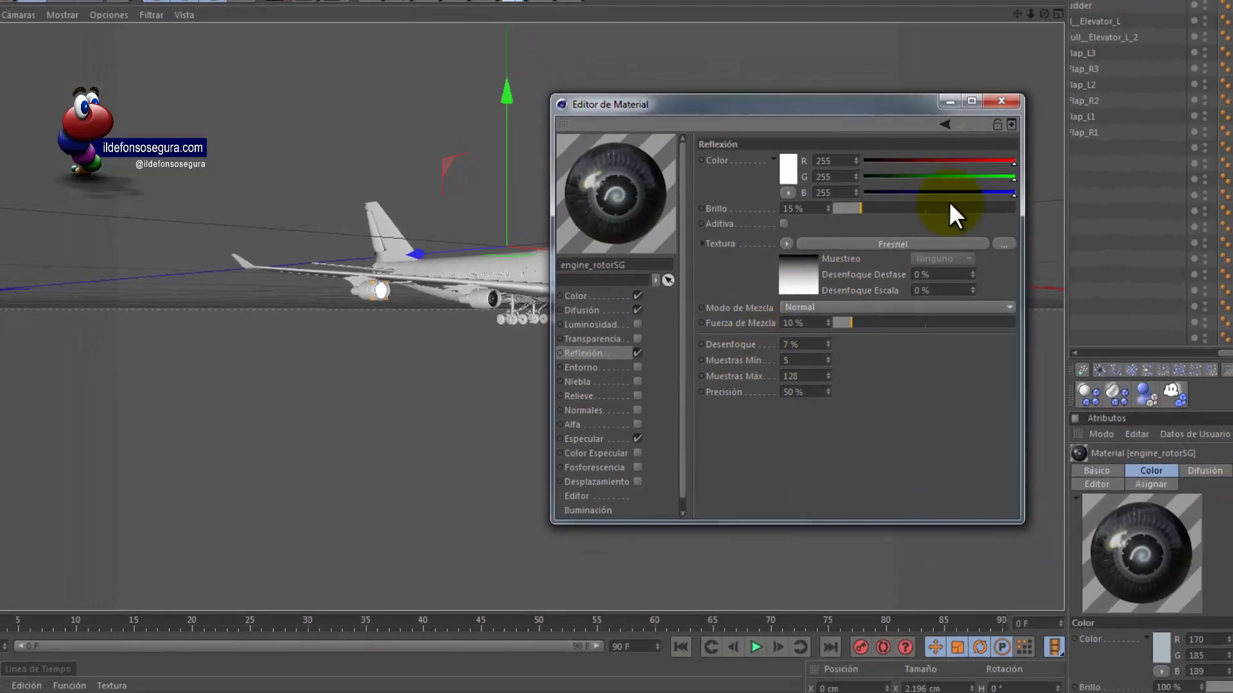
left_click(873, 133)
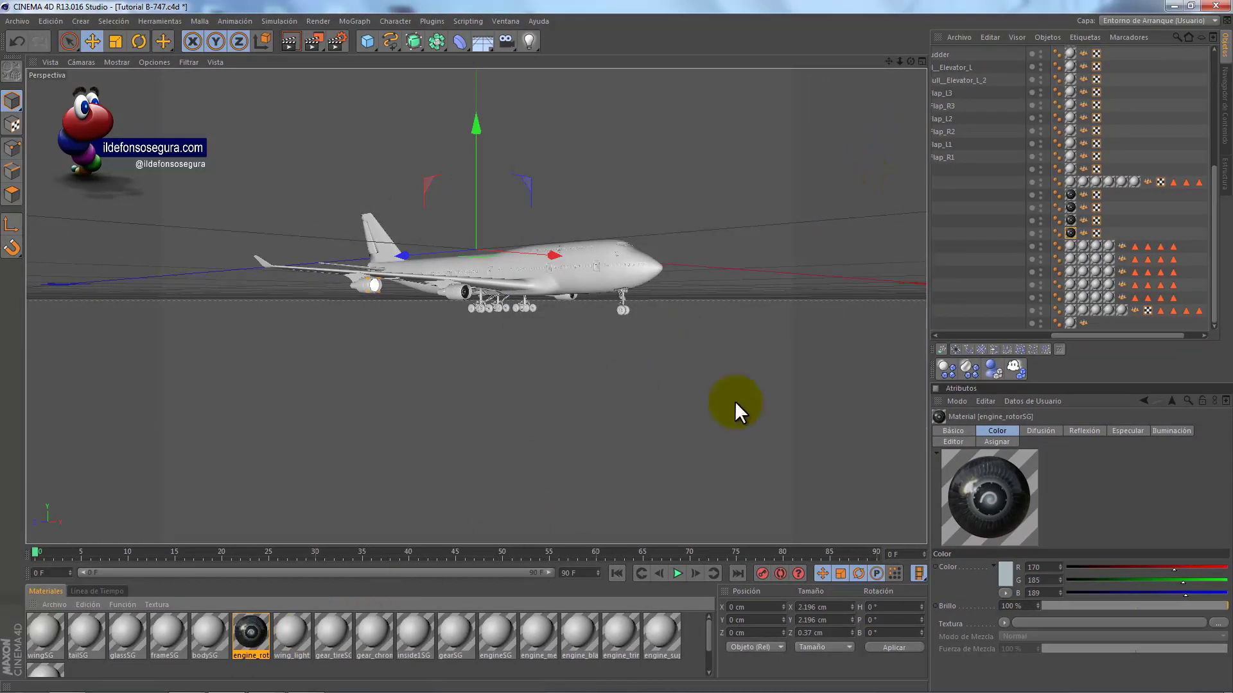
- Render a quick preview, then orbit to an enlarged three-quarter view of the plane
scroll(491, 167, "up", 3)
scroll(491, 167, "up", 4)
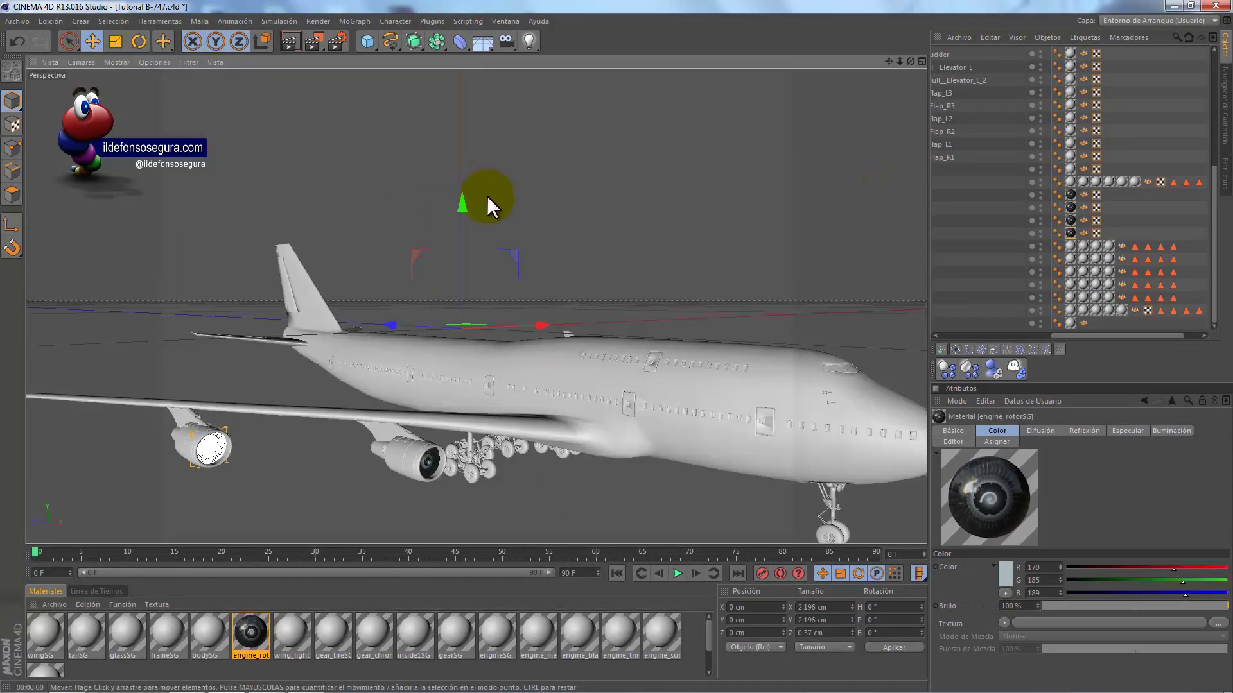
left_click(287, 41)
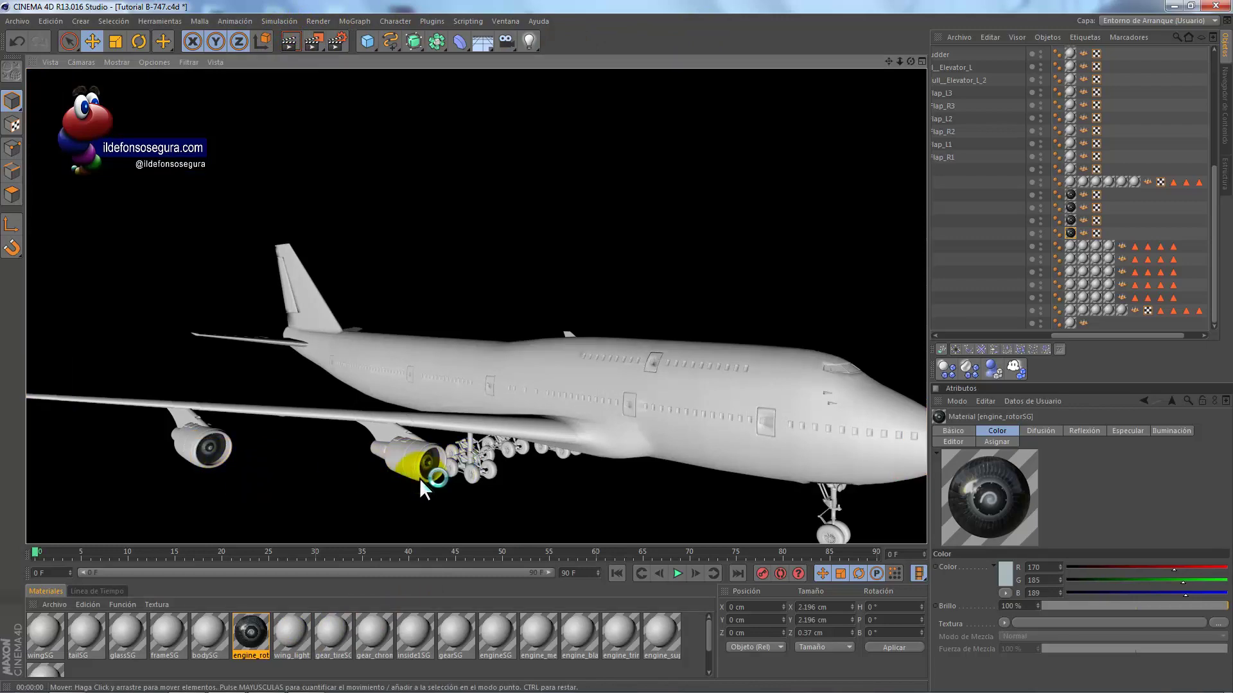
left_click_drag(419, 478, 418, 479)
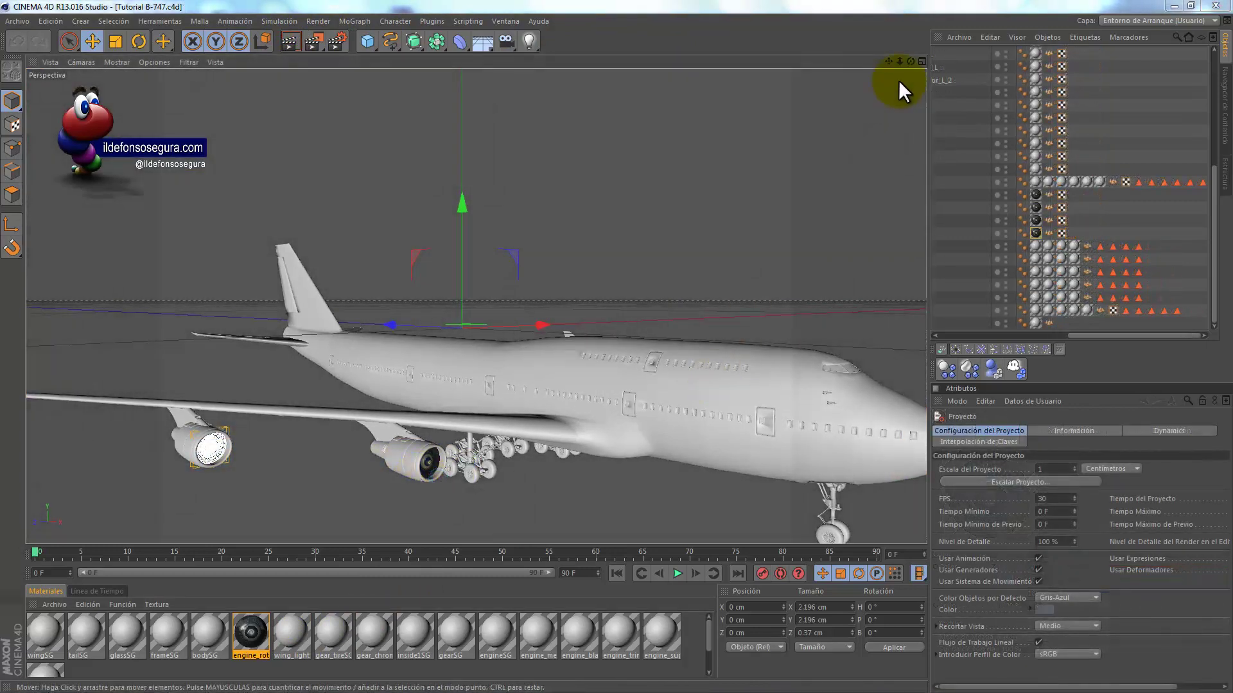
left_click_drag(910, 61, 618, 350)
left_click_drag(888, 61, 621, 360)
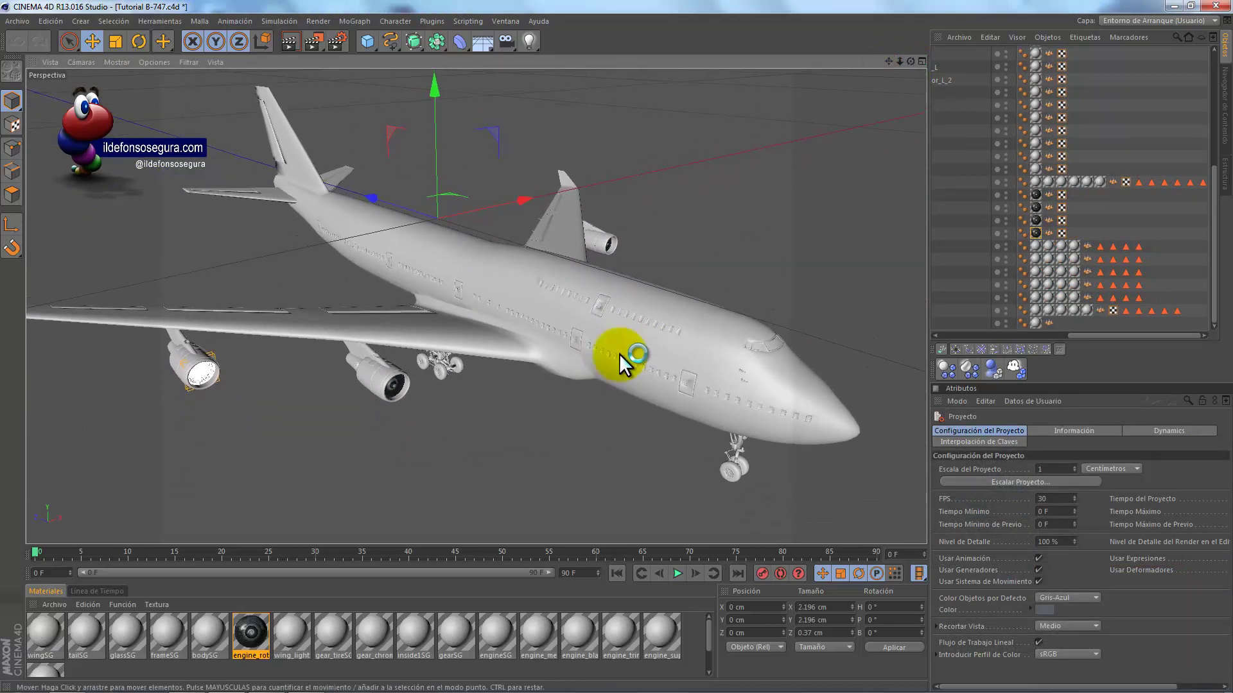
- Select the aircraft body and move its two selected material tags further along the tag row
left_click(543, 298)
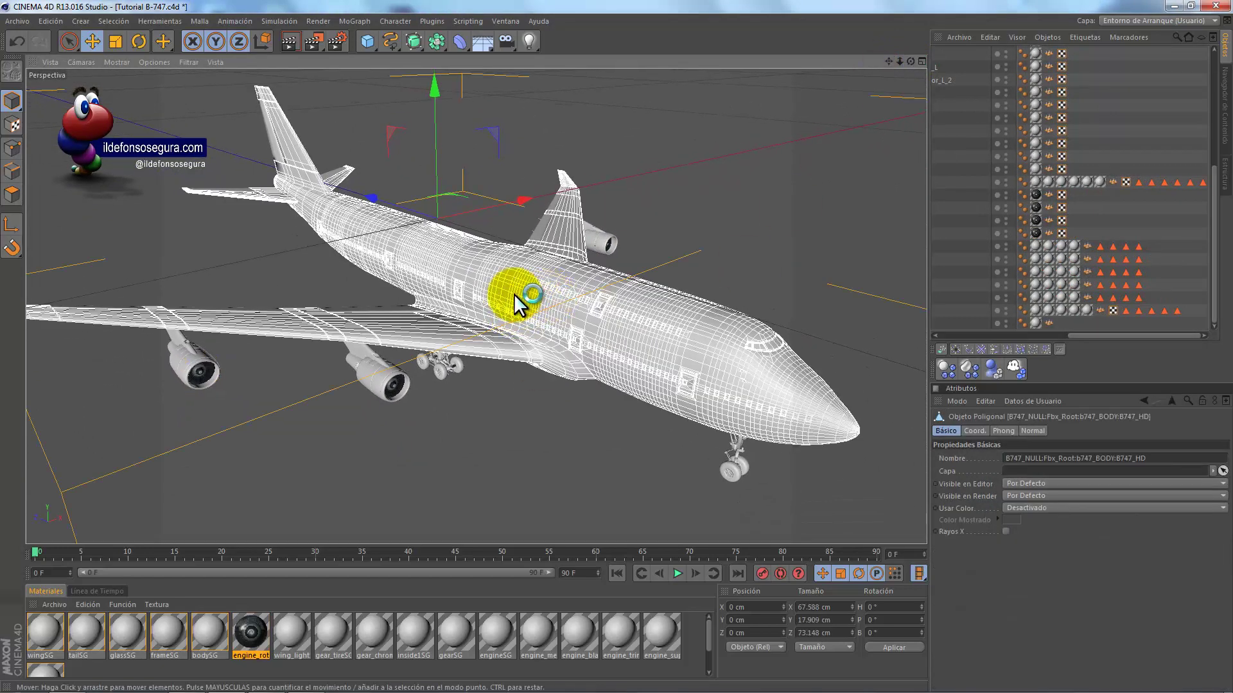
left_click_drag(1096, 334, 991, 334)
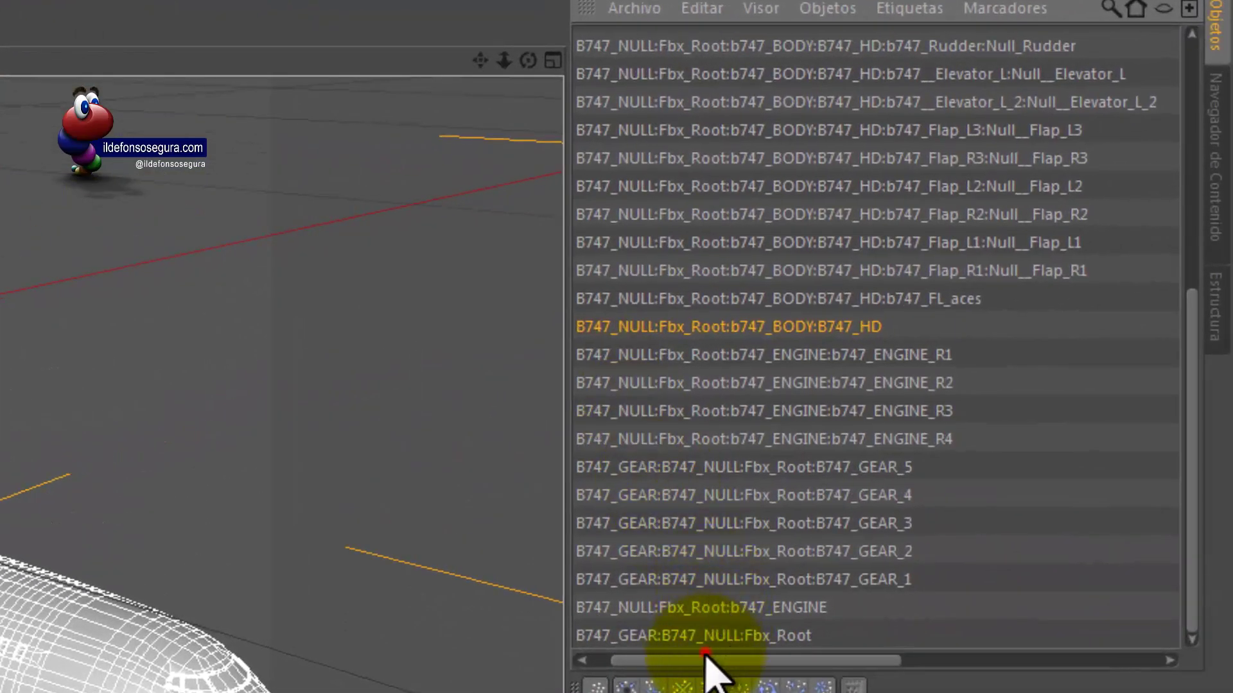
left_click_drag(704, 655, 681, 656)
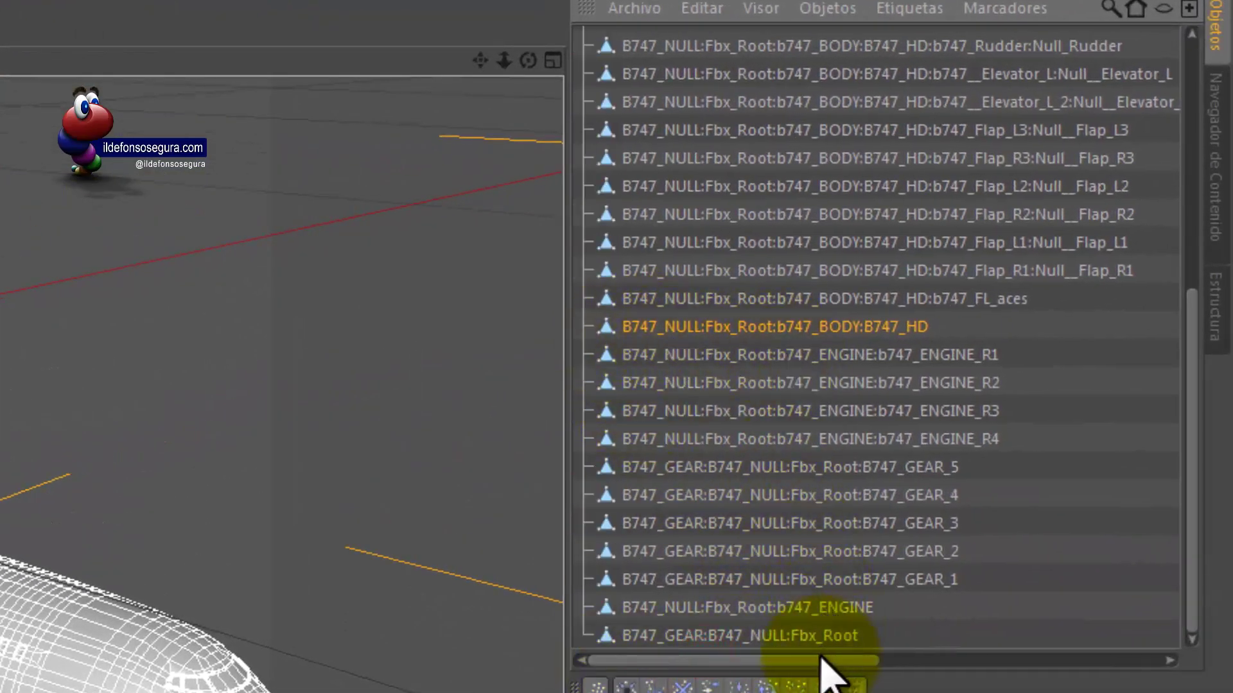
left_click_drag(825, 668, 1142, 661)
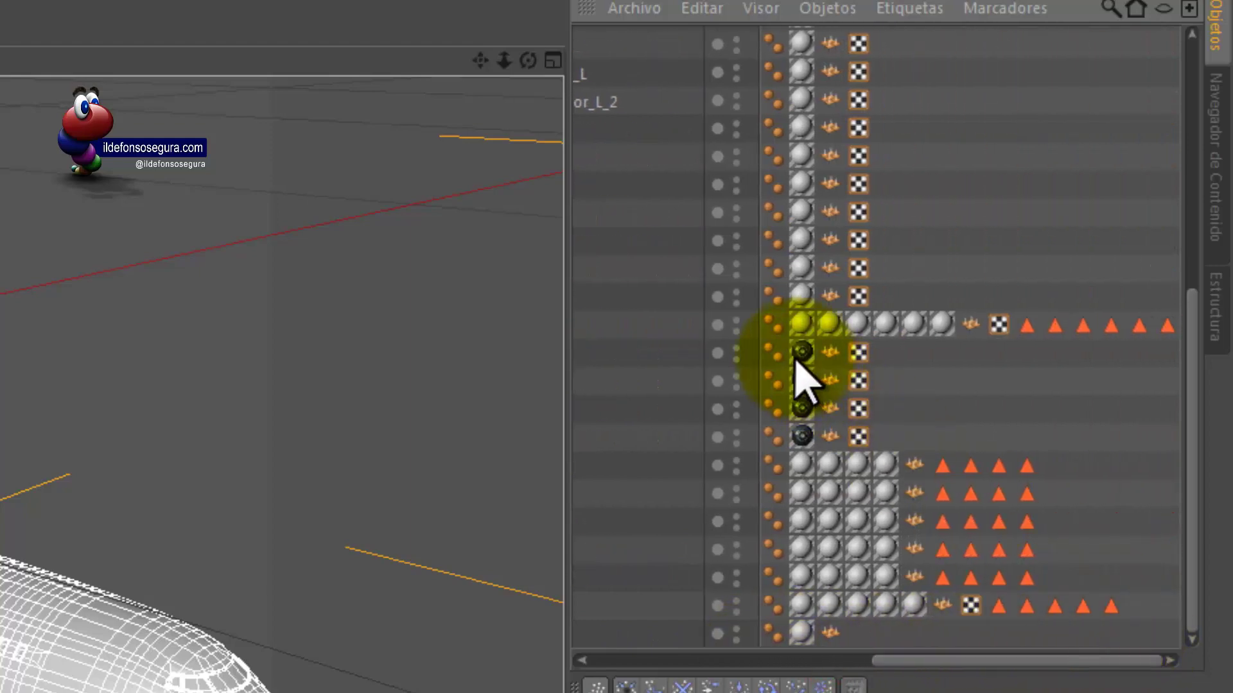
mouse_move(812, 325)
left_mouse_down()
mouse_move(951, 335)
mouse_move(810, 341)
left_mouse_up()
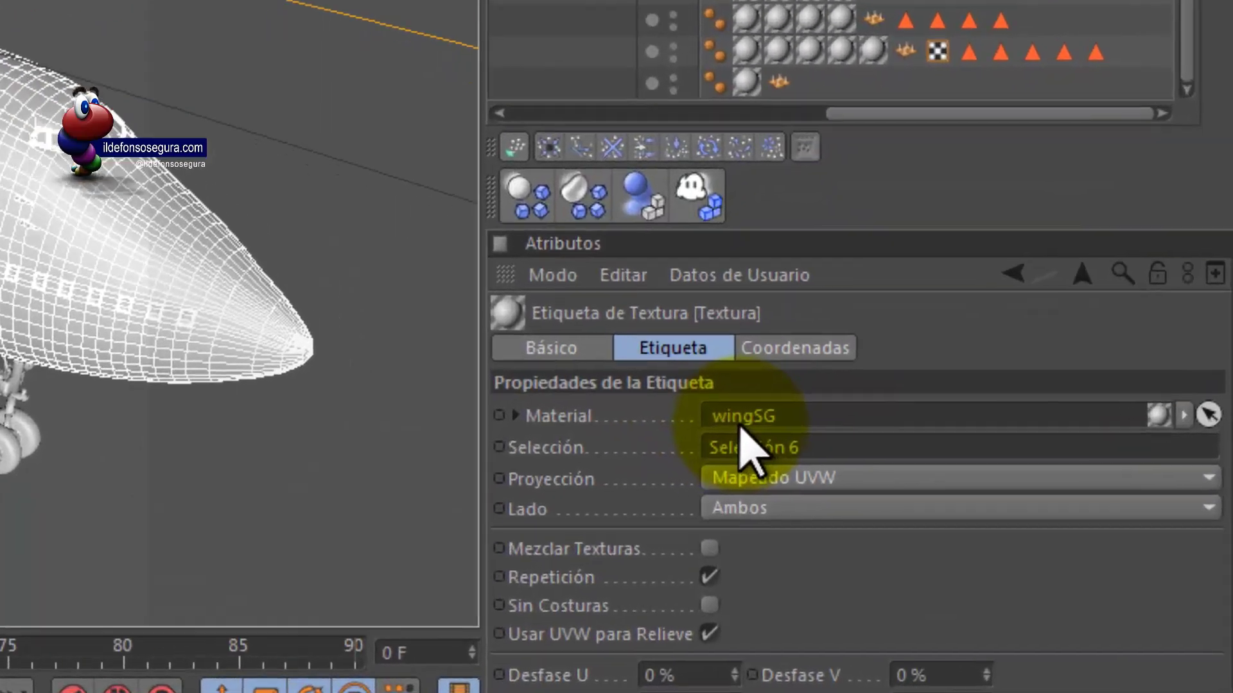
- Check the Selección 6 wing polygons behind the wingSG tag, then open wingSG in the Material Editor
left_click(996, 550)
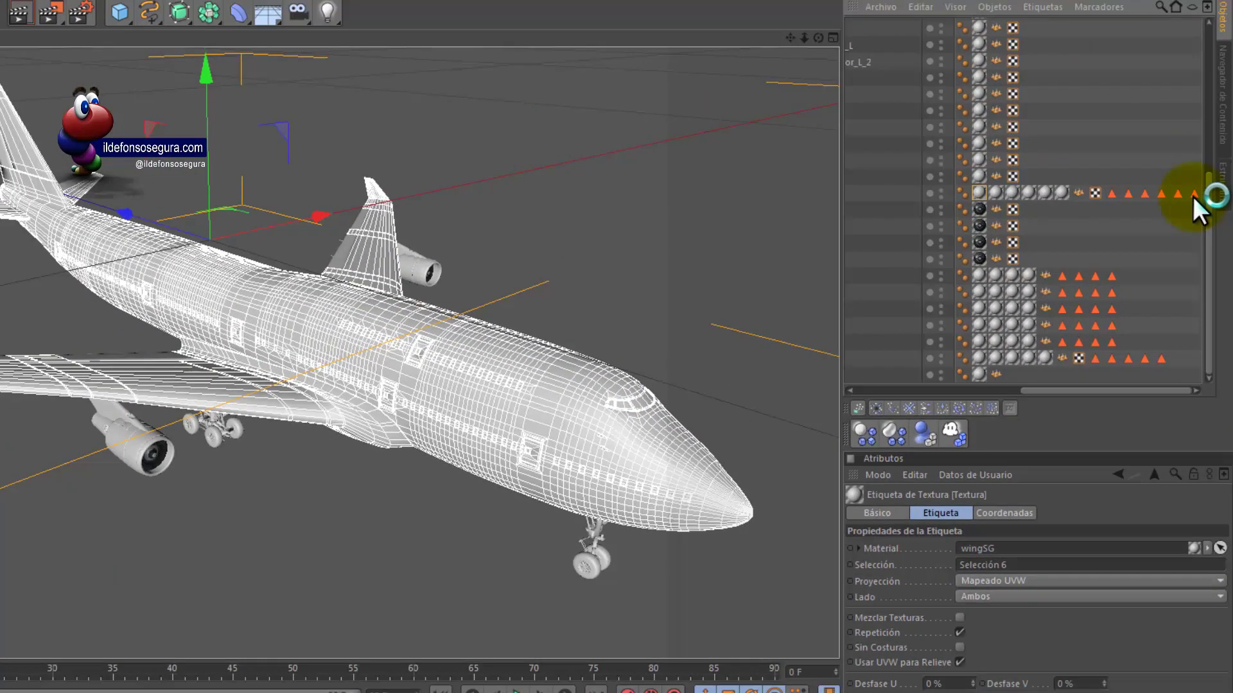
left_click(1193, 194)
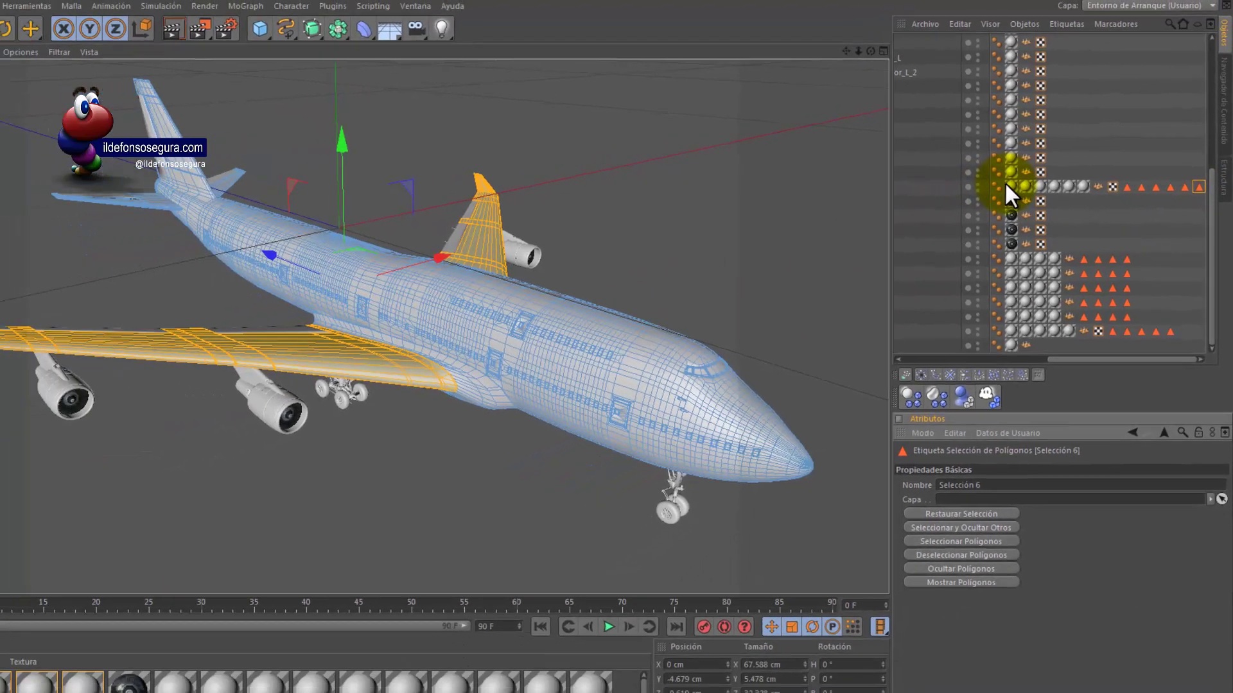
left_click(1033, 183)
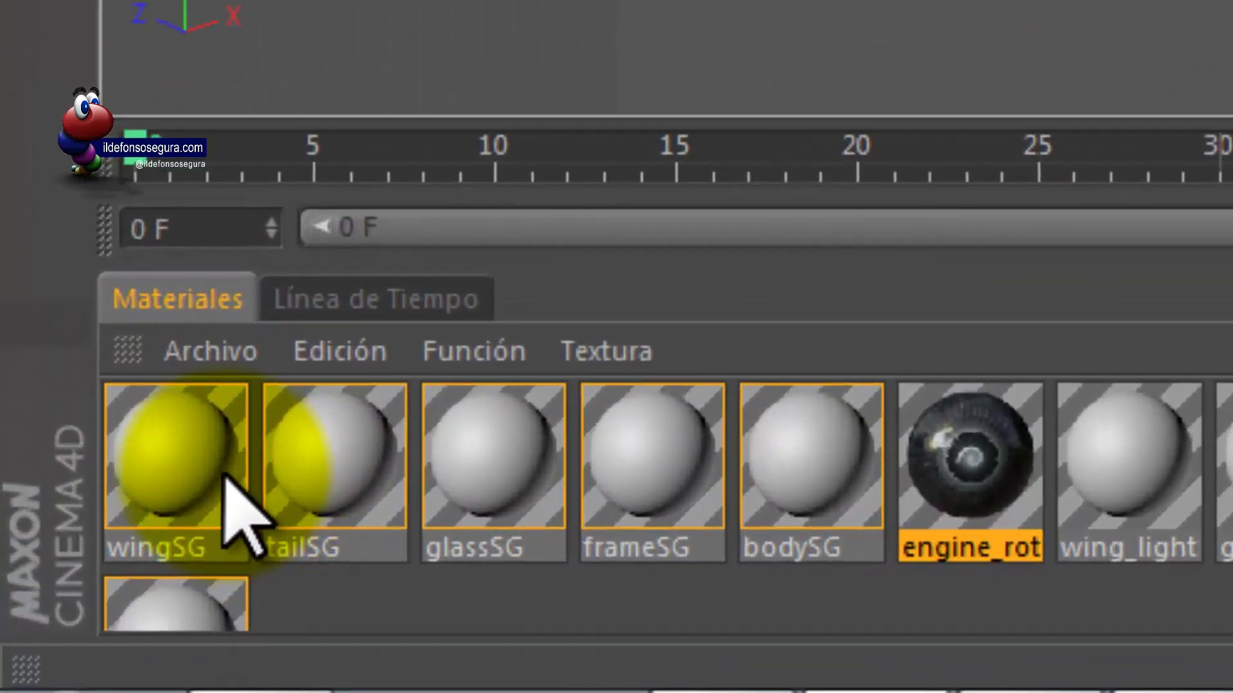
left_click(170, 513)
double_click(169, 514)
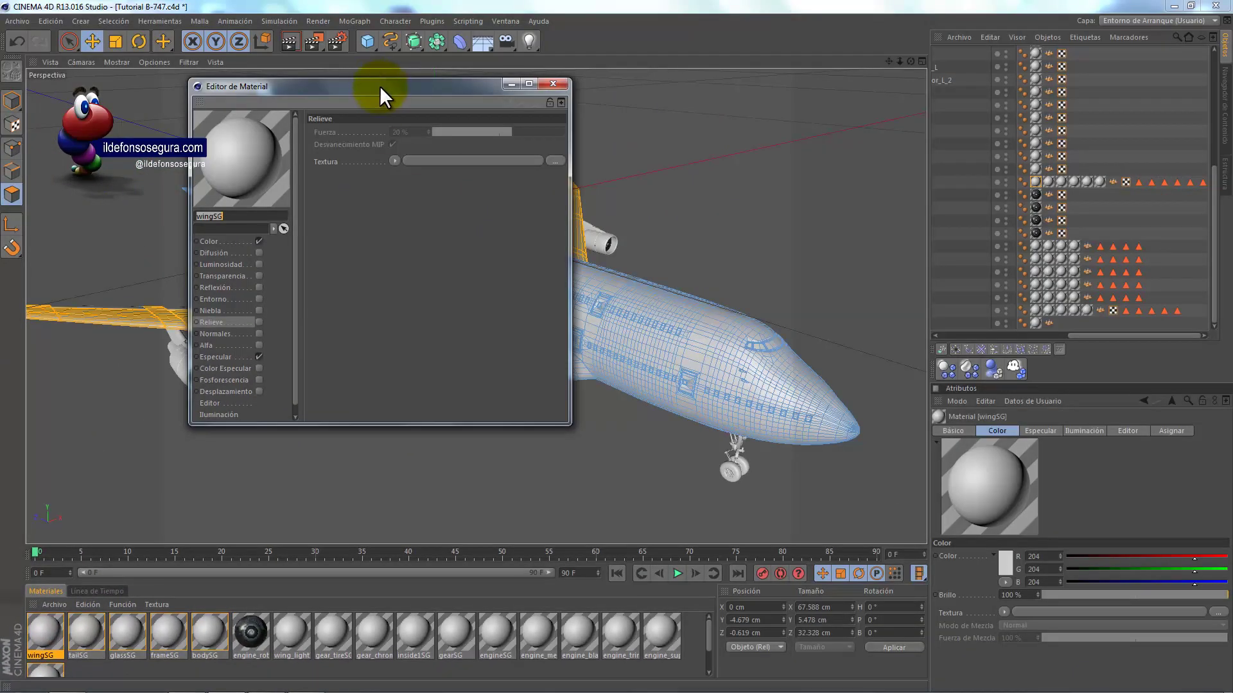
left_click_drag(380, 87, 701, 139)
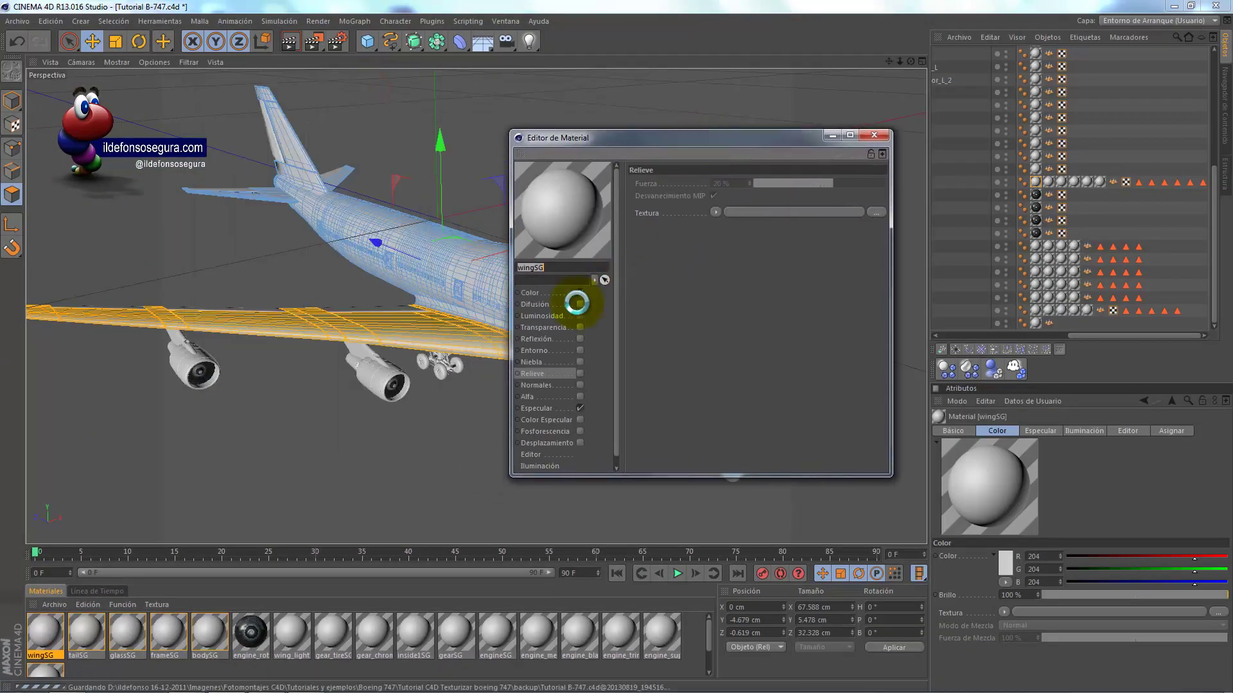
- Paste the copied 170/185/189 colour into wingSG's Color channel
left_click(548, 292)
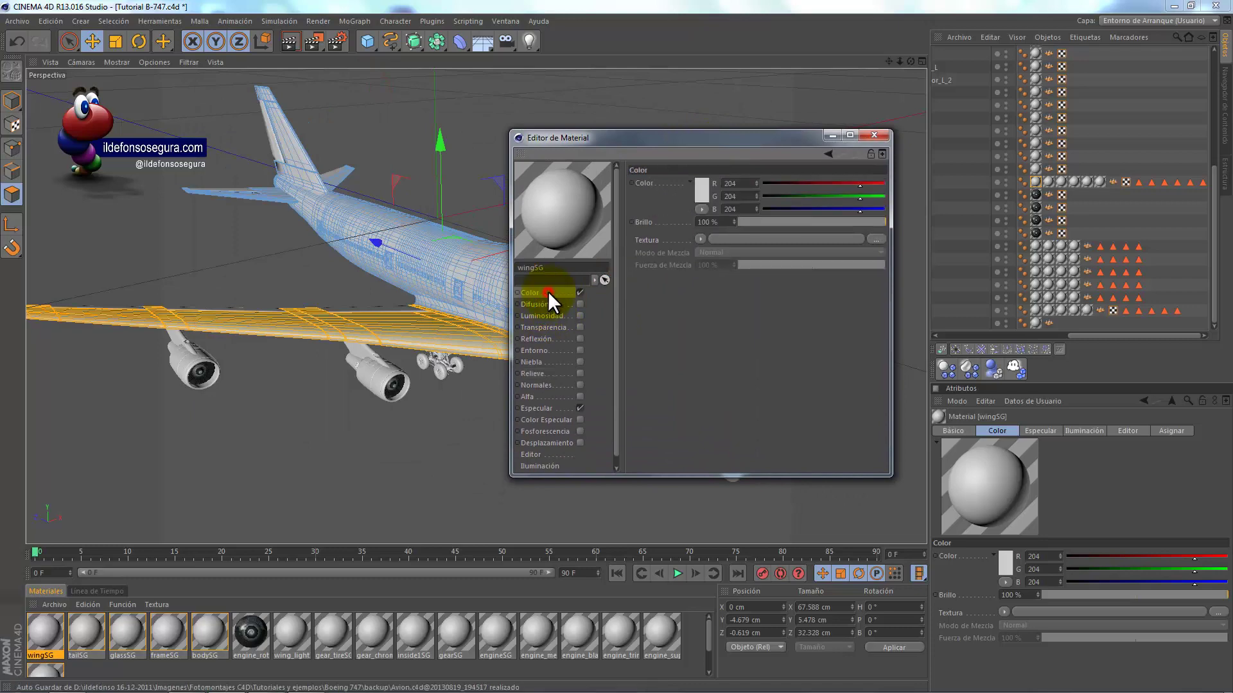
right_click(678, 184)
left_click(713, 254)
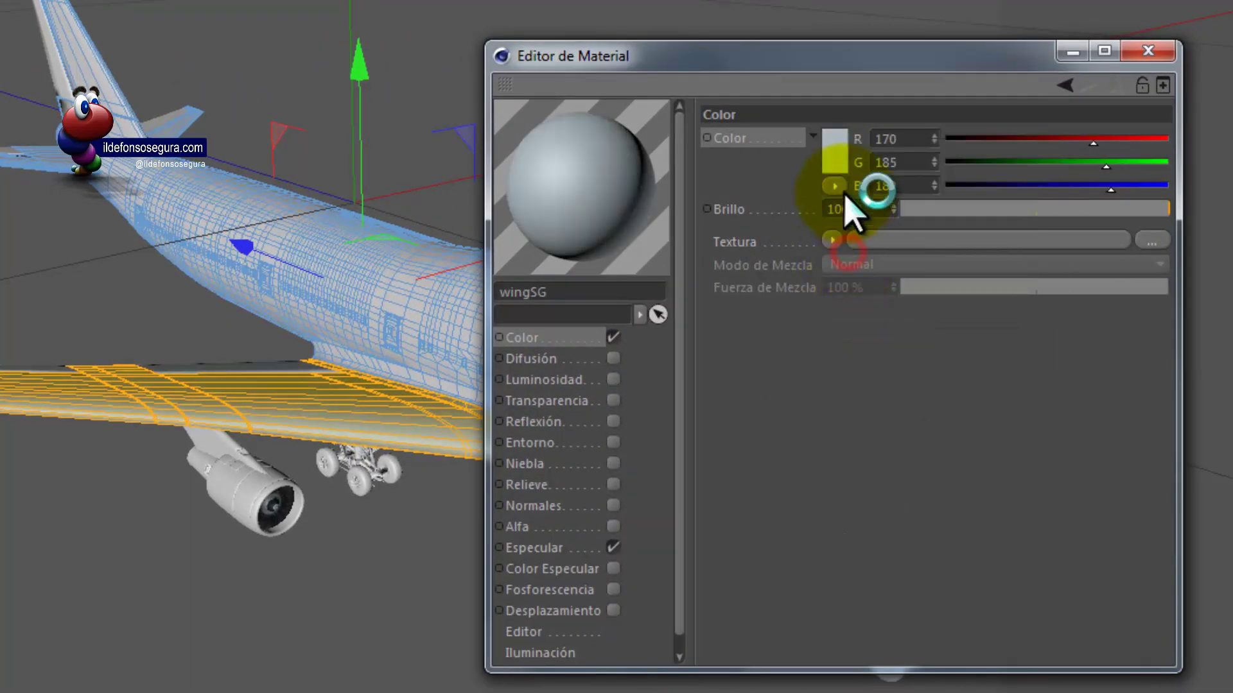
- Enable Difusión on wingSG with the 747-wing-diff image at 30% mix strength
left_click(568, 359)
left_click(613, 358)
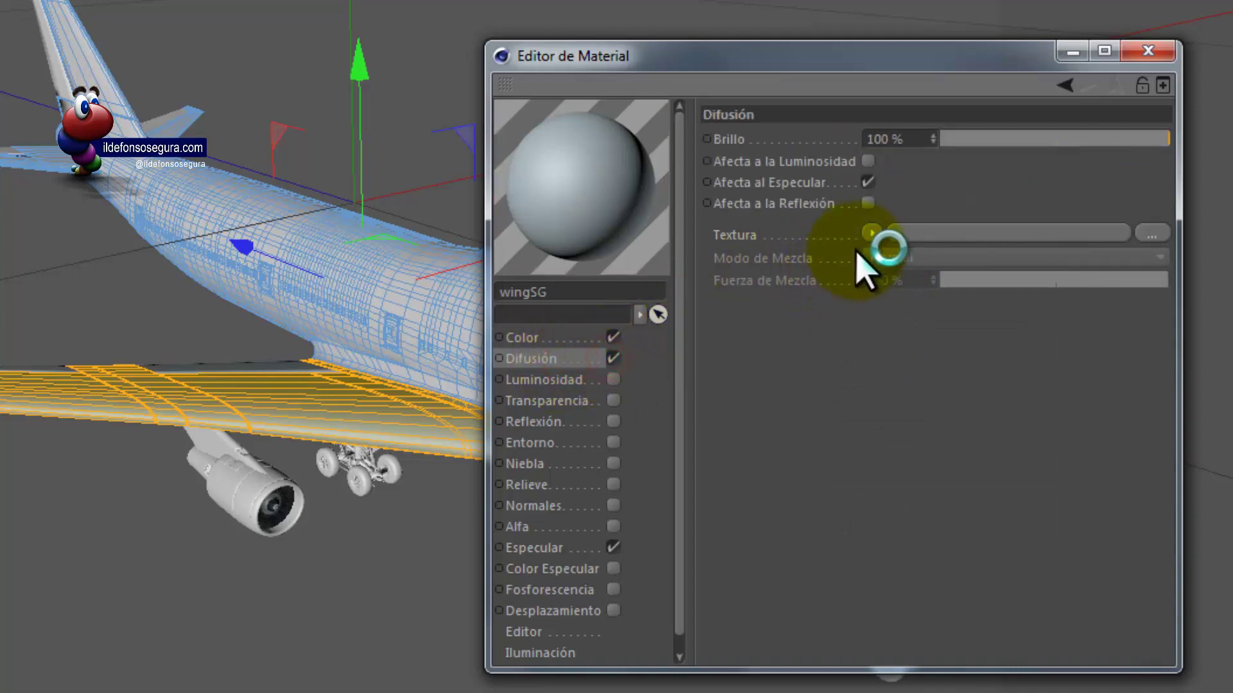
left_click(873, 232)
left_click(931, 280)
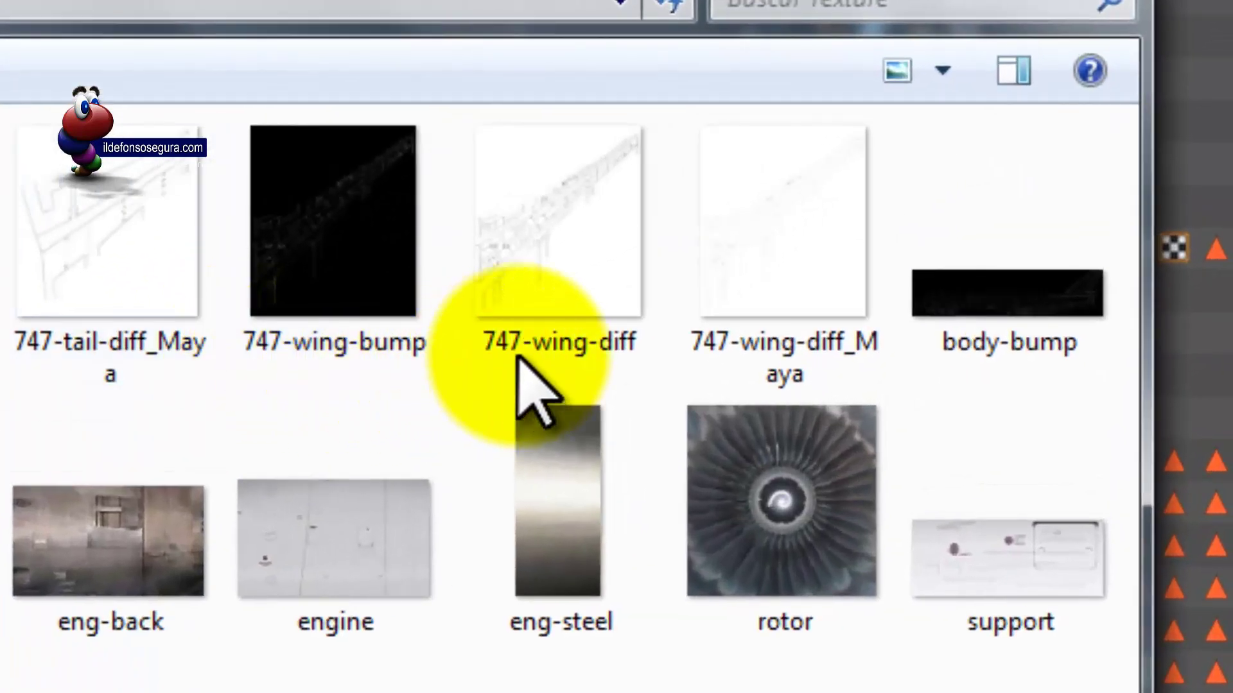
left_click(578, 310)
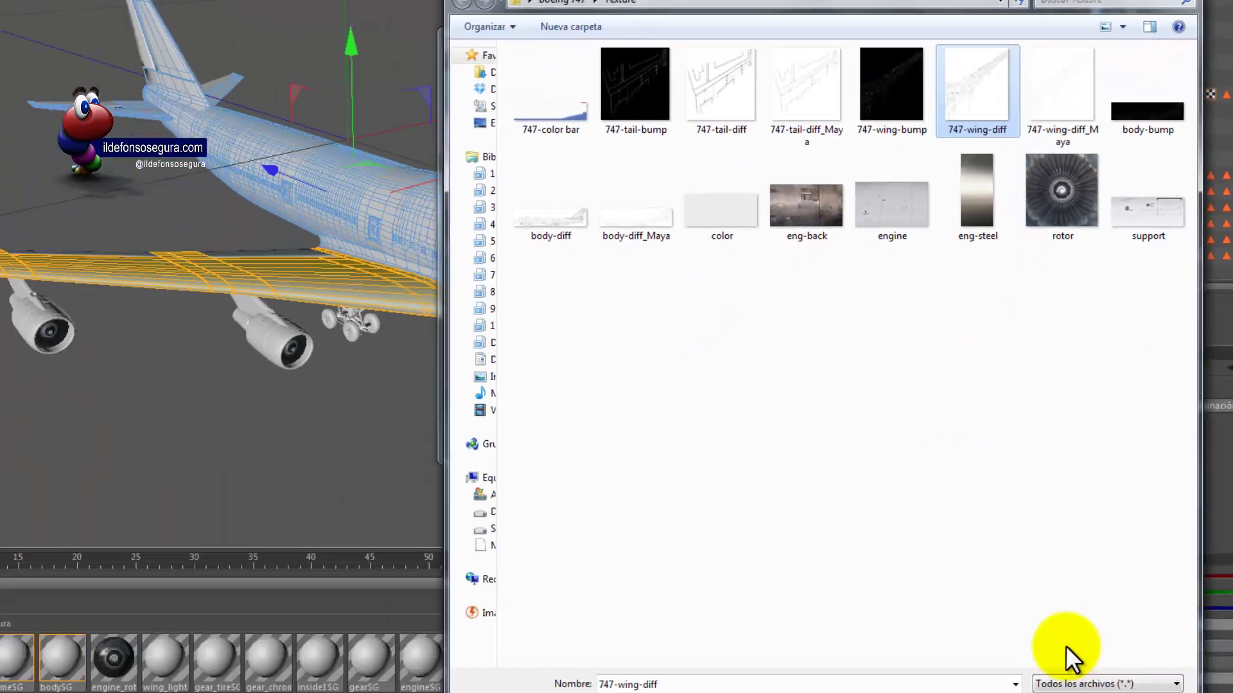
left_click(1063, 666)
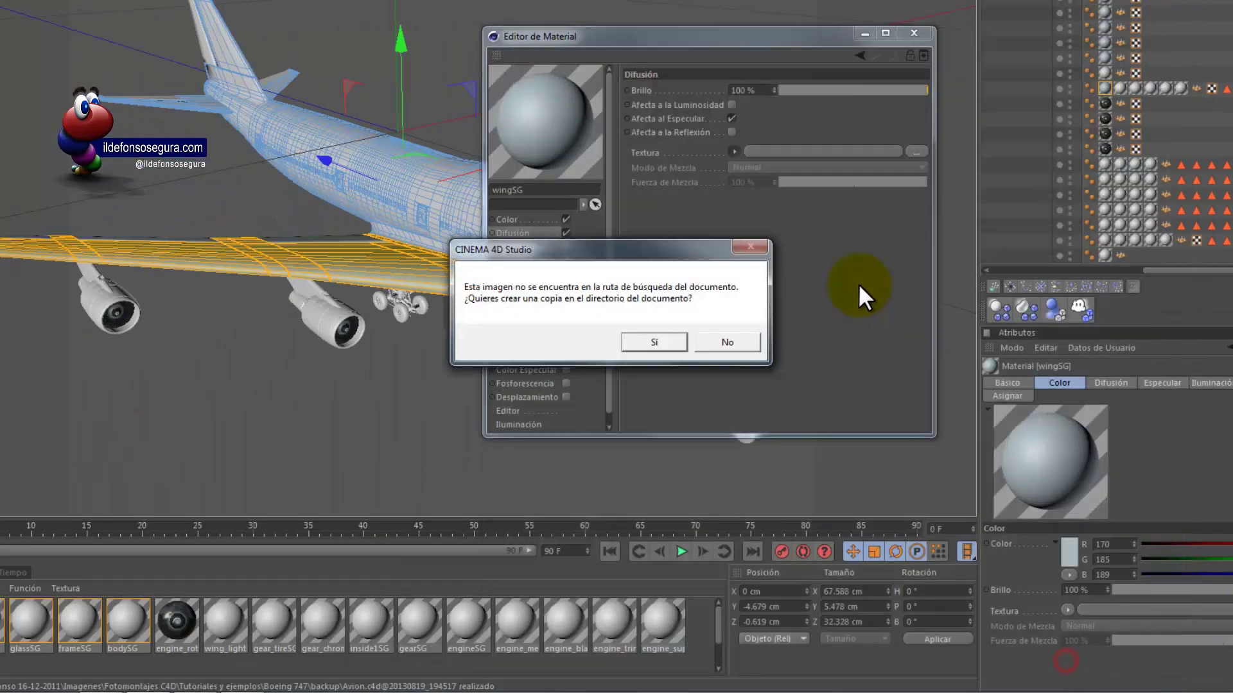
left_click(727, 342)
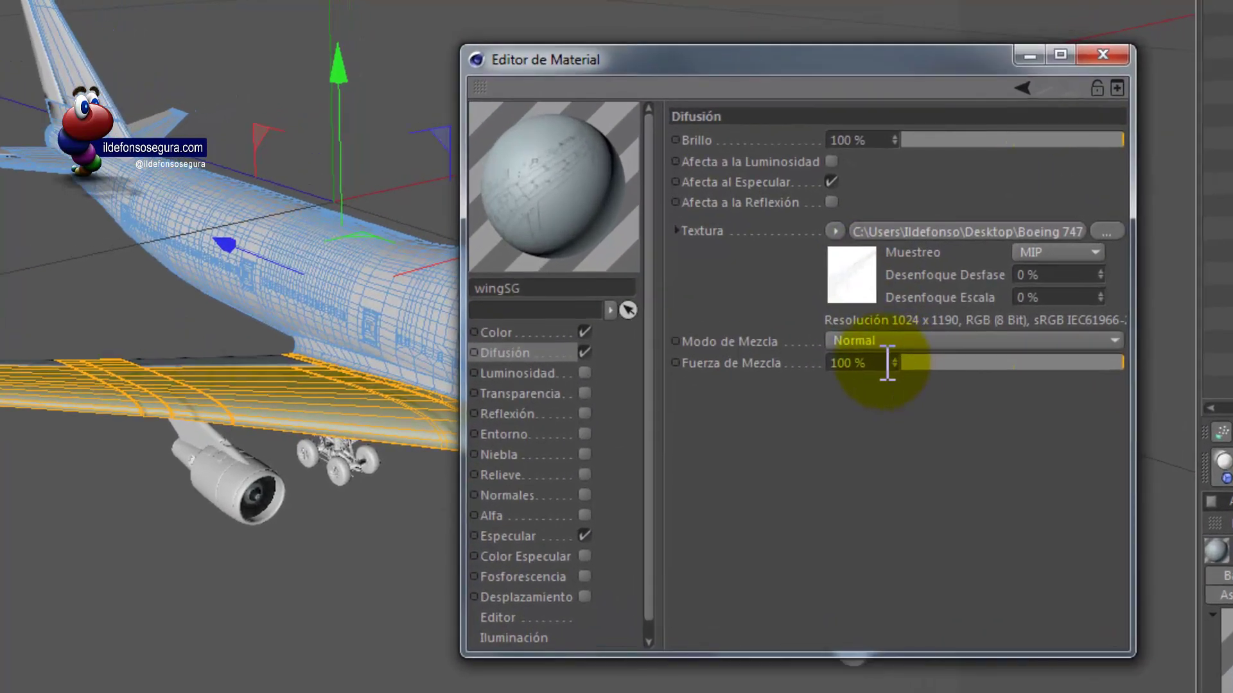
left_click(763, 239)
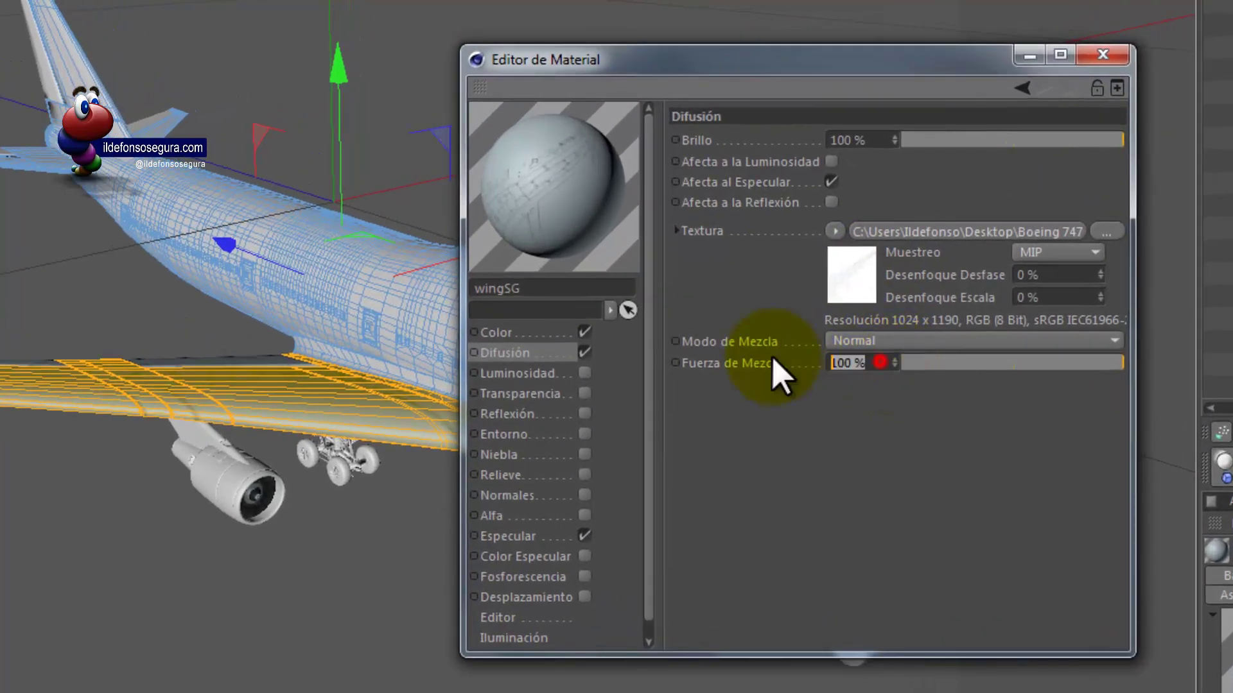
type("30")
key("Return")
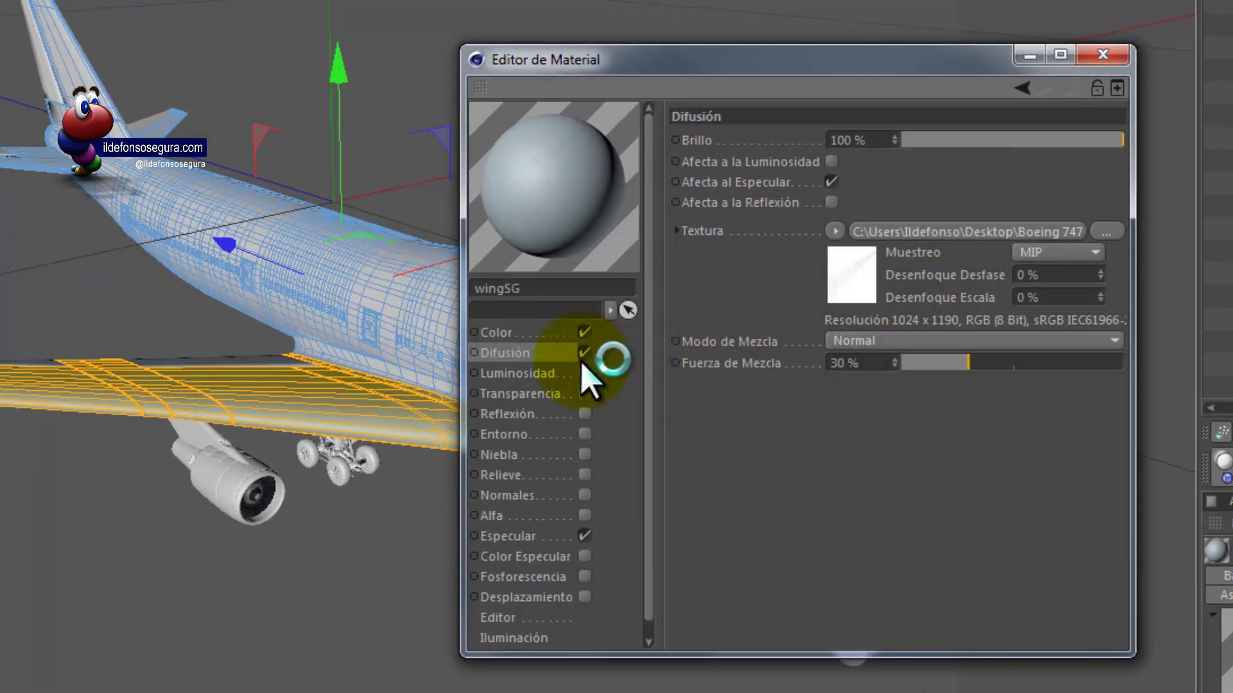
- Enable wingSG reflection at 10% brightness with a Fresnel texture mixed at 30%, and turn on Relieve
left_click(543, 416)
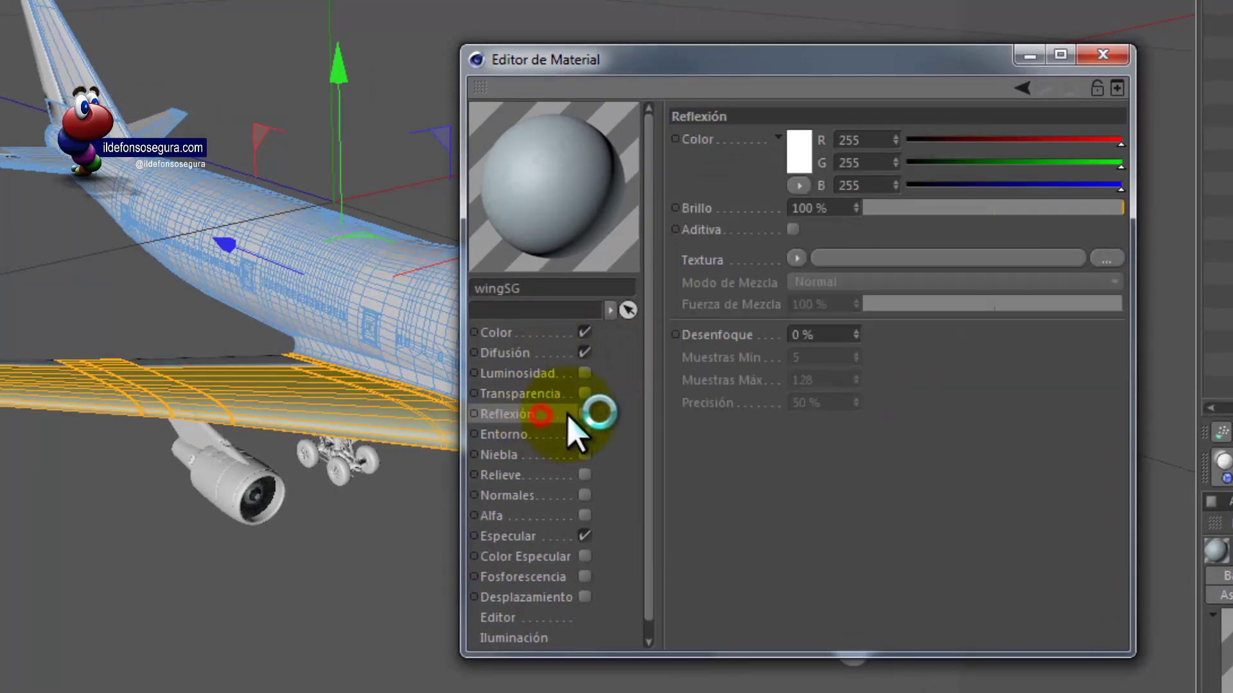
left_click(584, 413)
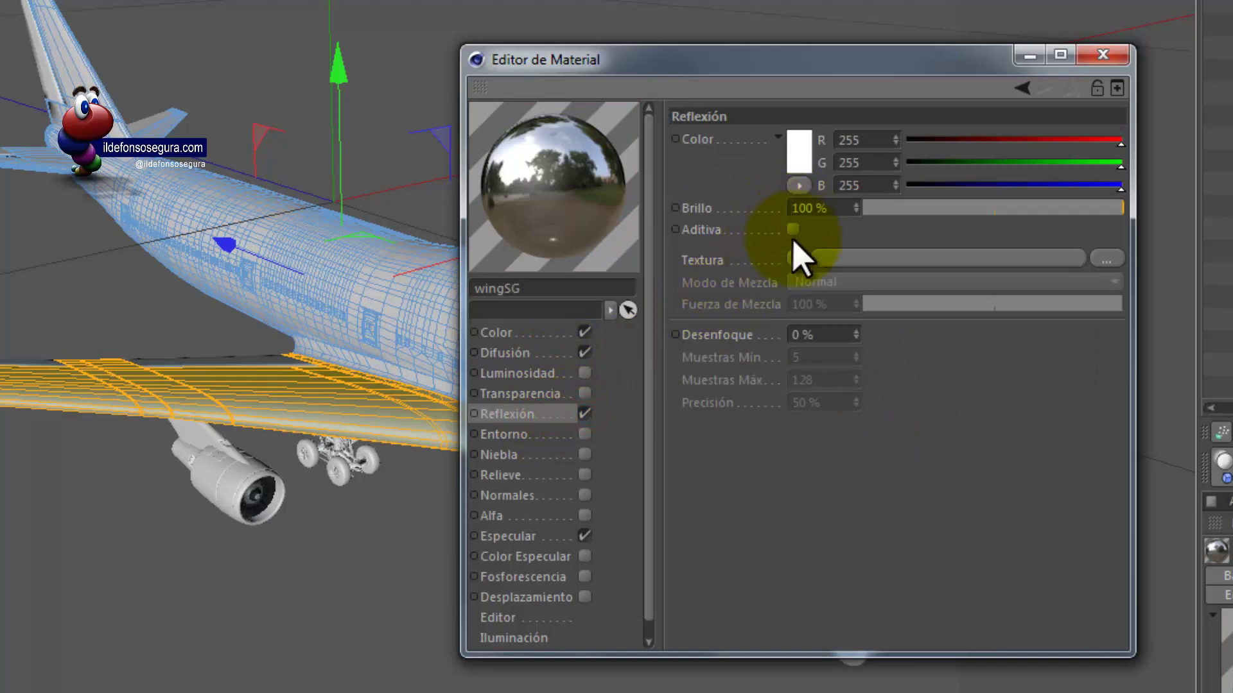
left_click(796, 258)
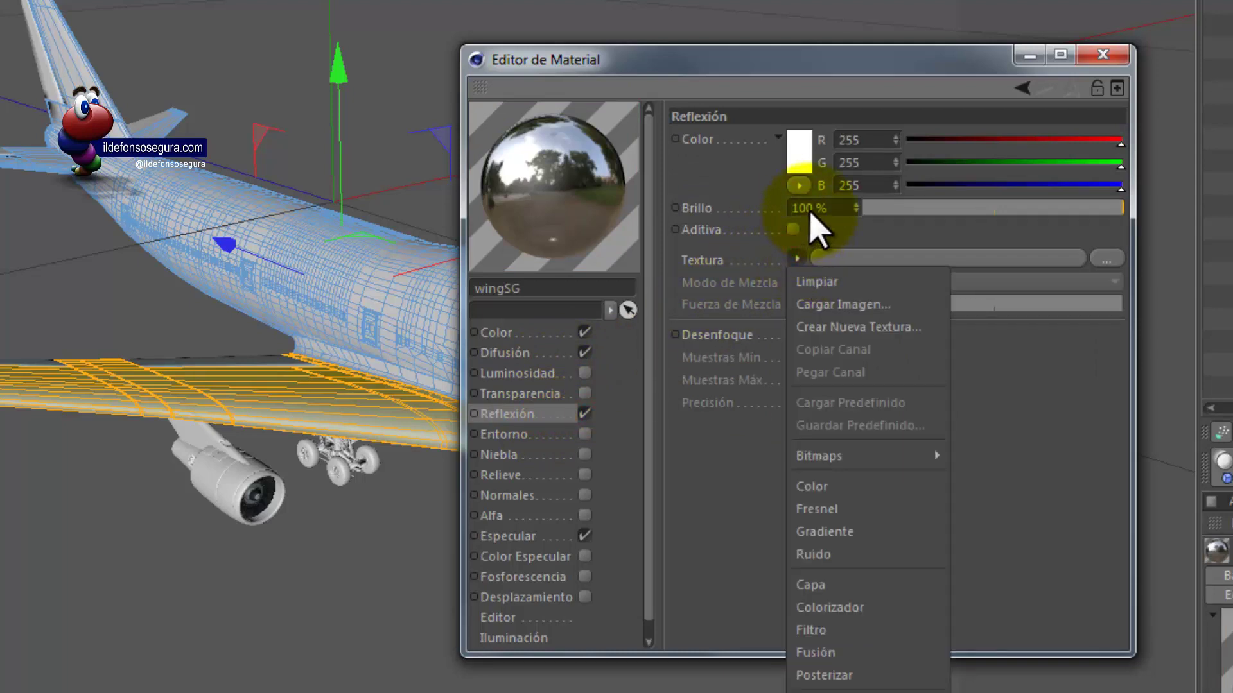
left_click(835, 207)
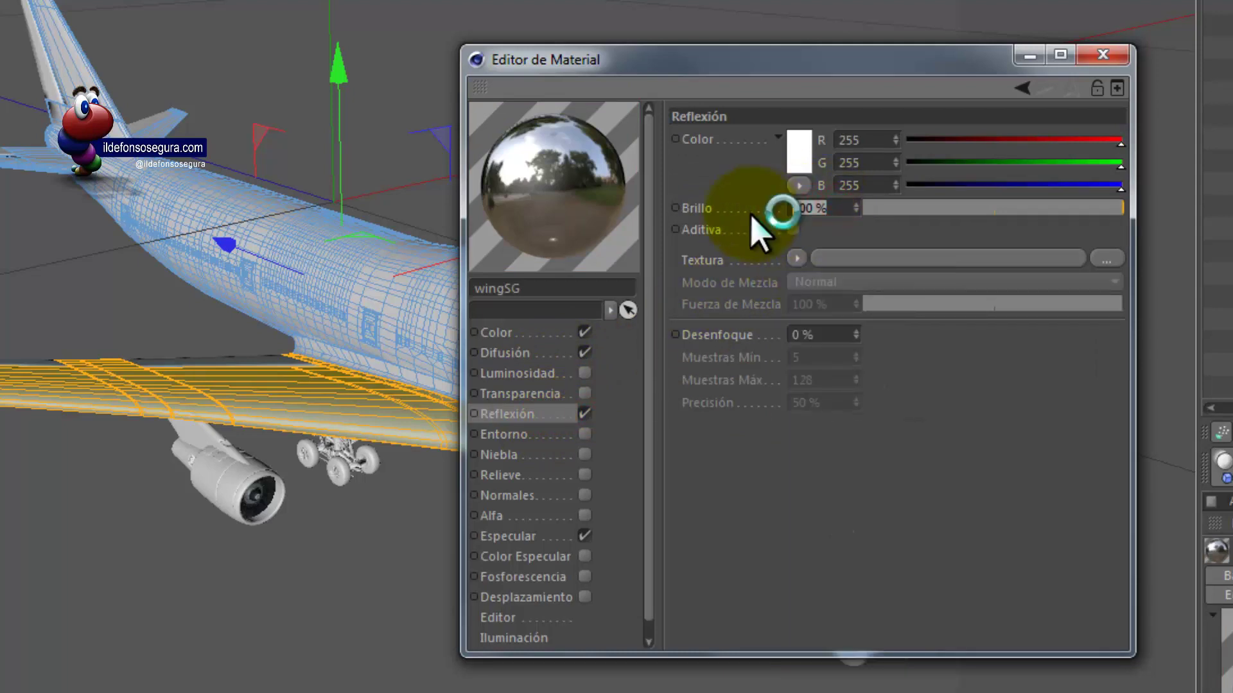
type("10")
left_click(797, 259)
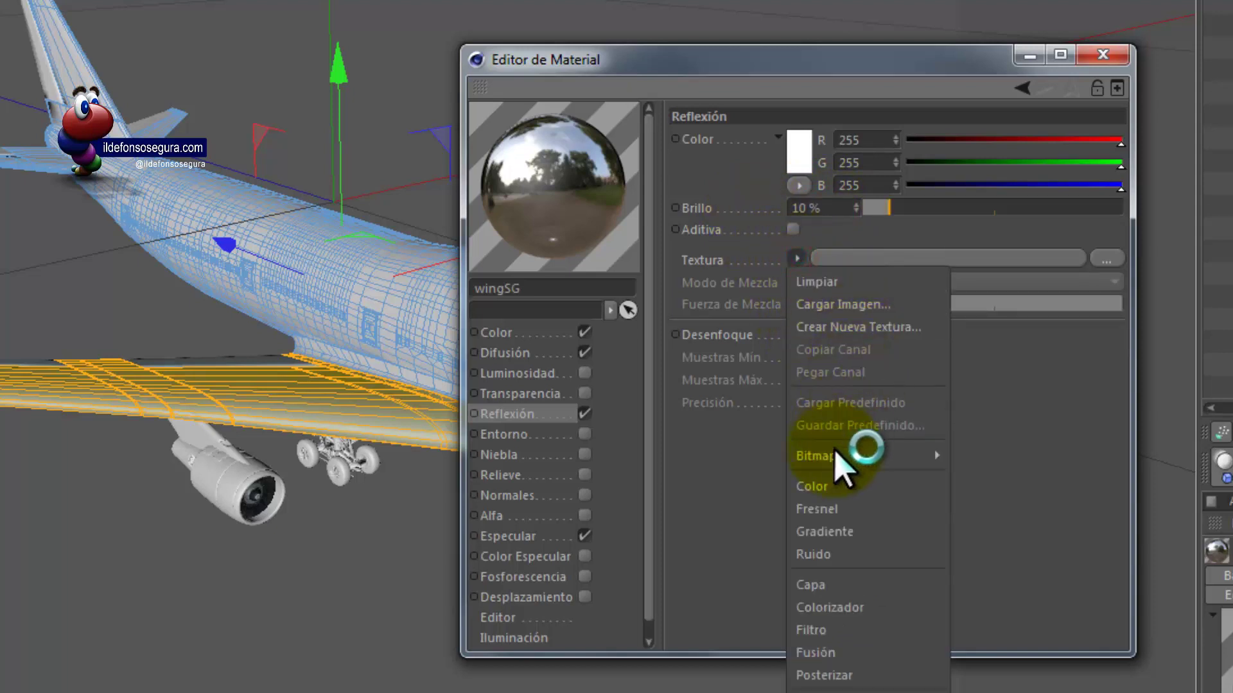
left_click(833, 510)
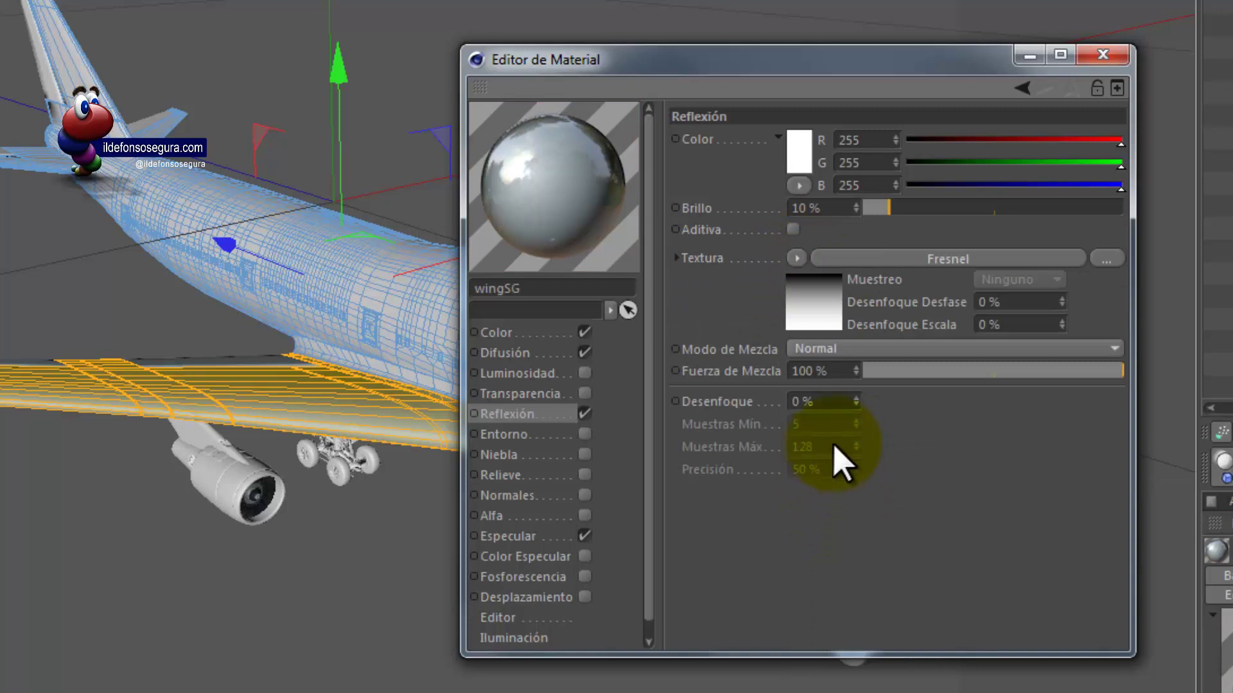
left_click(840, 366)
type("30")
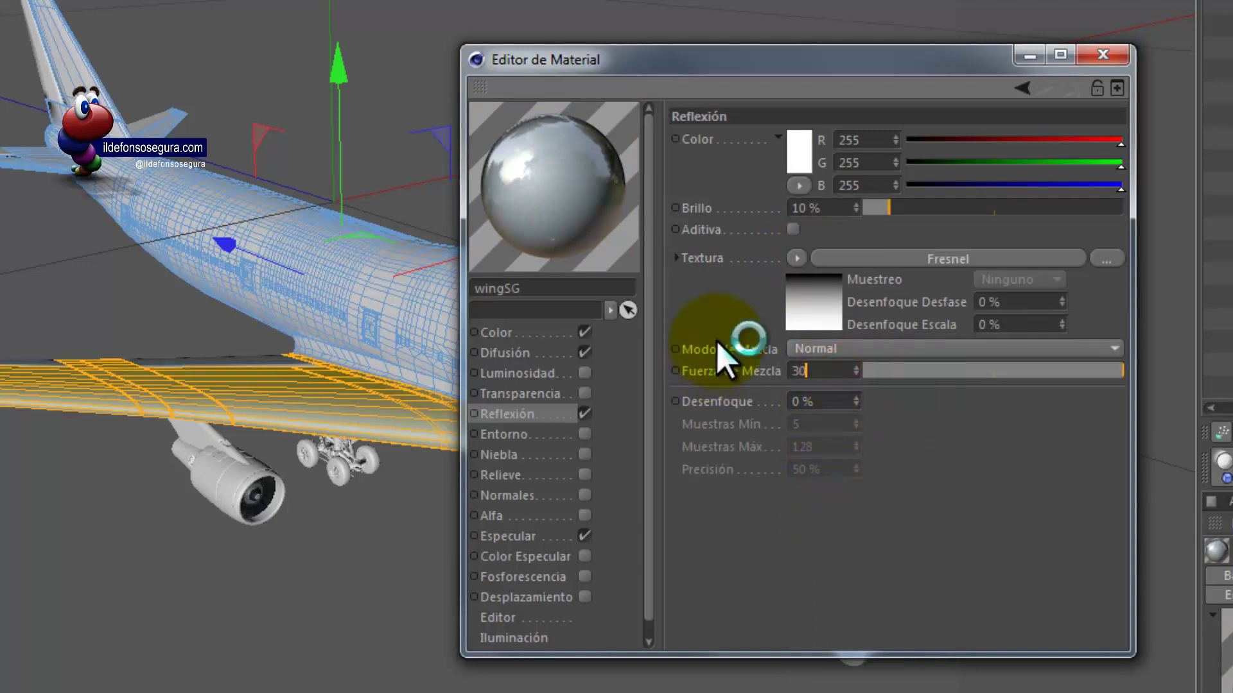
left_click(826, 401)
type("7")
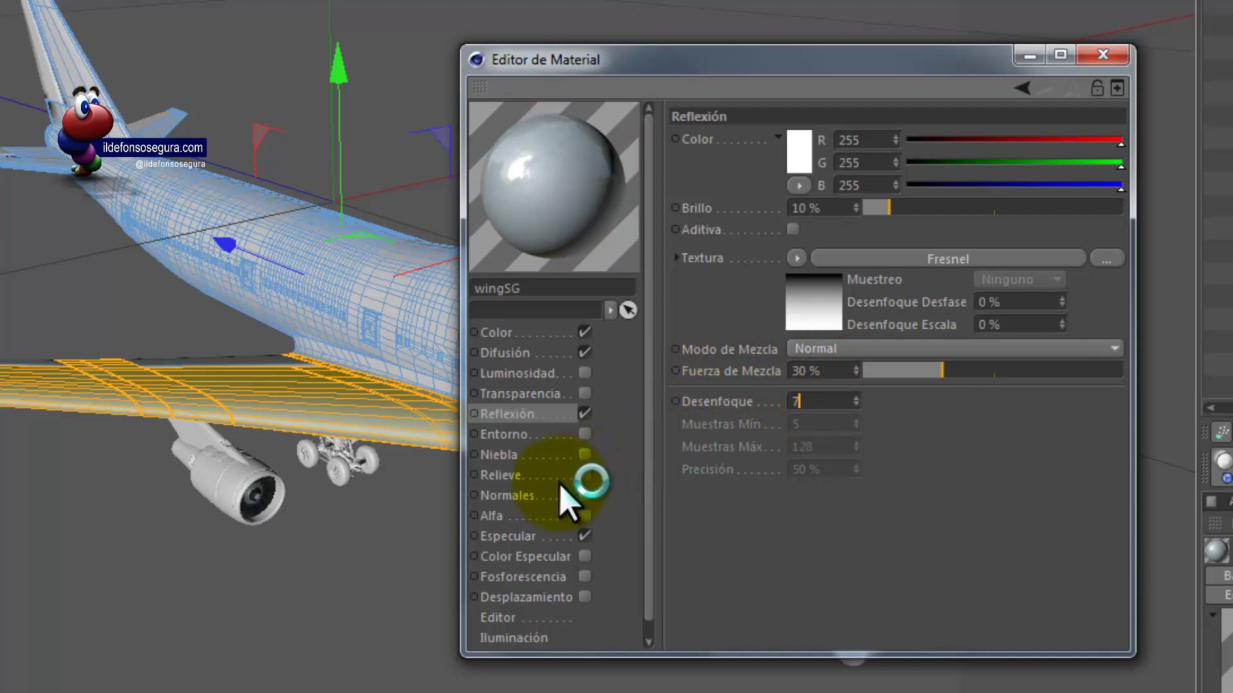
left_click(536, 475)
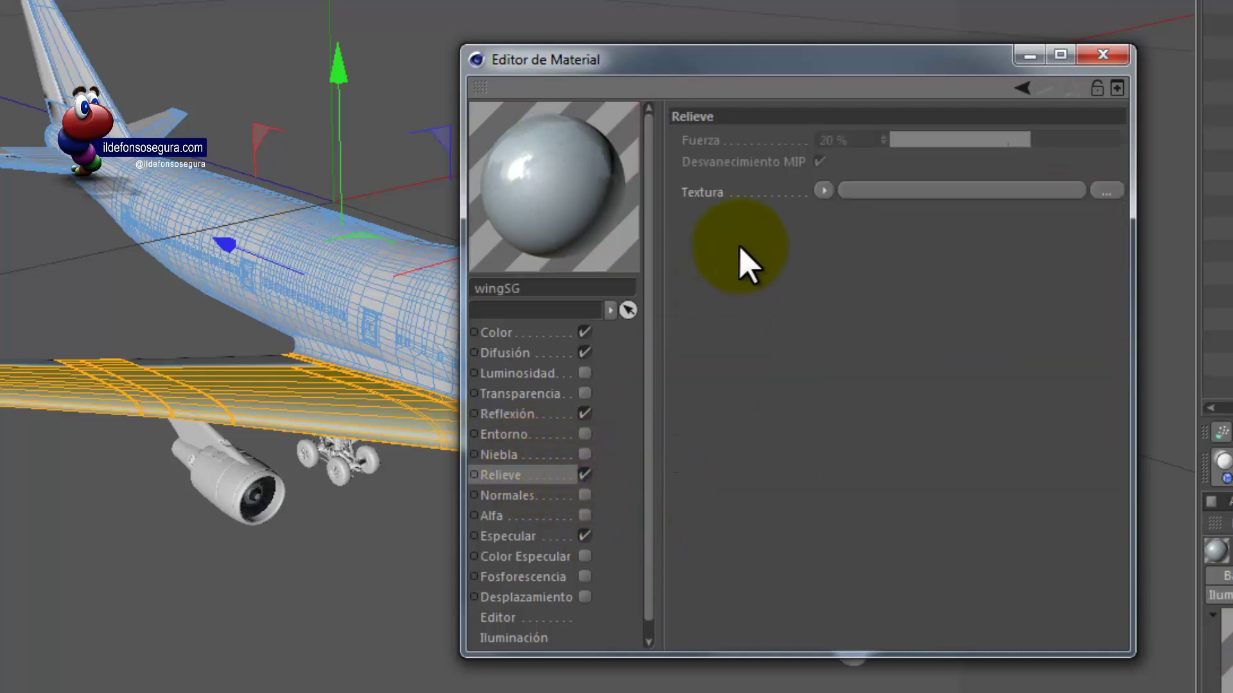
- Load 747-wing-bump as wingSG's Relieve texture without copying it, at -10% strength
left_click(824, 190)
left_click(751, 211)
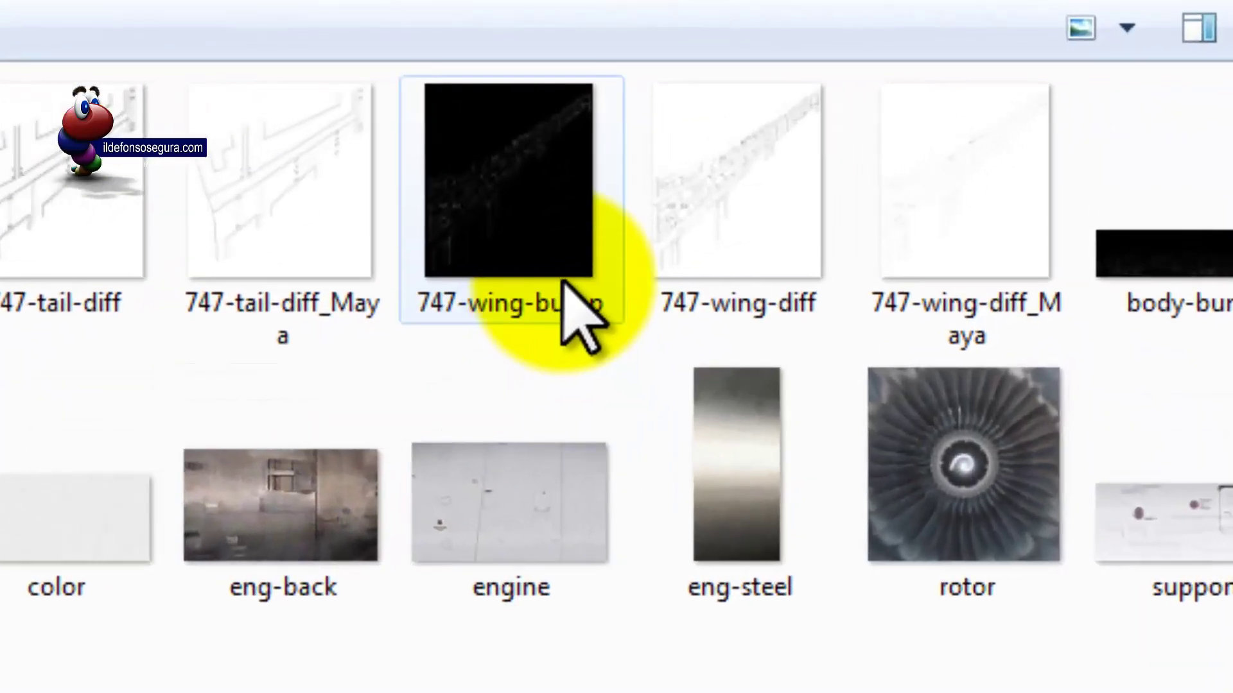
left_click(564, 277)
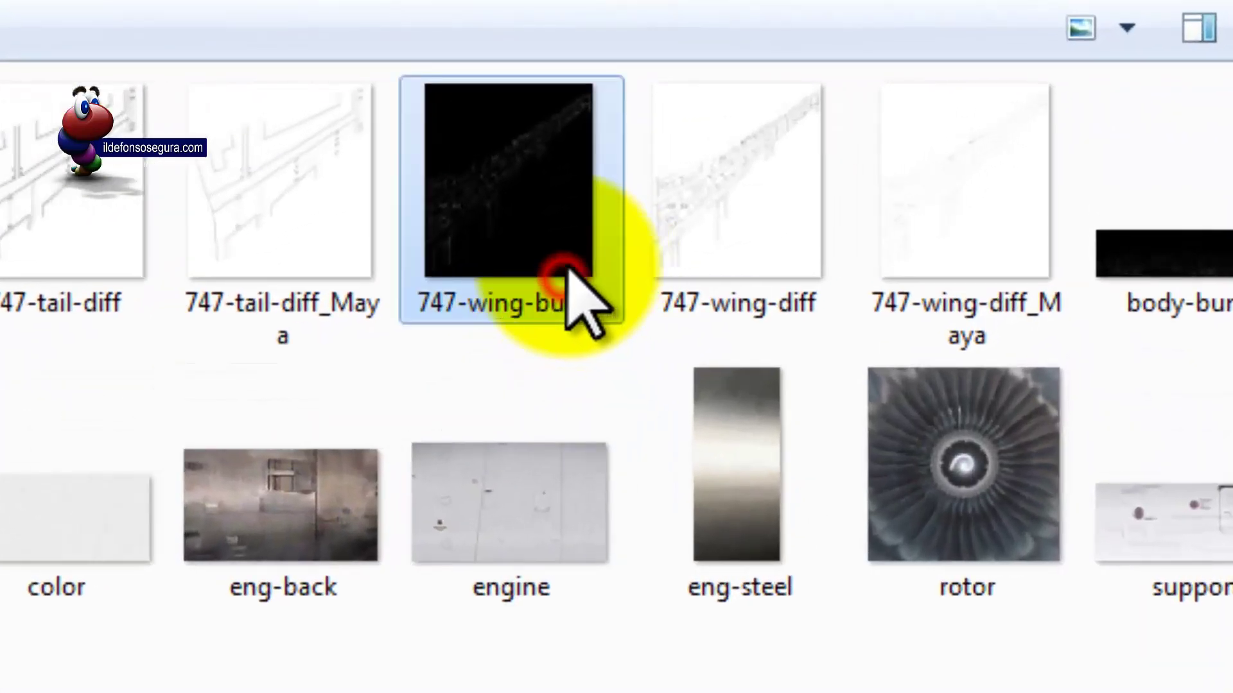
key("Return")
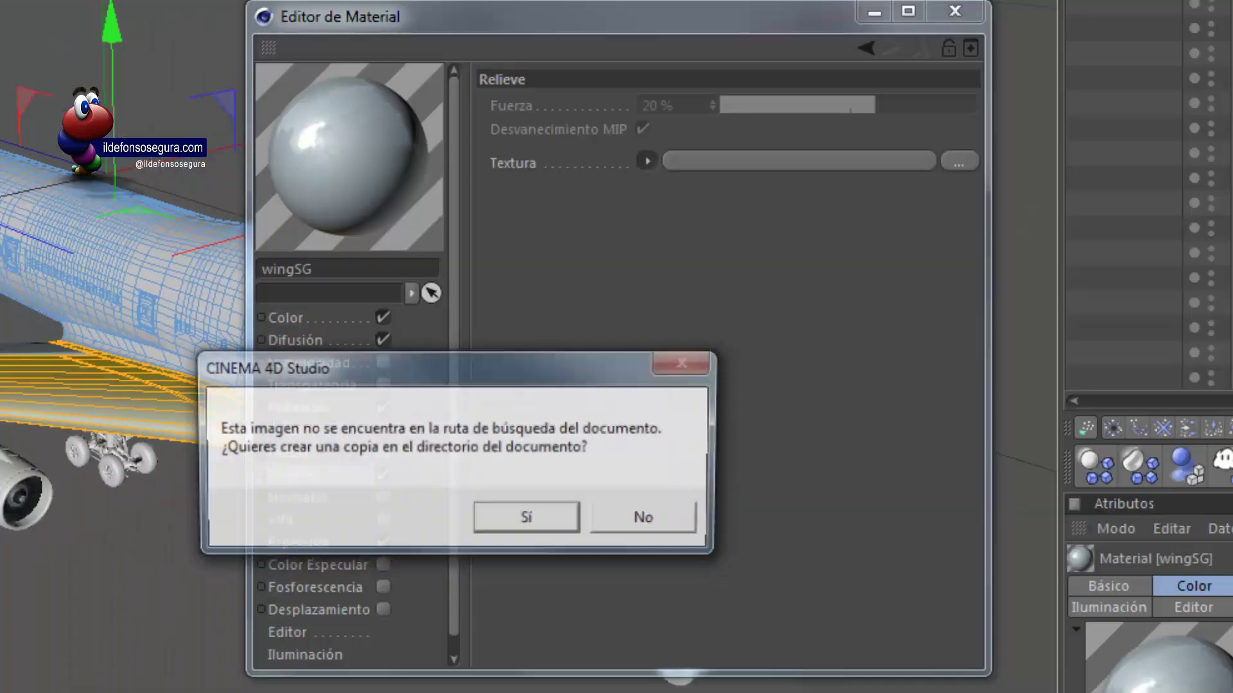
left_click(660, 518)
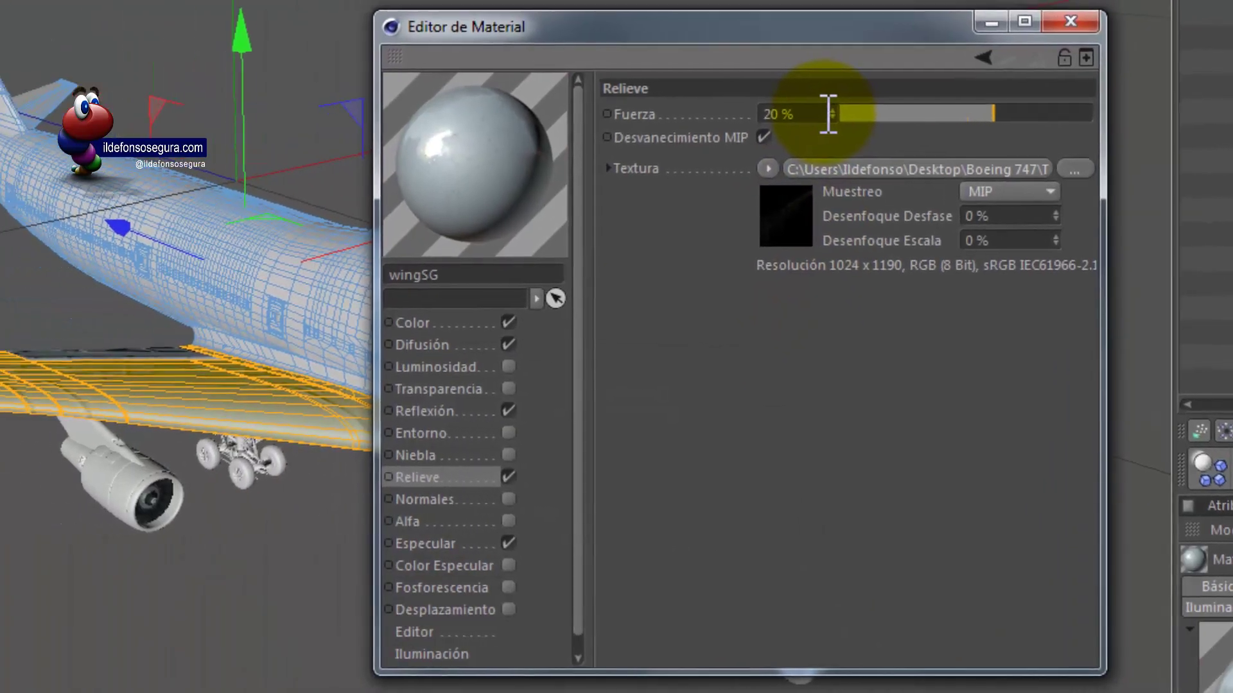
left_click(827, 114)
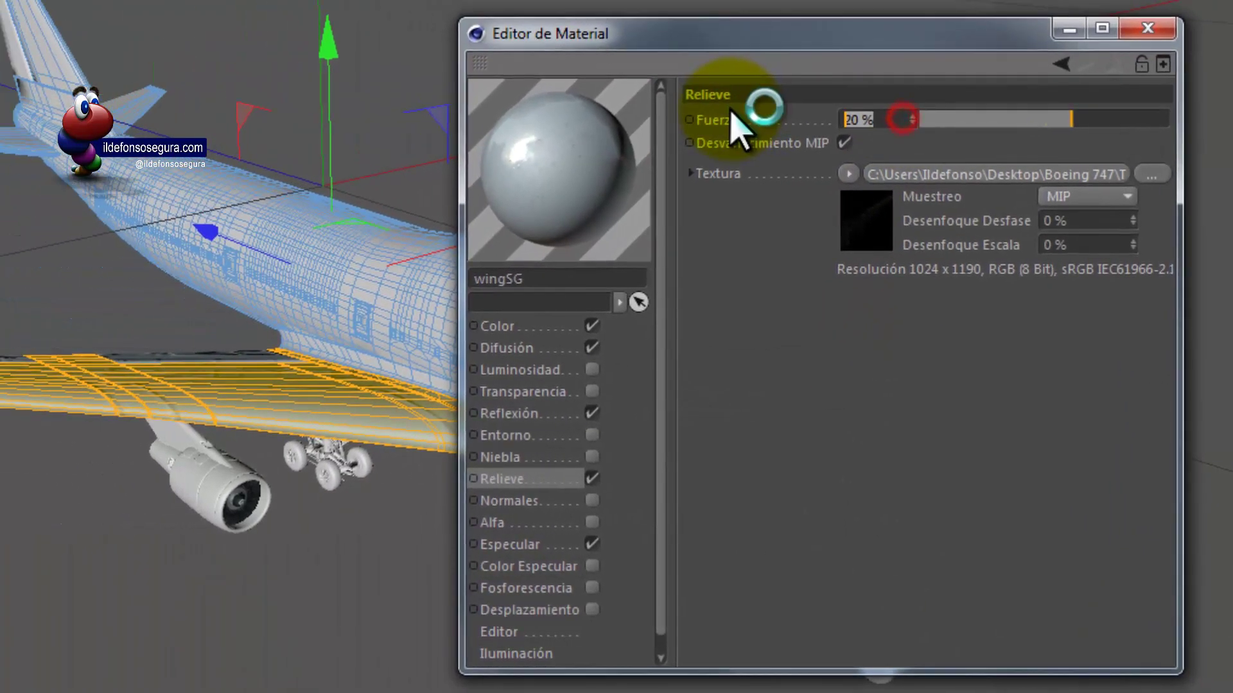
type("-10")
key("Return")
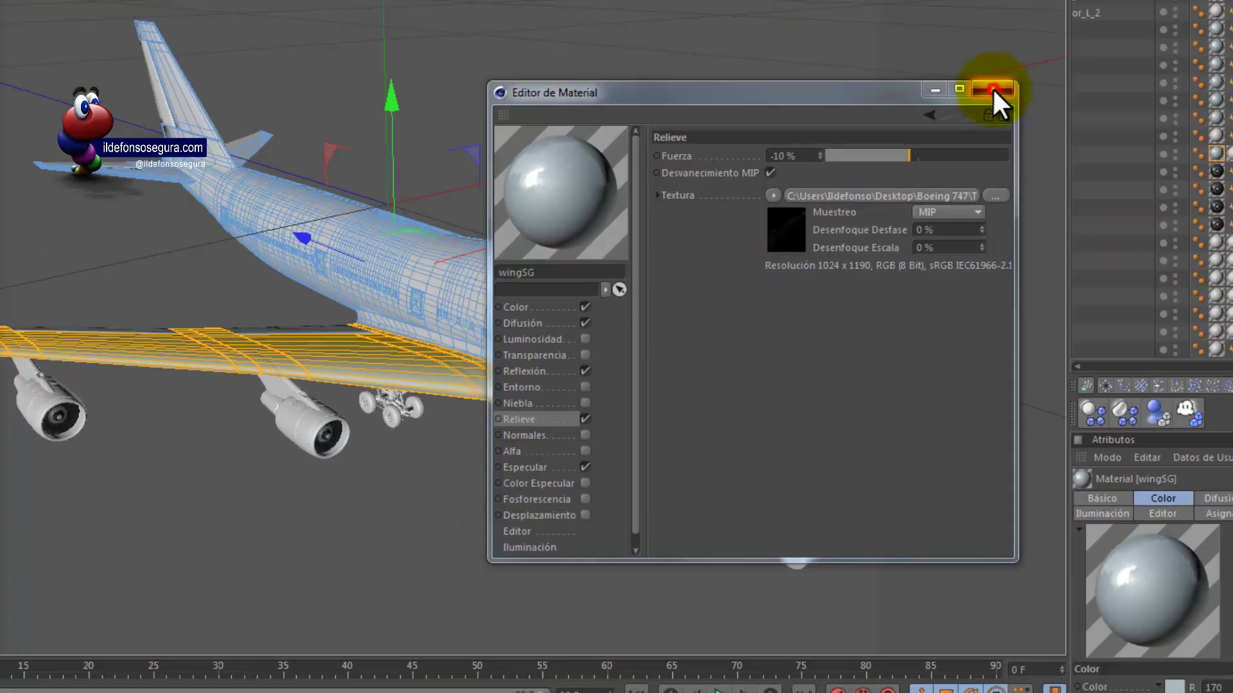
left_click(1147, 28)
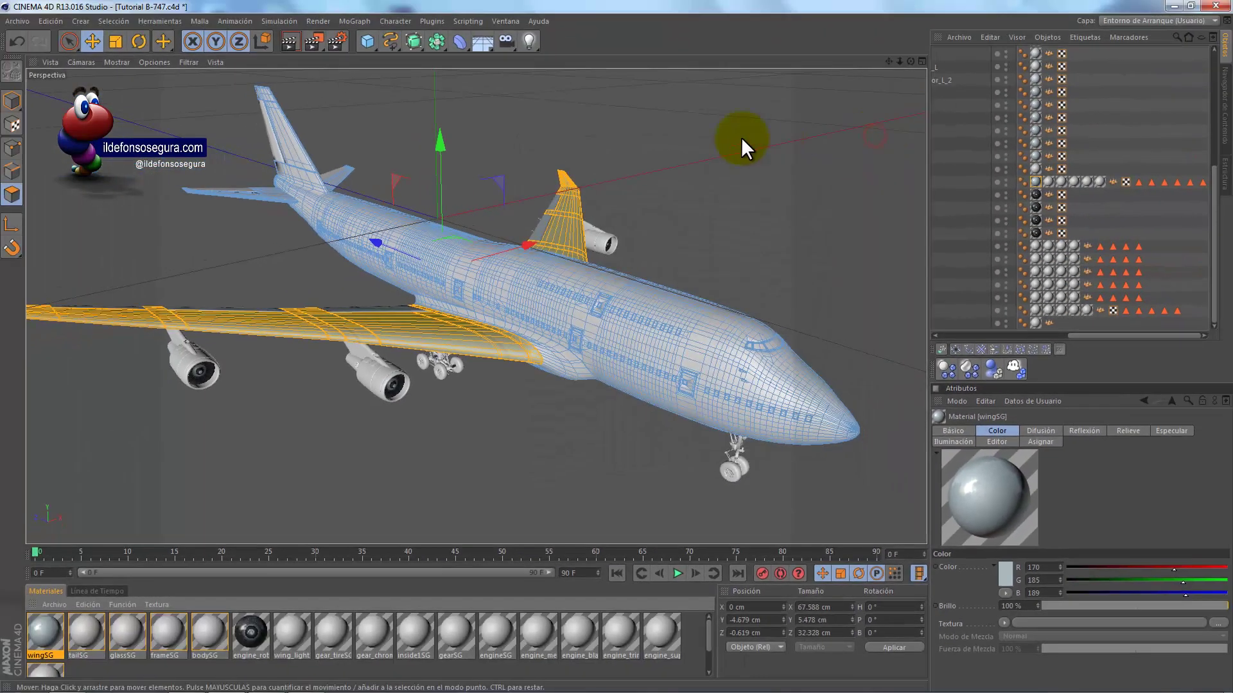
left_click(290, 41)
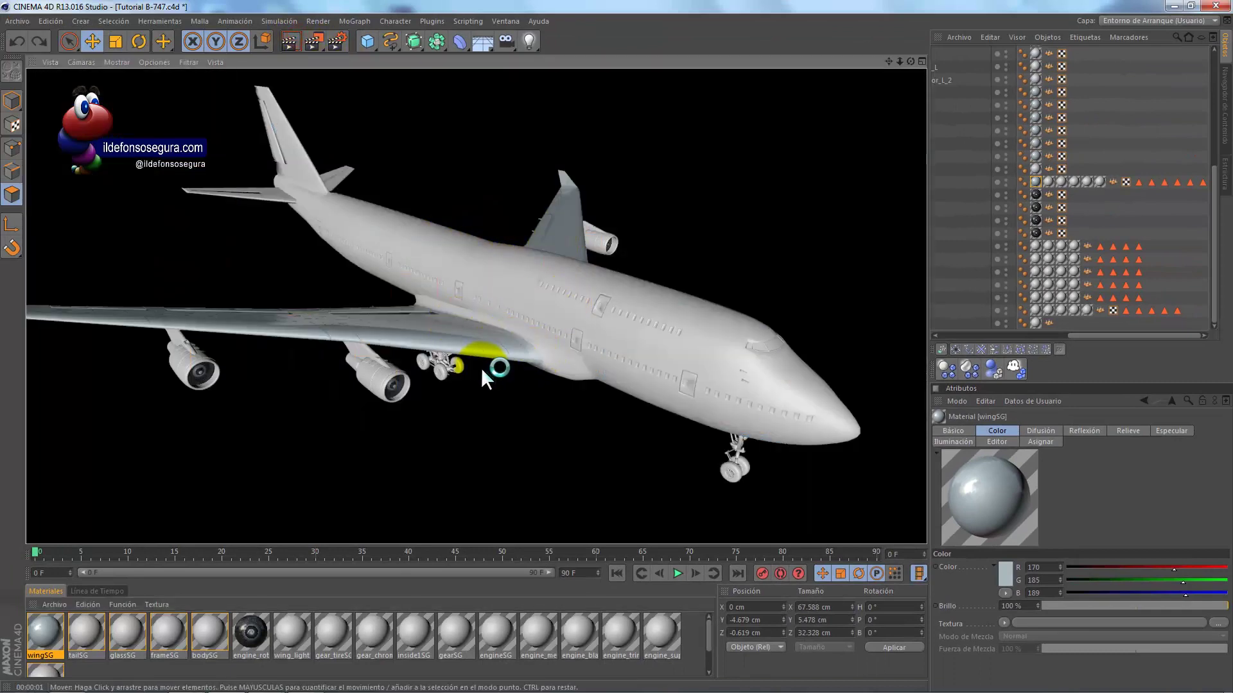
left_click(482, 368)
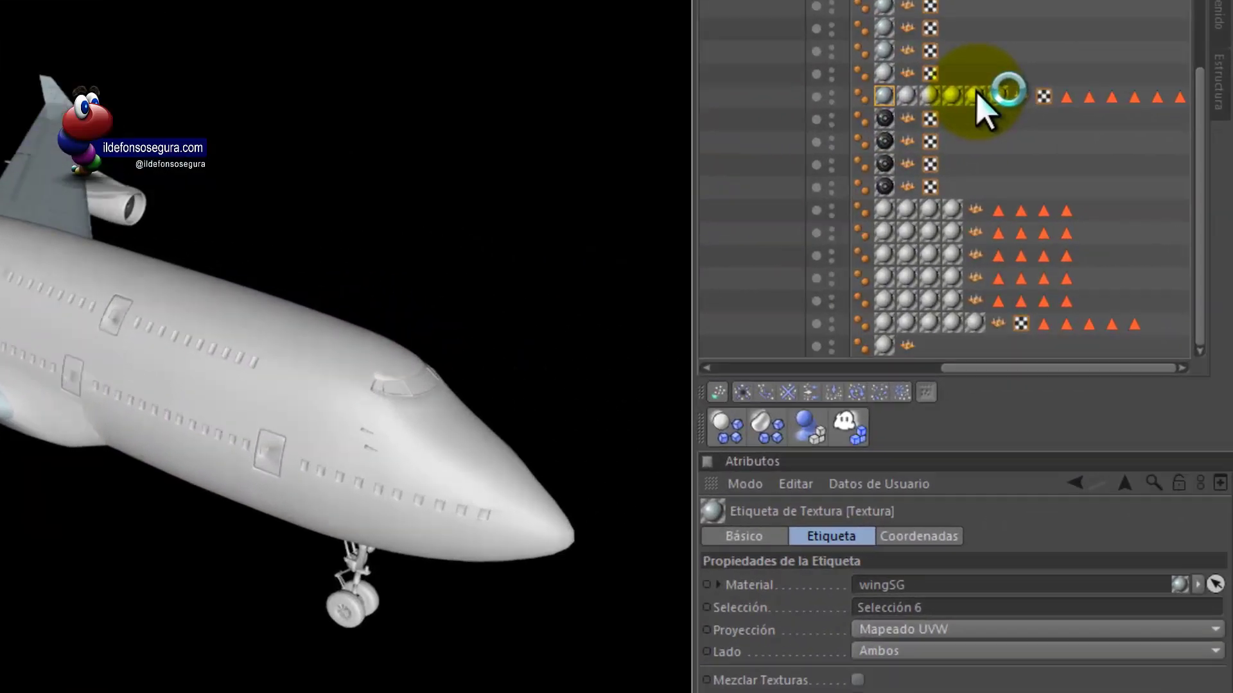
left_click(1087, 183)
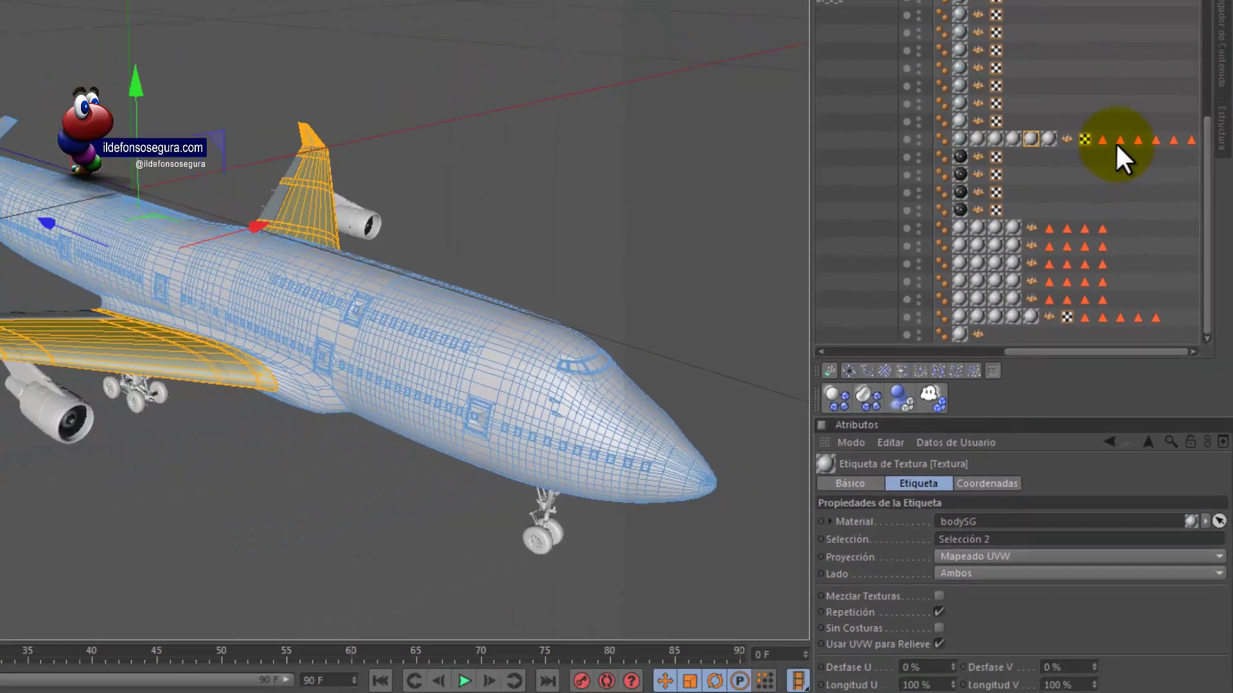
left_click(1150, 183)
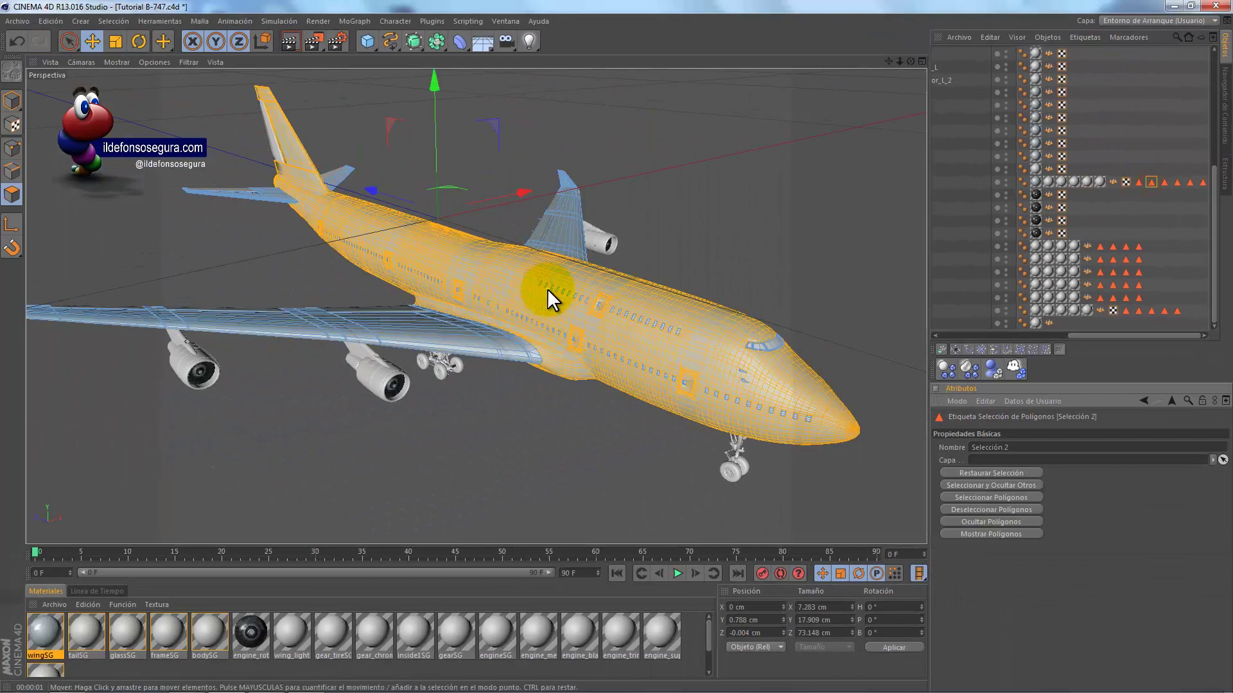
left_click(1082, 182)
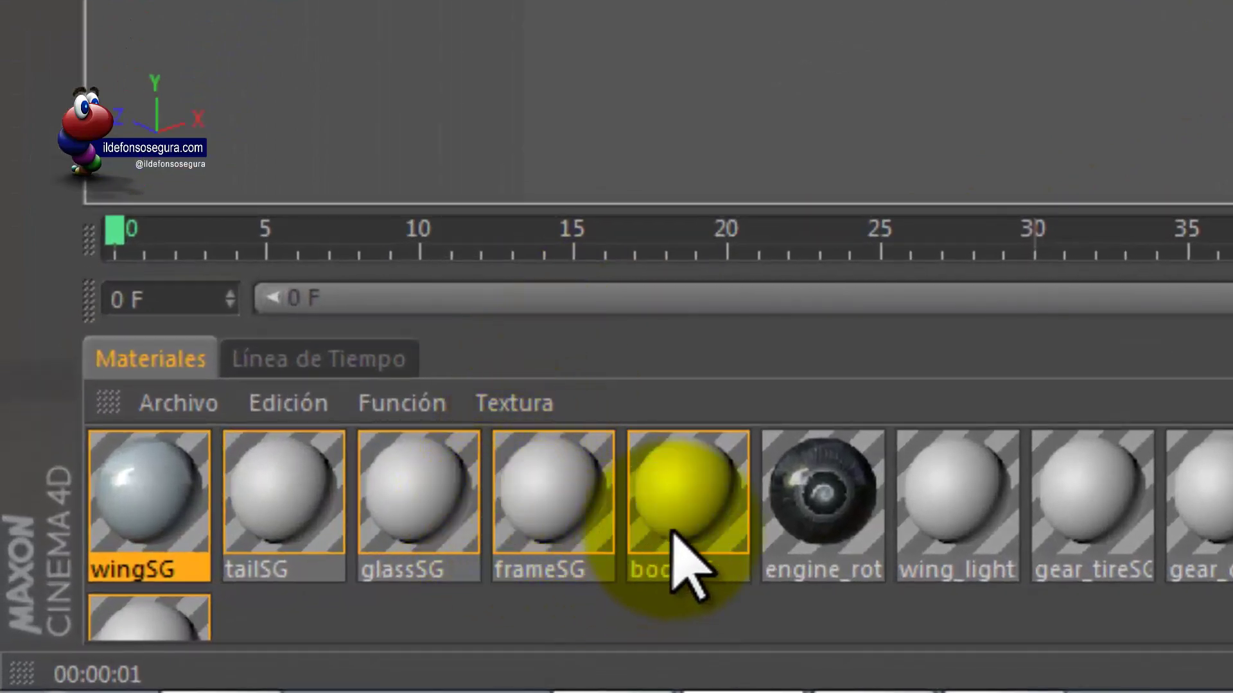
- Paste the copied colour into the bodySG material's Color channel
left_click(421, 589)
double_click(670, 528)
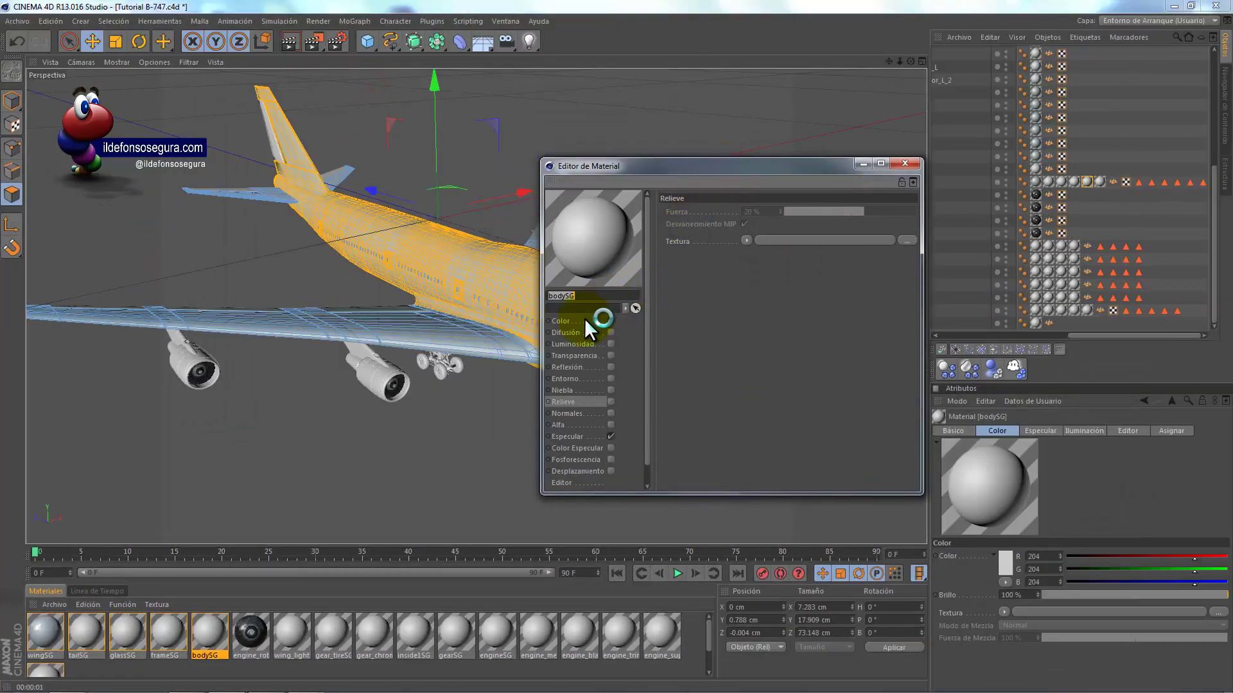
left_click(586, 321)
right_click(700, 214)
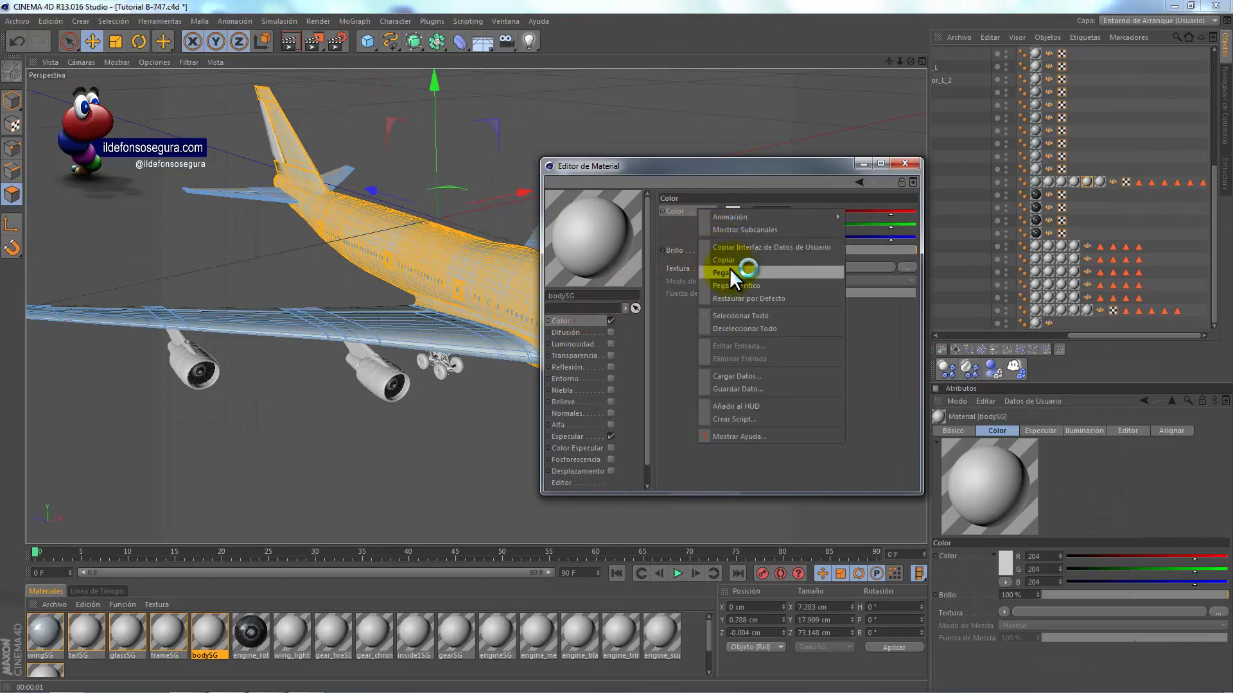
left_click(729, 268)
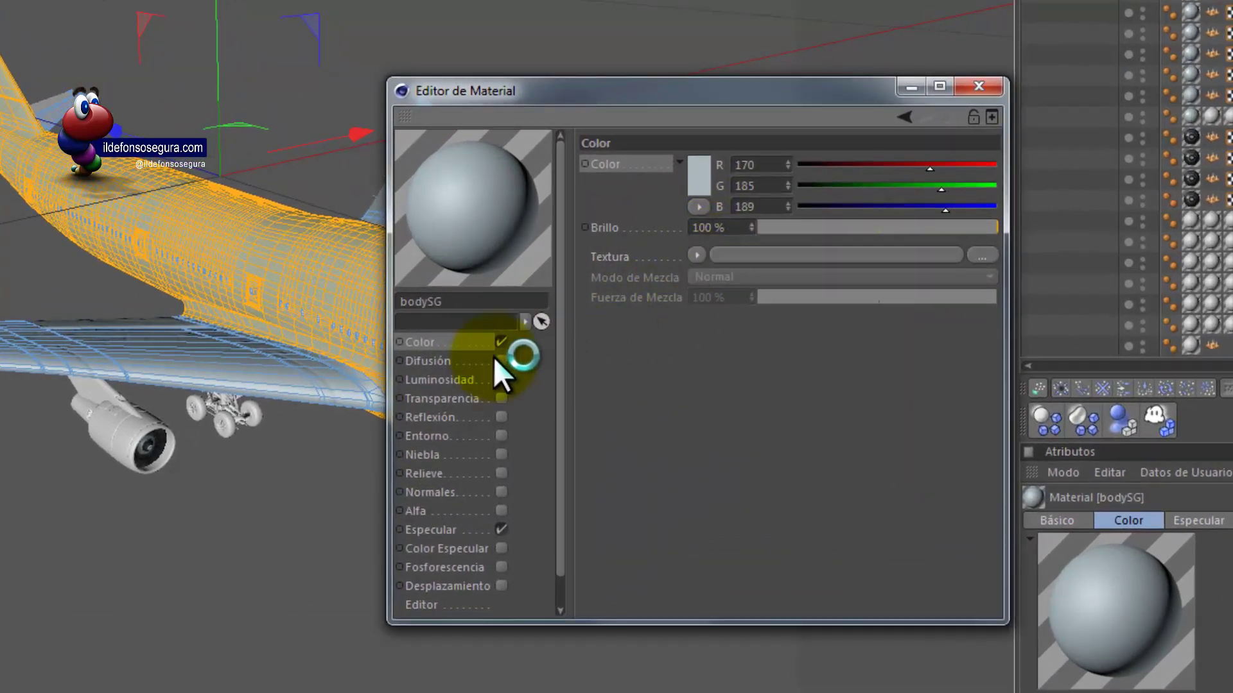
- Enable bodySG's Difusión with the body-diff image, uncopied, at 35% mix strength
left_click(596, 334)
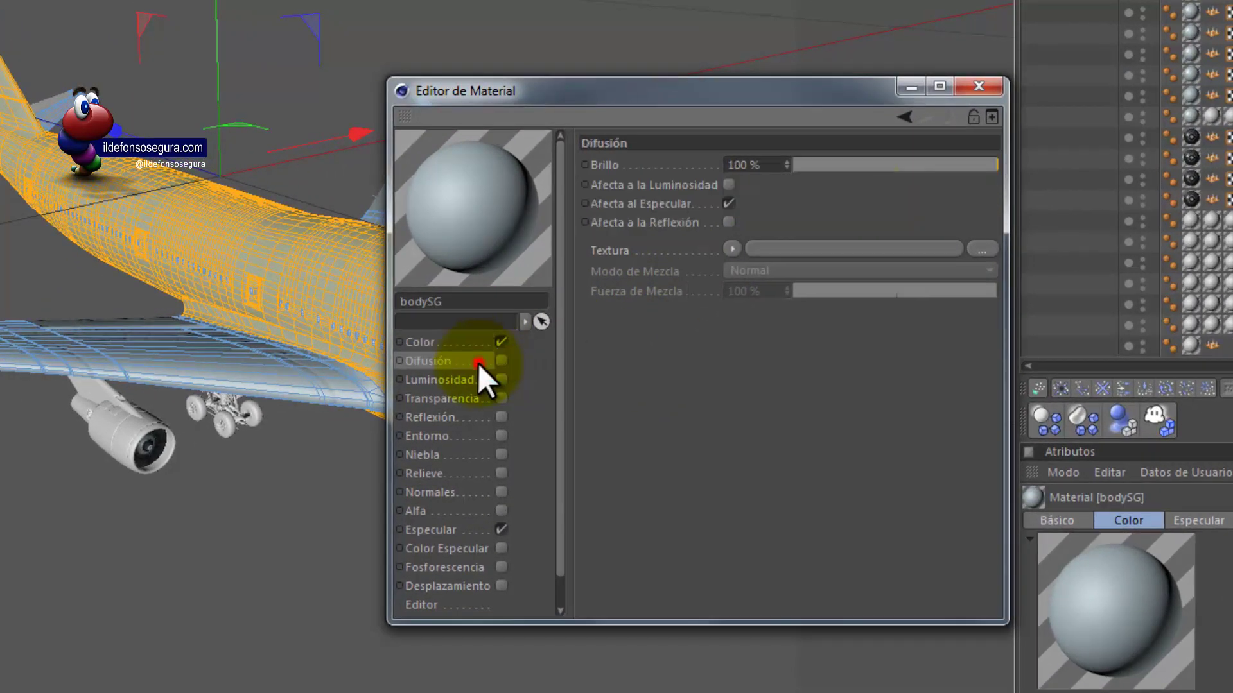
left_click(502, 361)
left_click(764, 245)
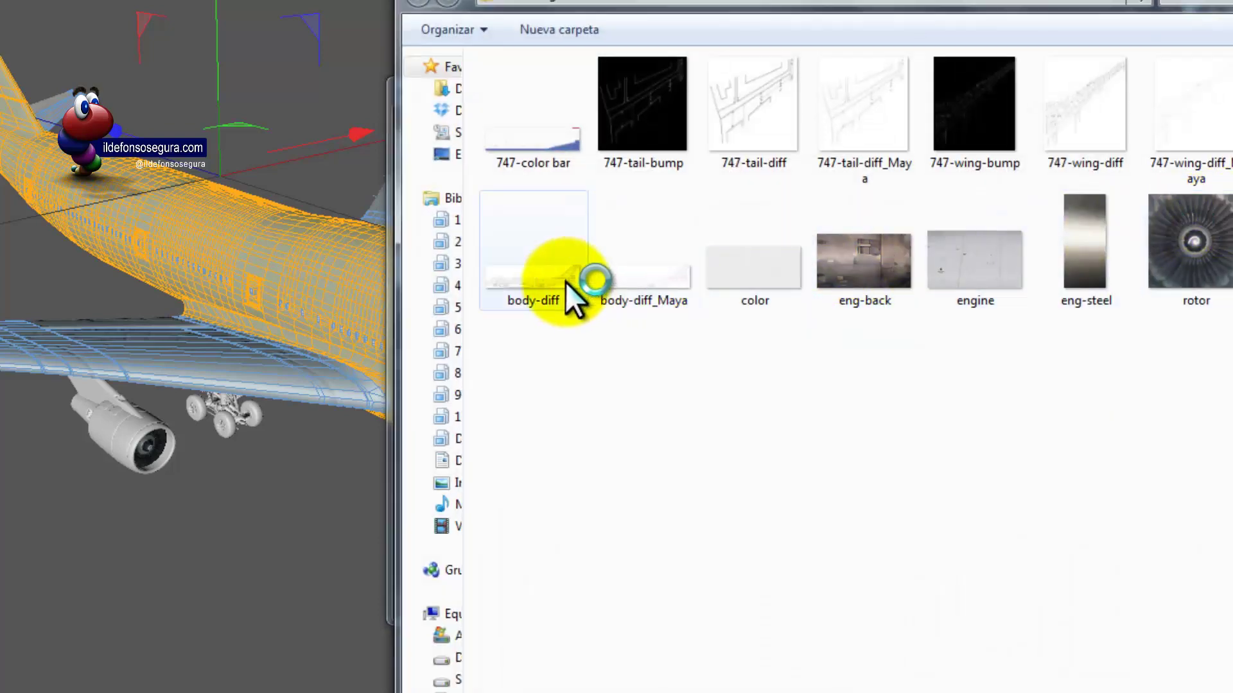
left_click(565, 283)
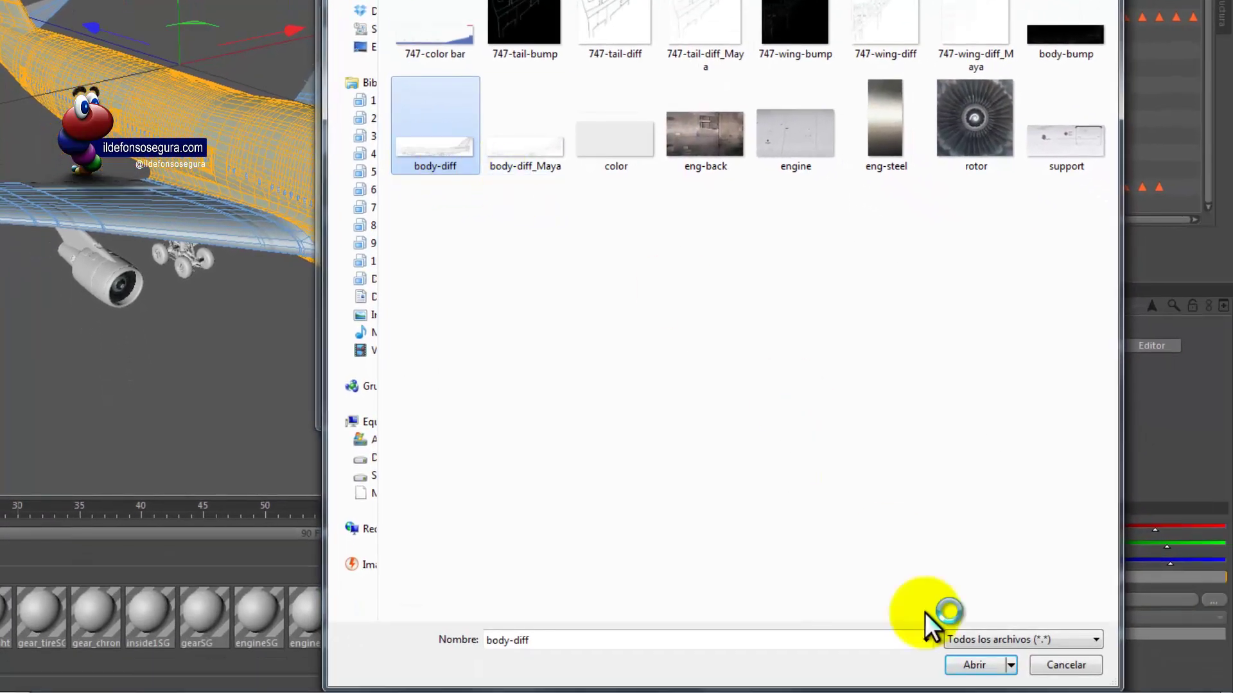
left_click(973, 665)
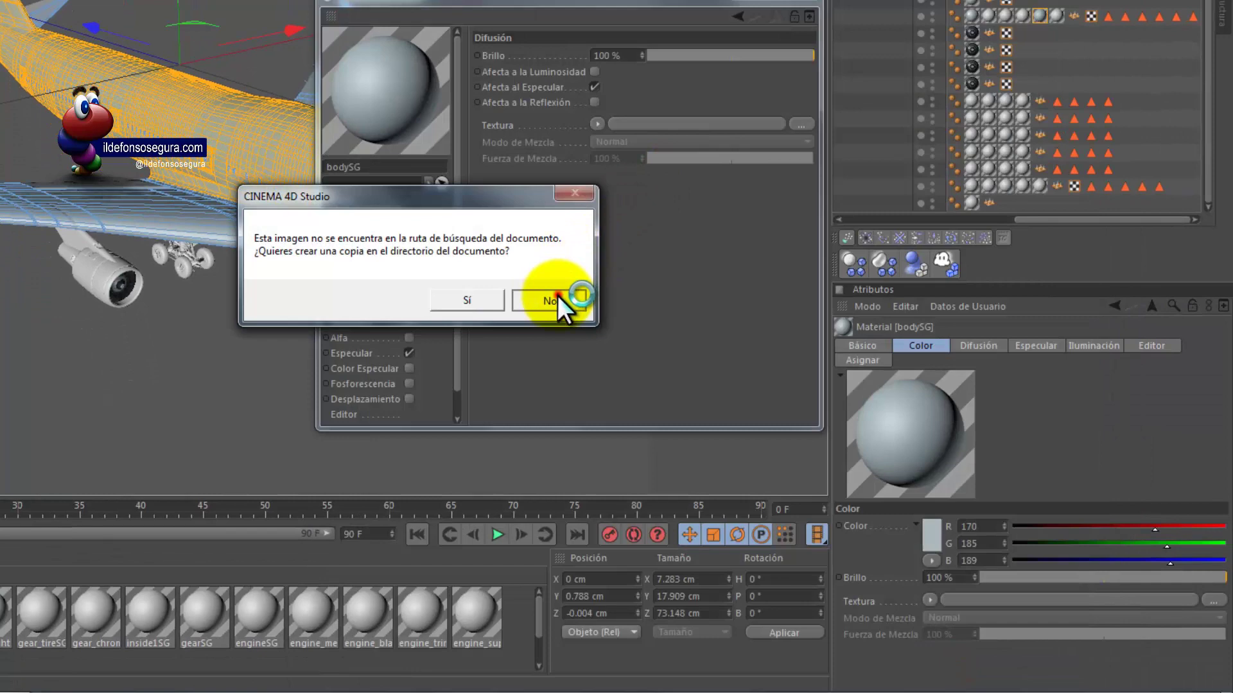
left_click(553, 299)
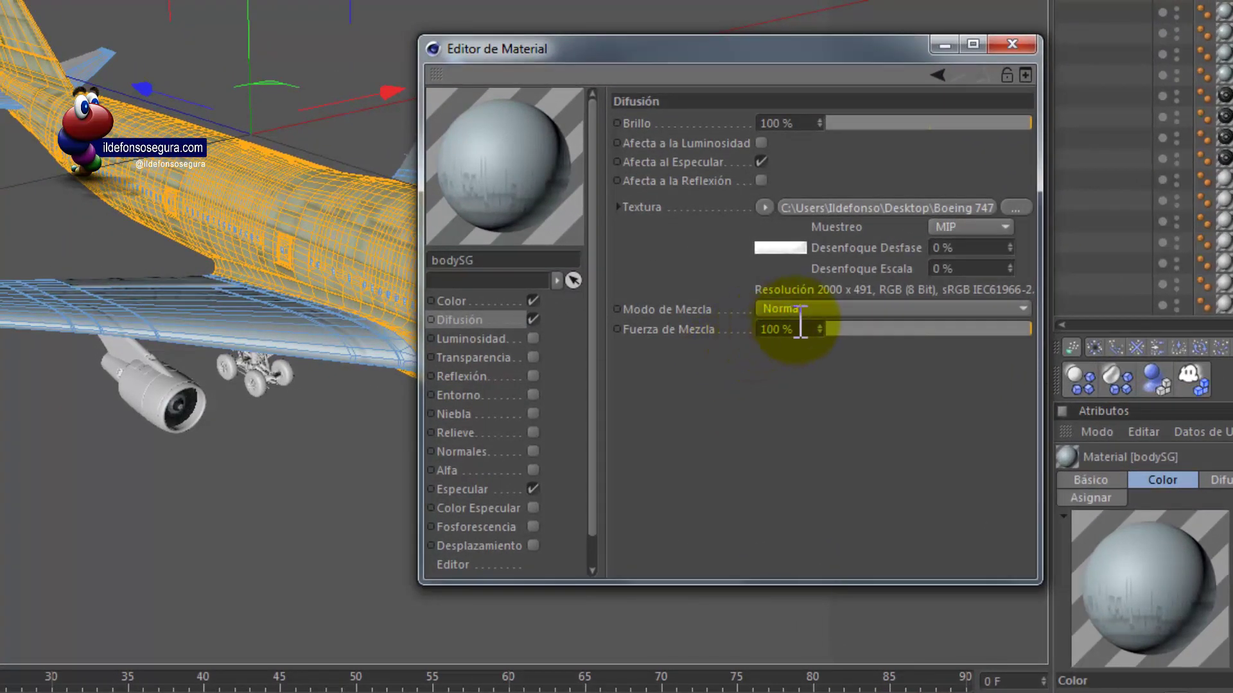
double_click(797, 331)
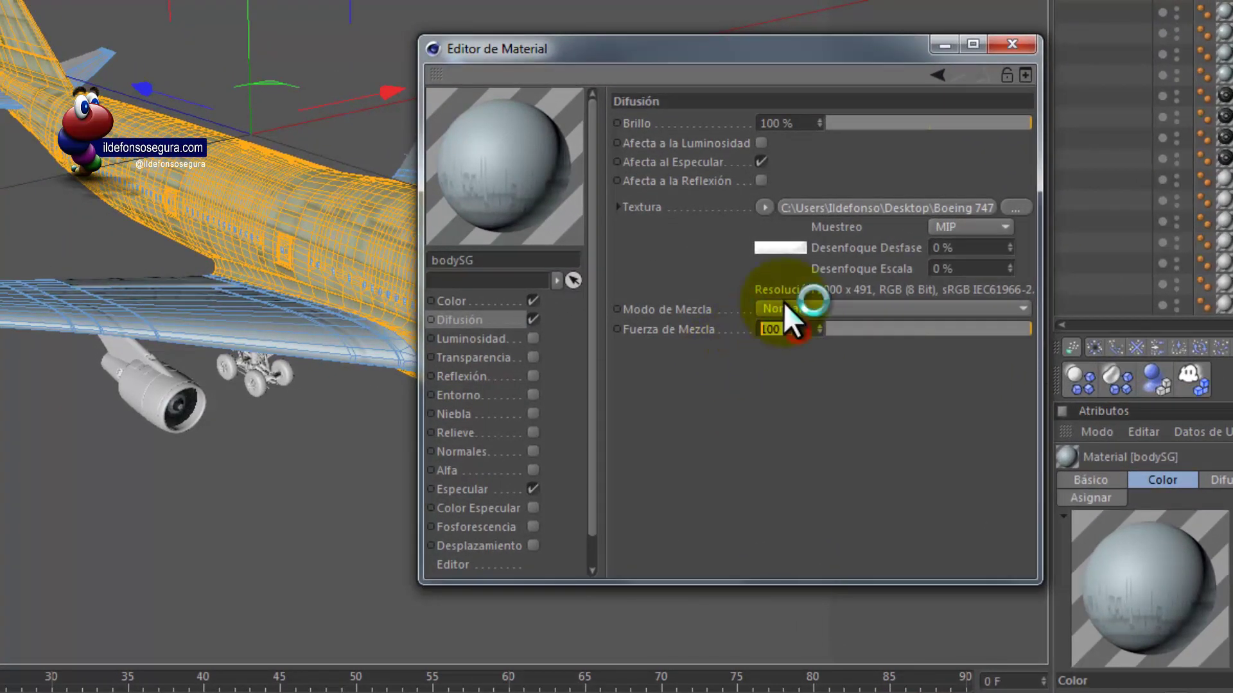
type("35")
key("Return")
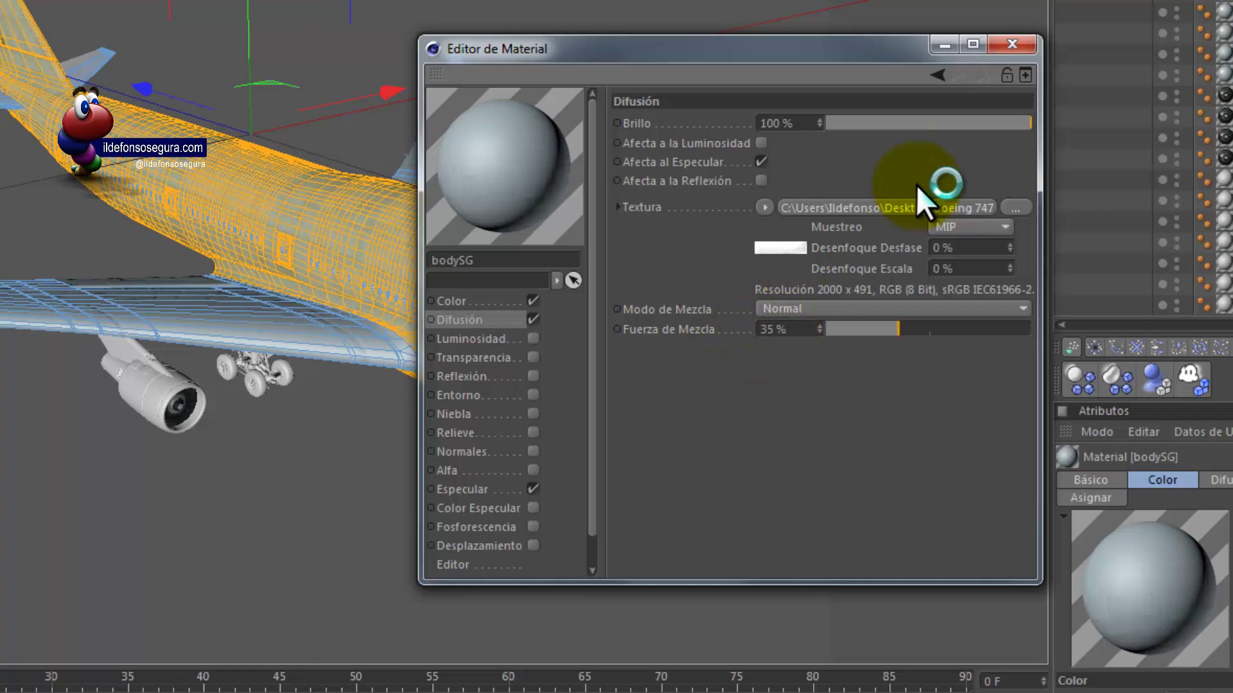
- Enable bodySG reflection with a Fresnel texture, 30% mix and 15% brightness
left_click(500, 377)
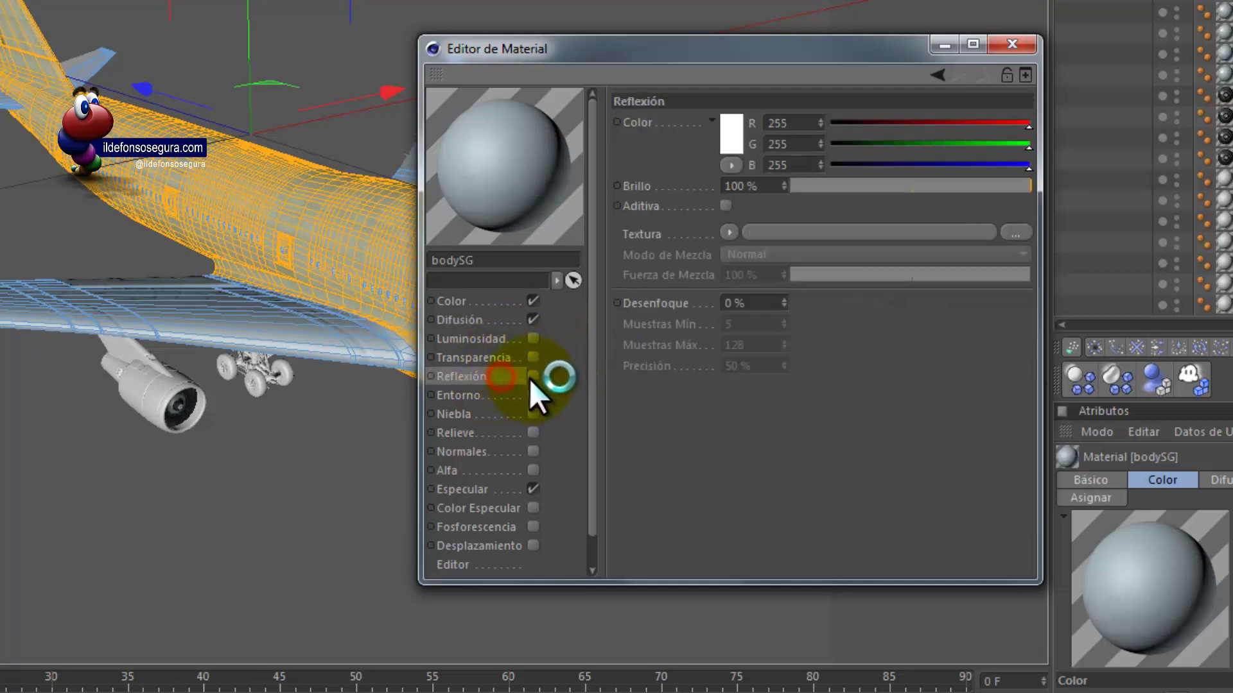
left_click(728, 233)
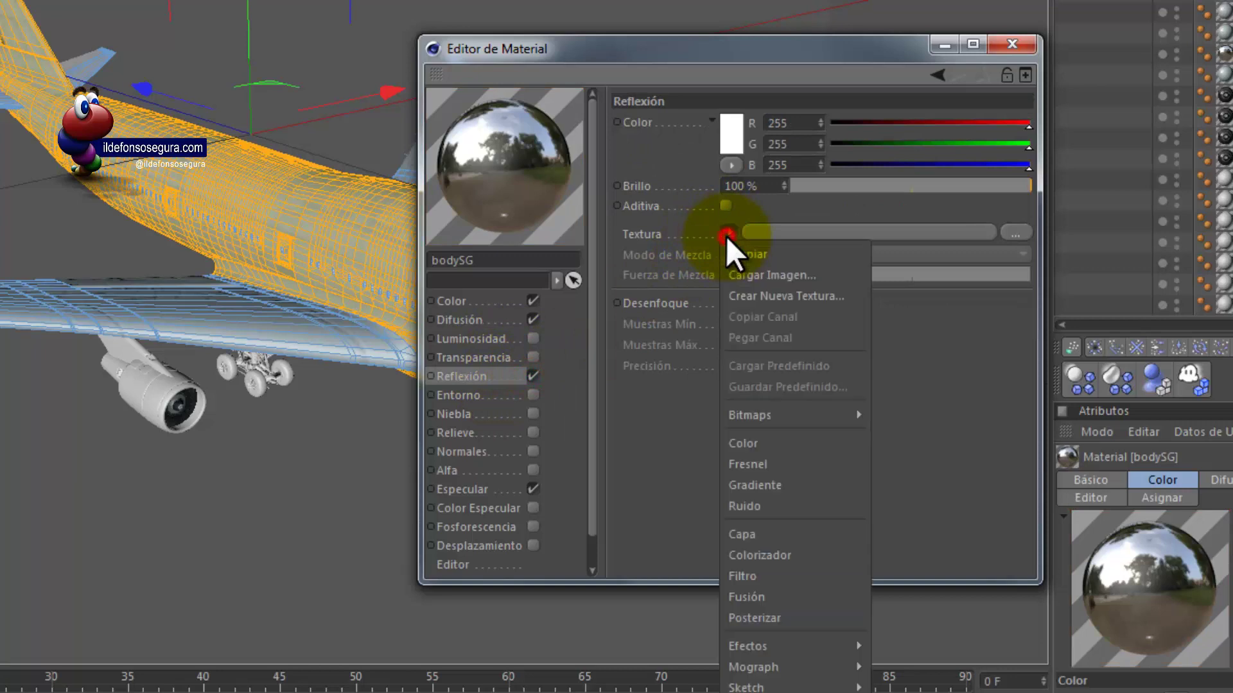
left_click(762, 464)
left_click(769, 336)
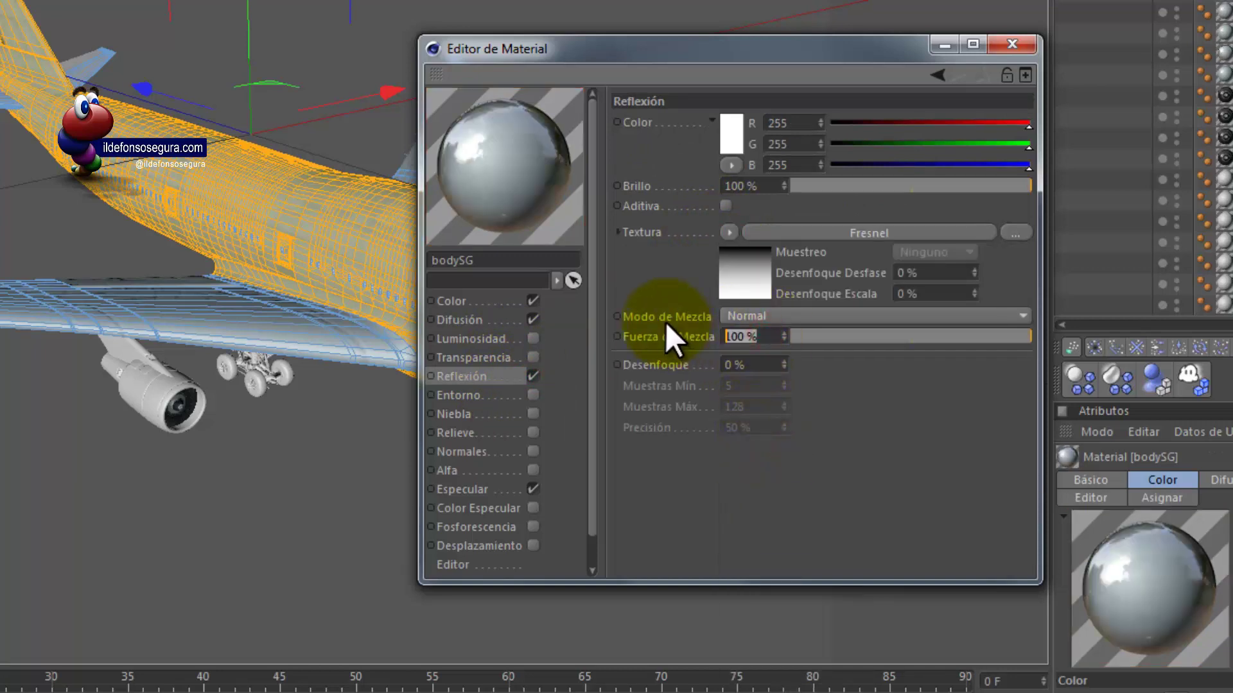
type("30")
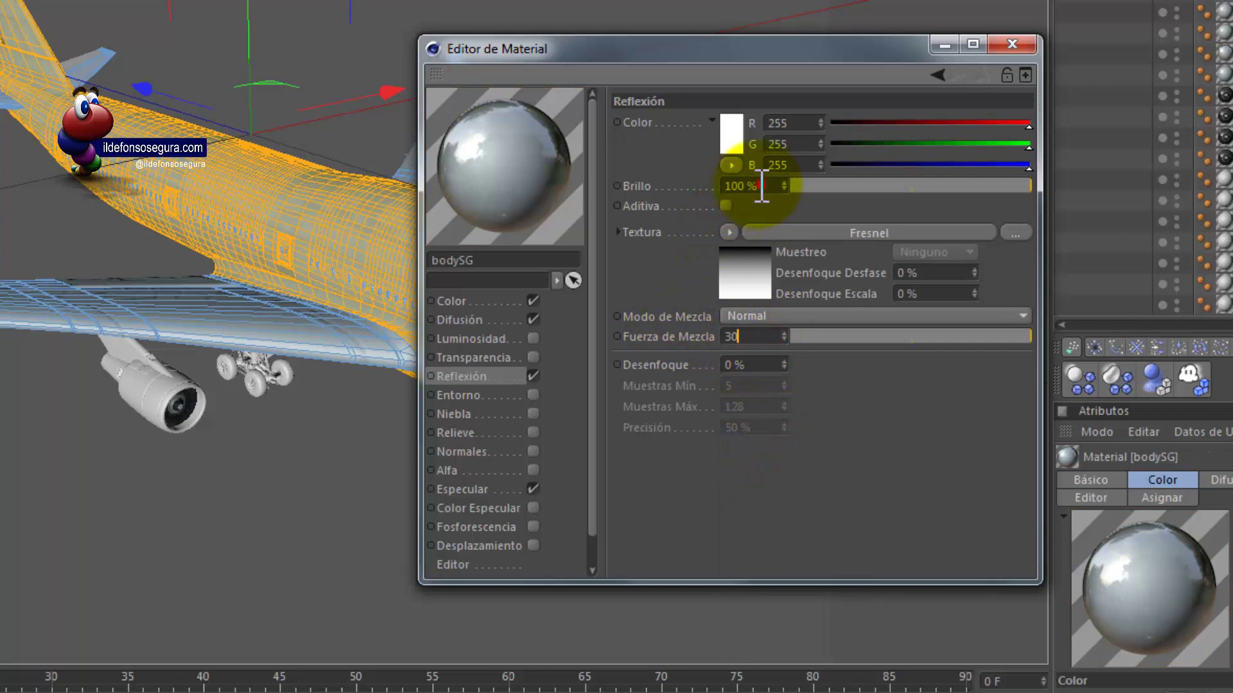
left_click(747, 185)
type("15")
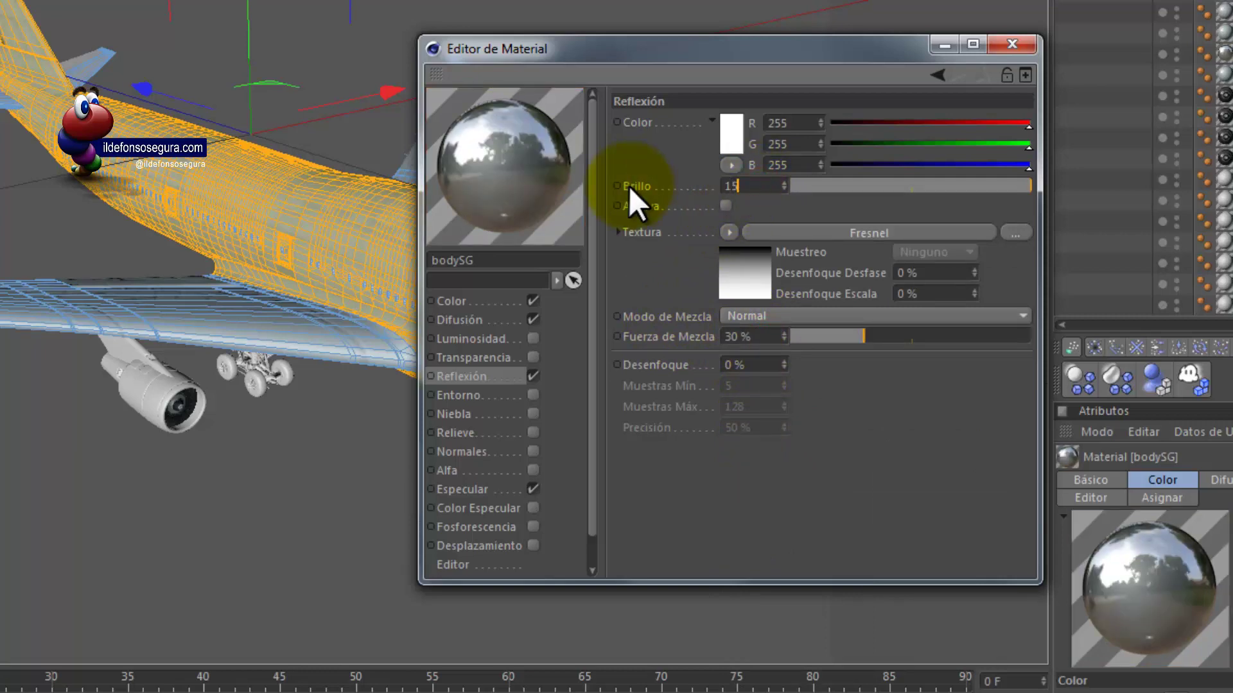
- Enable Relieve with the body-bump image at -10% strength, then close the editor
left_click(472, 432)
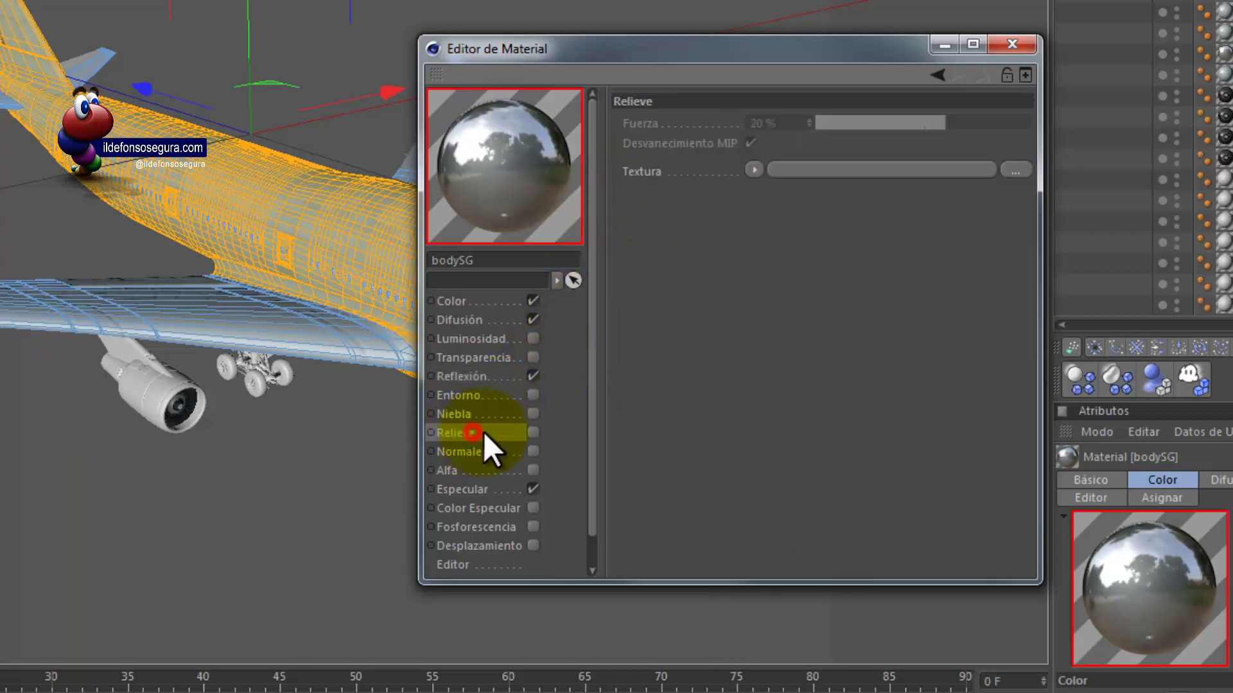
left_click(533, 432)
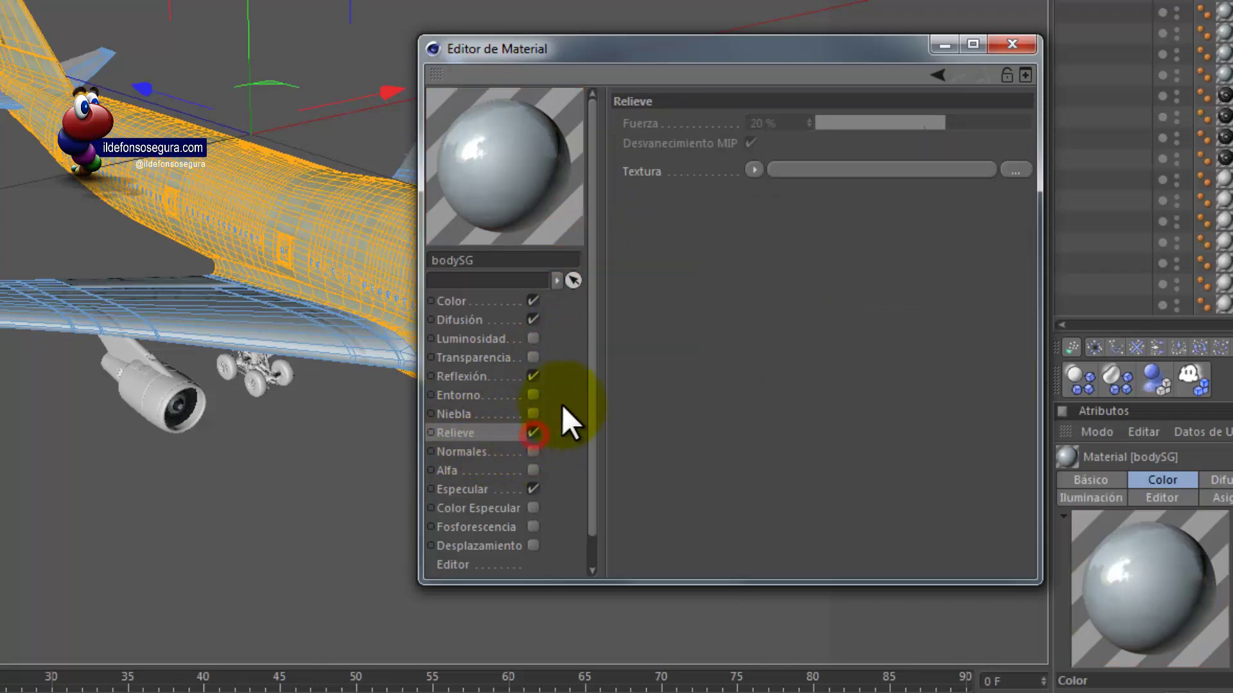
left_click(751, 168)
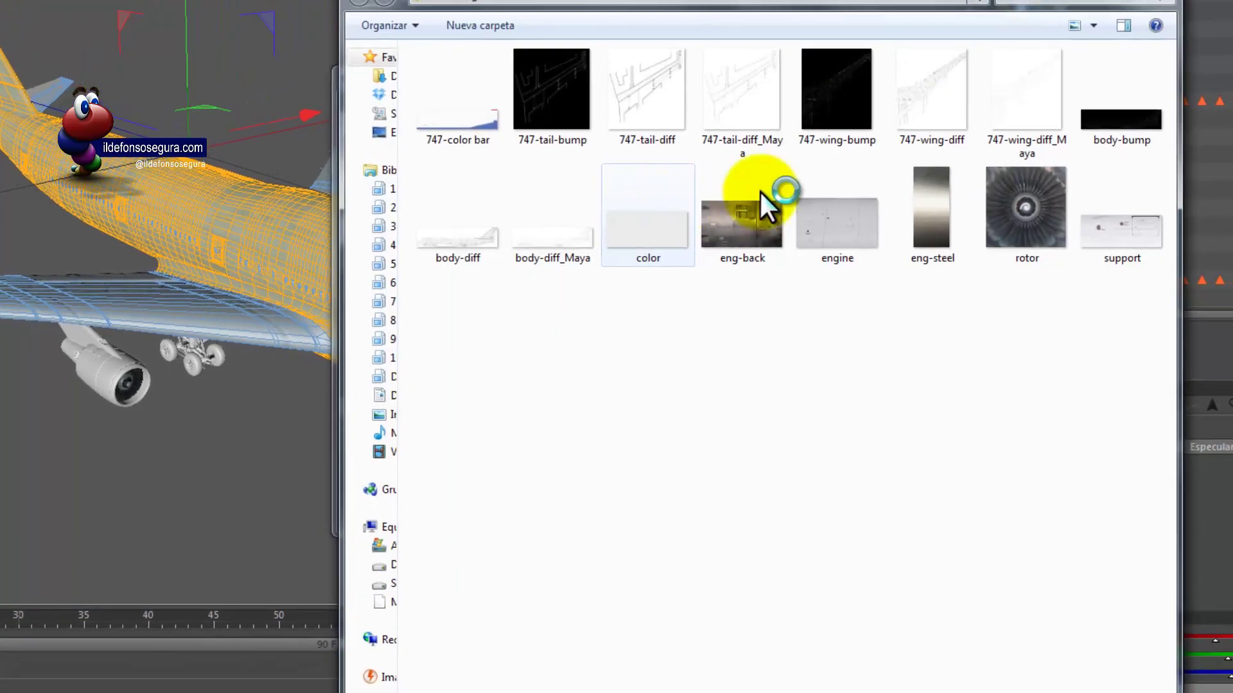
left_click(1113, 128)
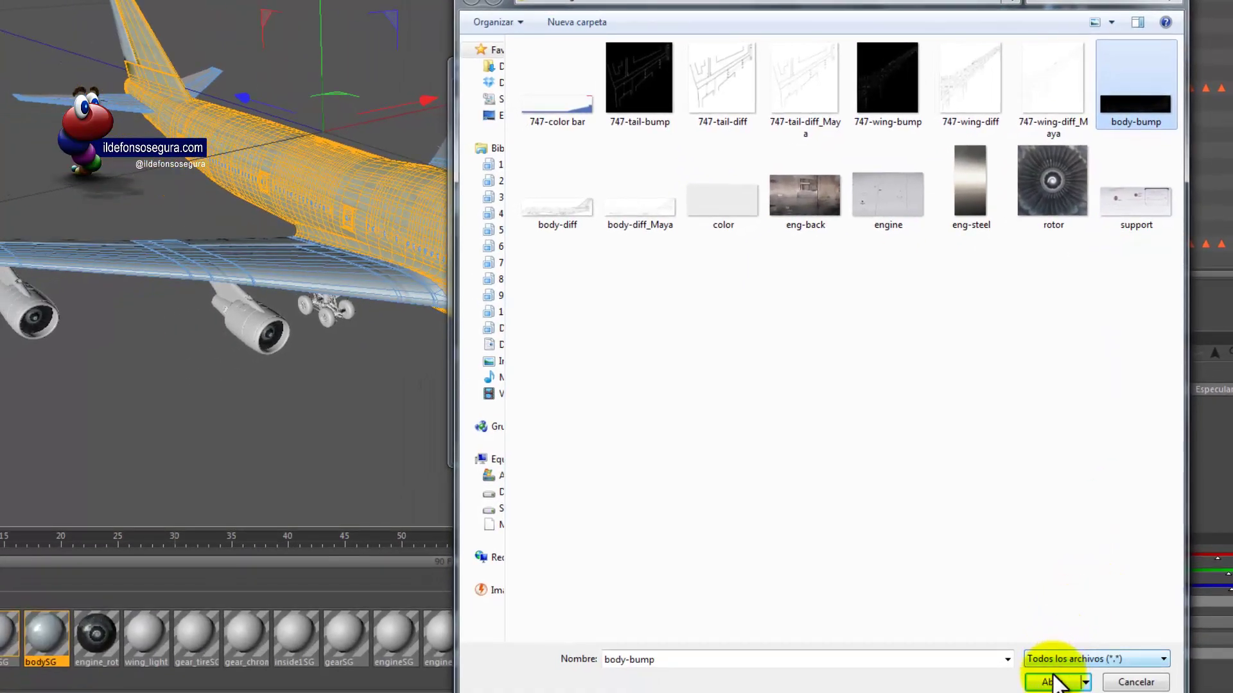
left_click(1052, 682)
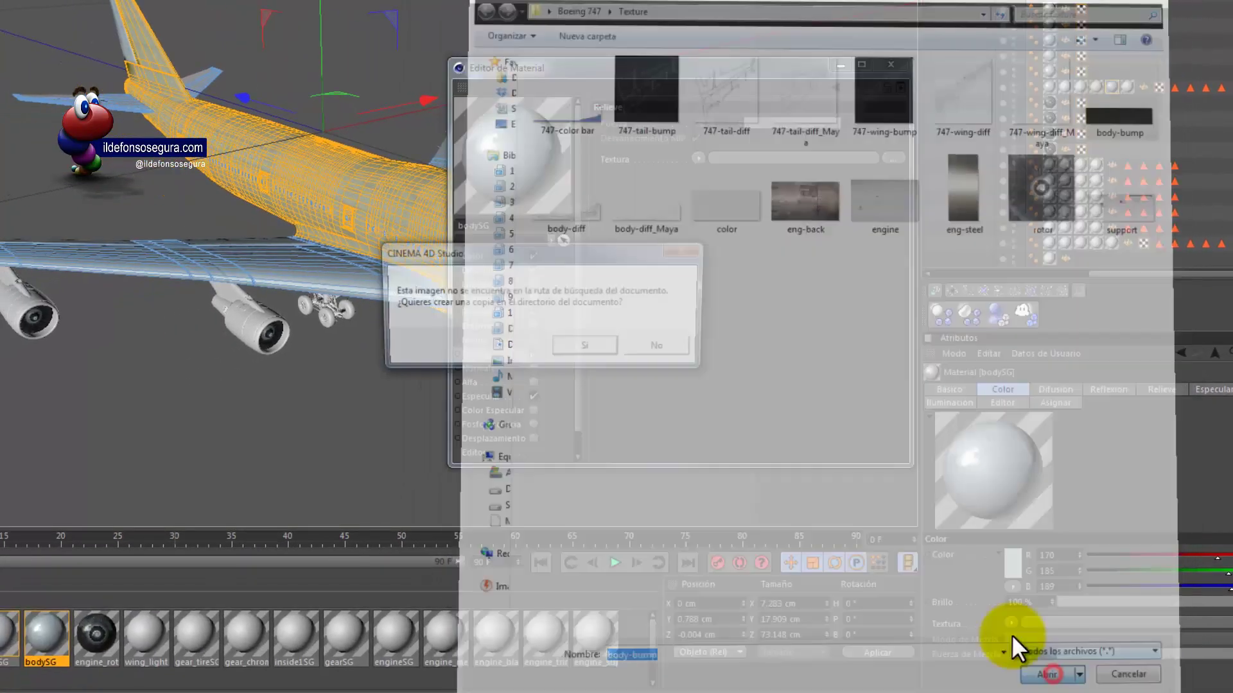
left_click(656, 349)
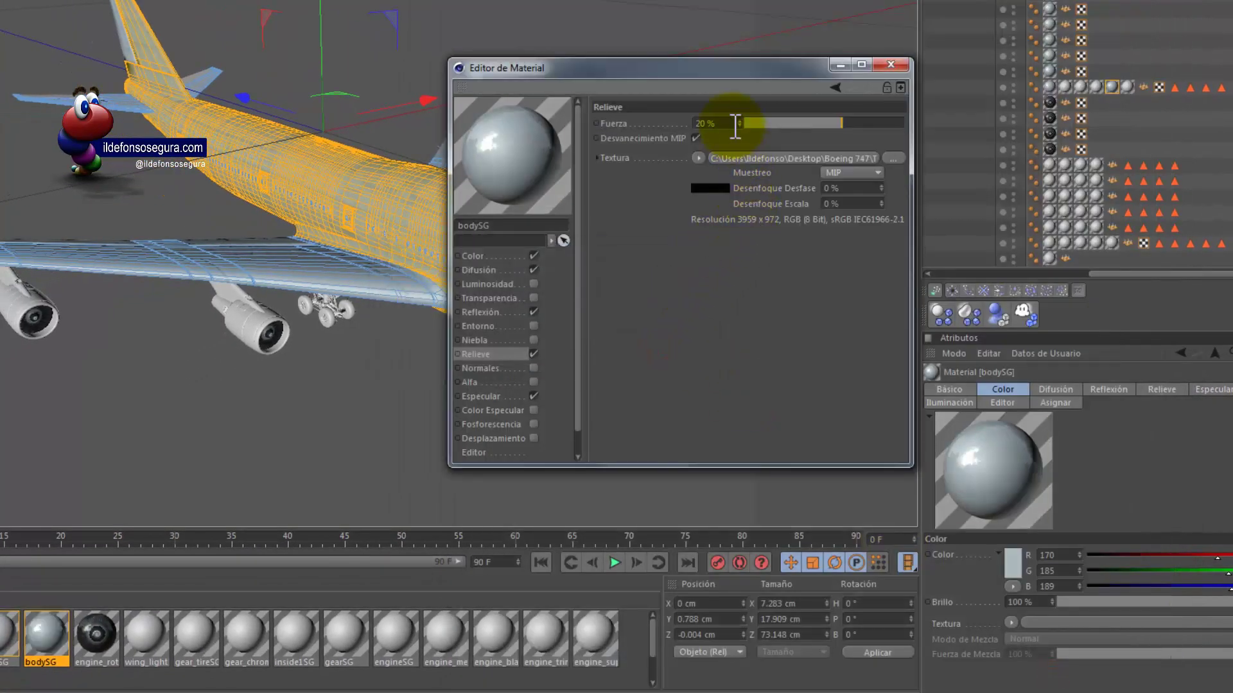
type("-10")
key("Return")
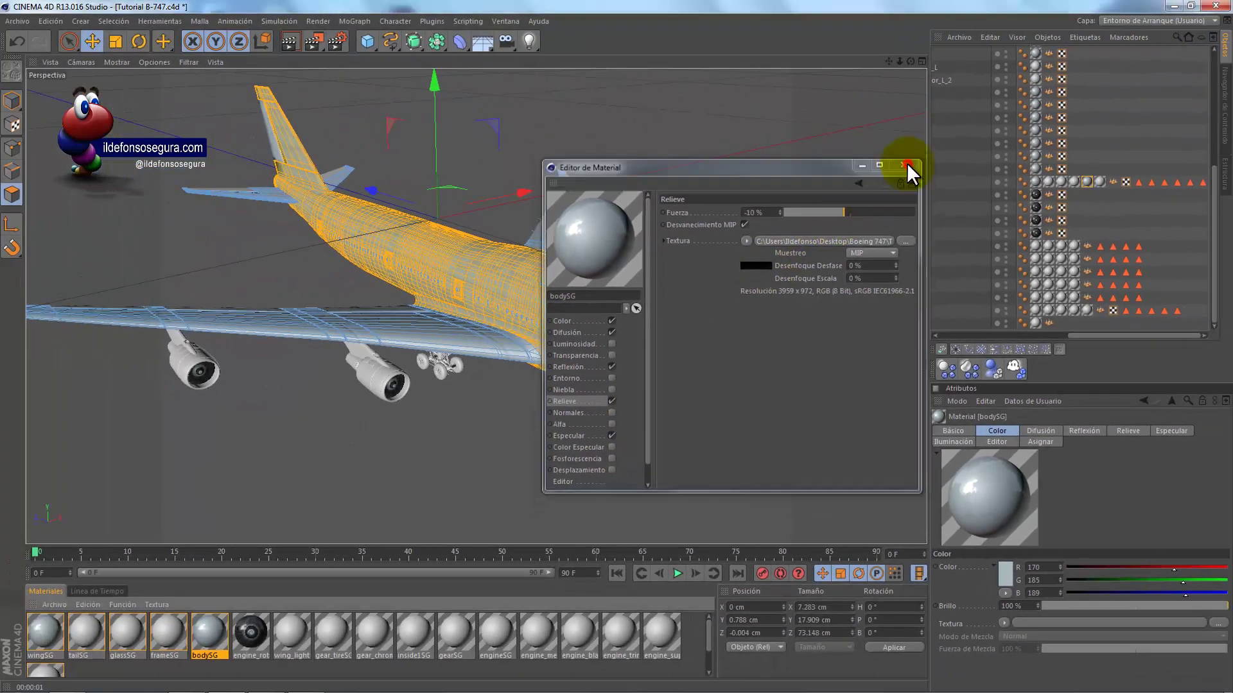
left_click(905, 164)
- Render a preview, then group every airplane object under a null renamed avion
left_click(288, 42)
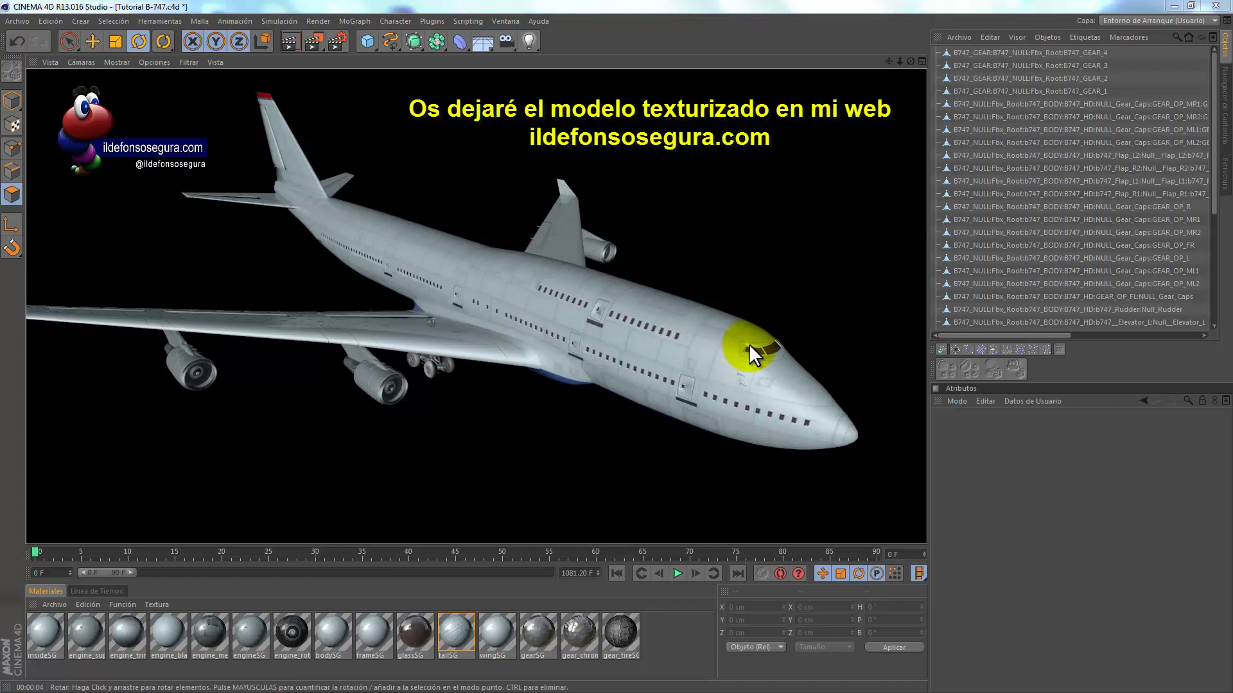
left_click(1053, 53)
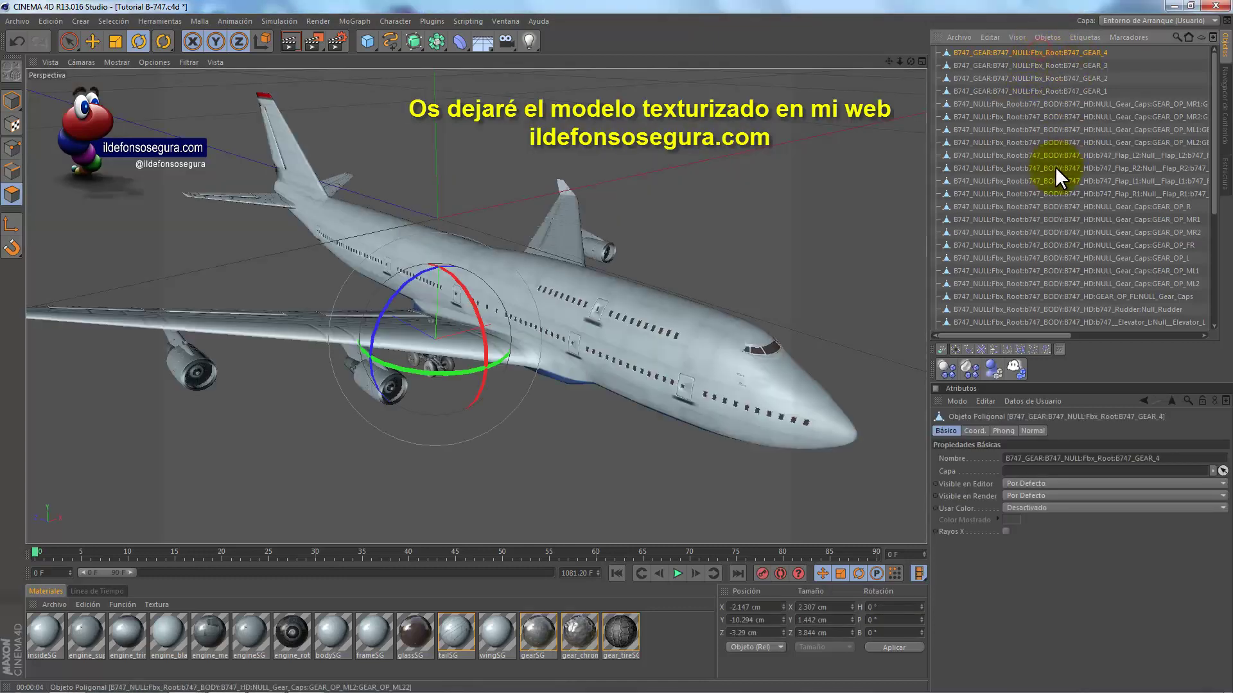
scroll(1058, 211, "down", 5)
key("ctrl+a")
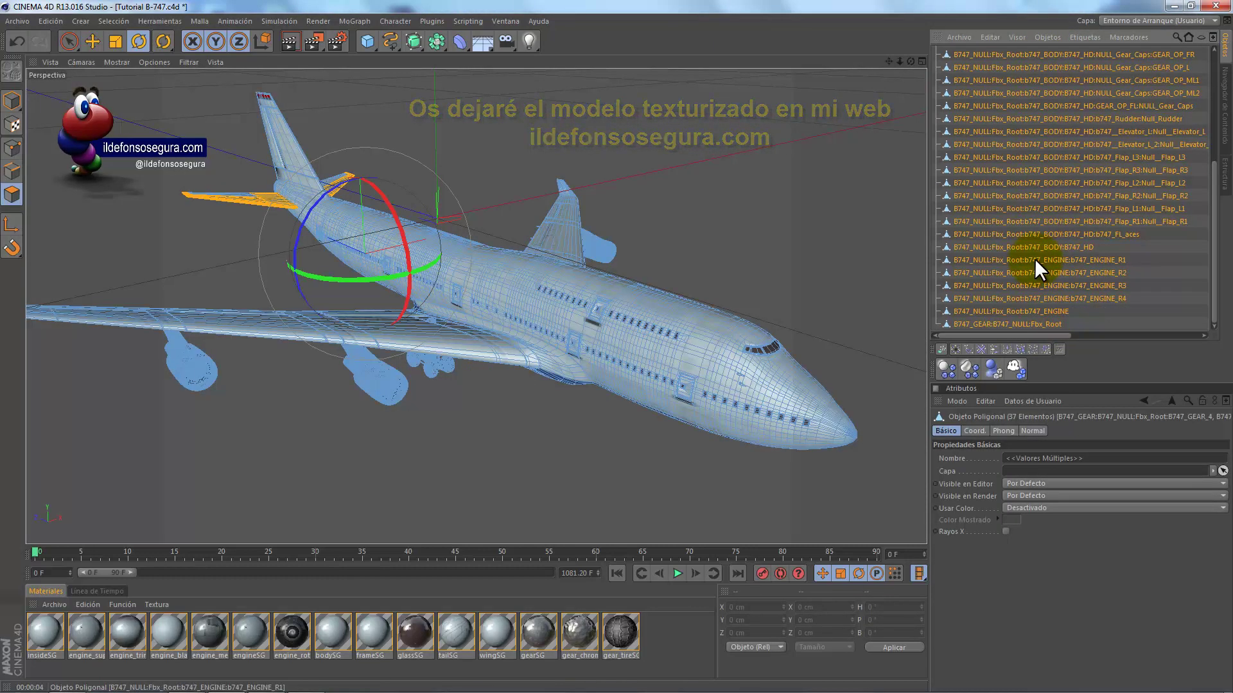
key("alt+g")
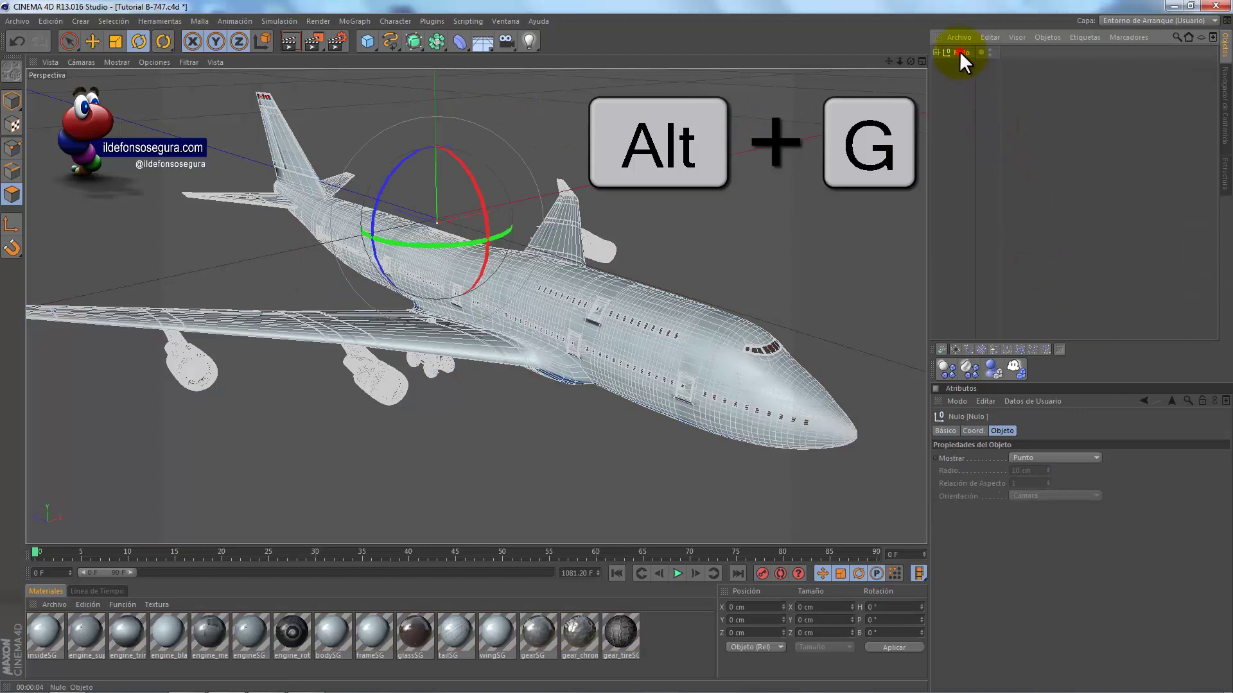
double_click(962, 53)
type("avion")
key("Return")
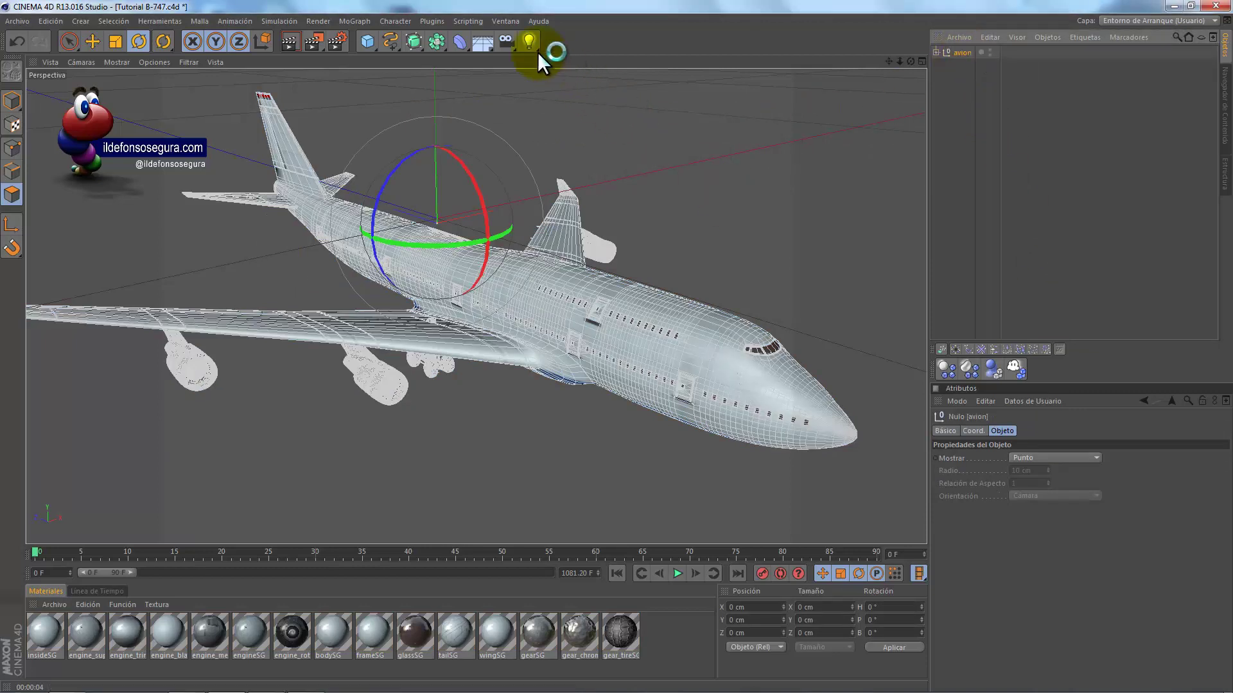
- Add a light, move it beside the airplane's left wing, and make it an Área light
left_click_drag(531, 39, 583, 56)
left_click(583, 56)
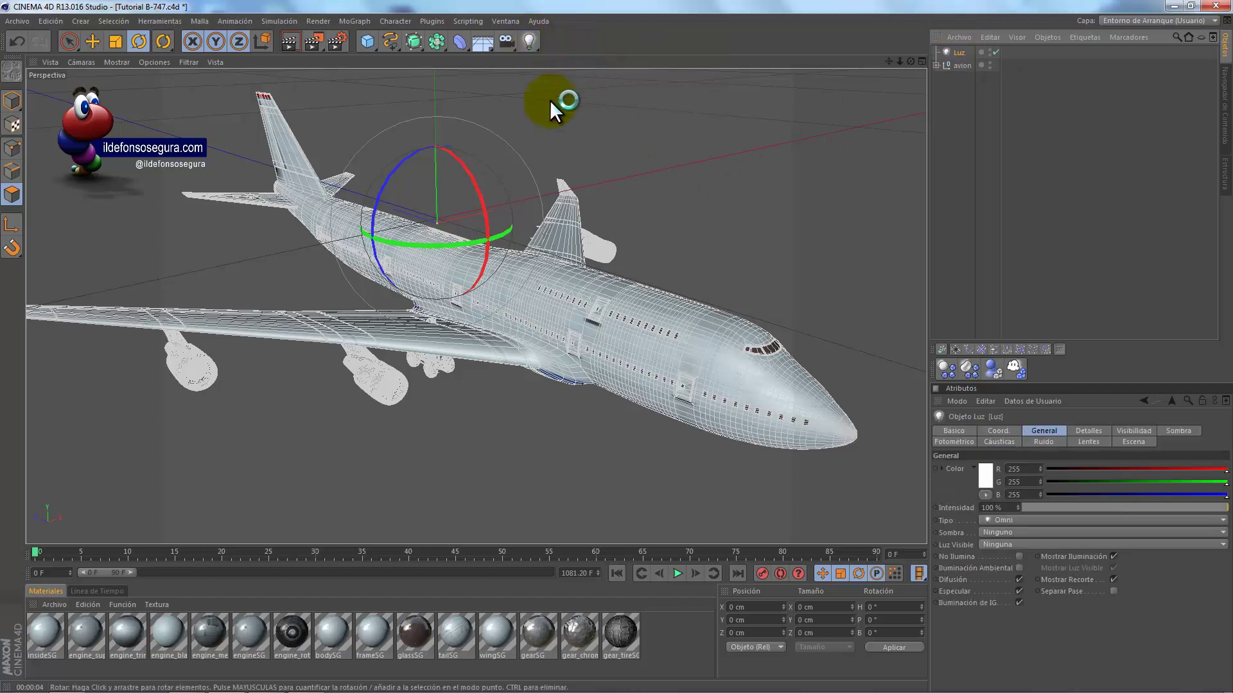
left_click(93, 41)
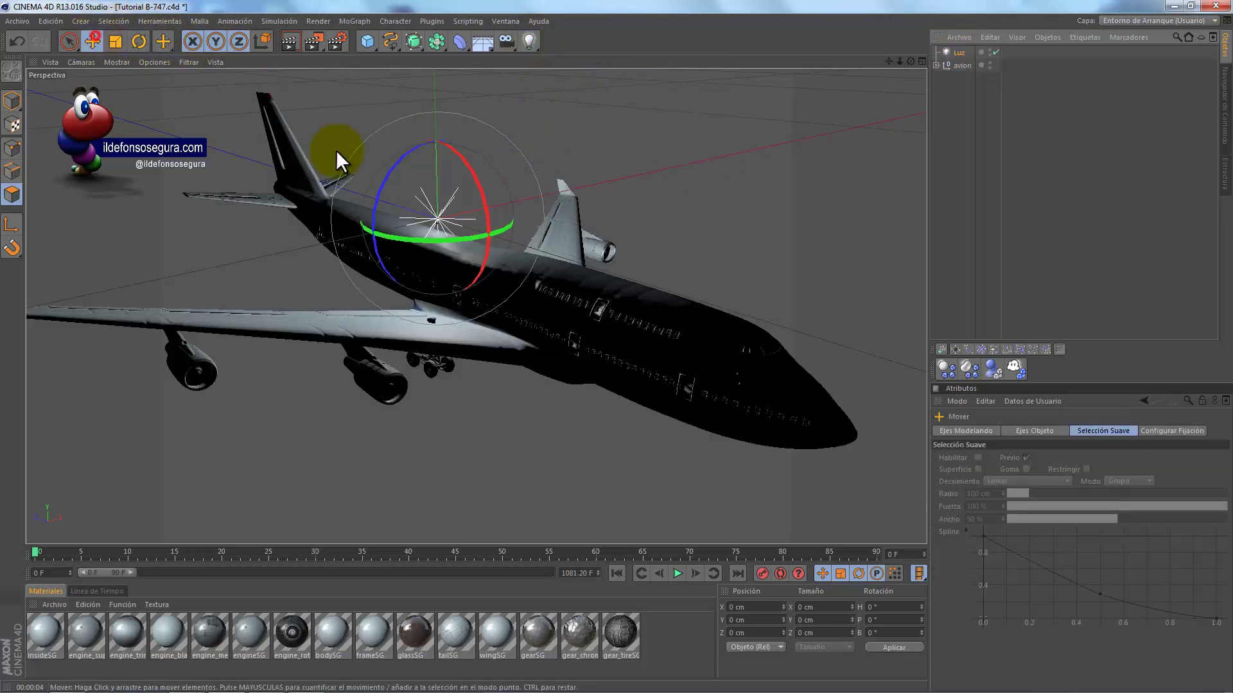
mouse_move(485, 207)
left_mouse_down()
mouse_move(229, 244)
mouse_move(267, 276)
left_mouse_up()
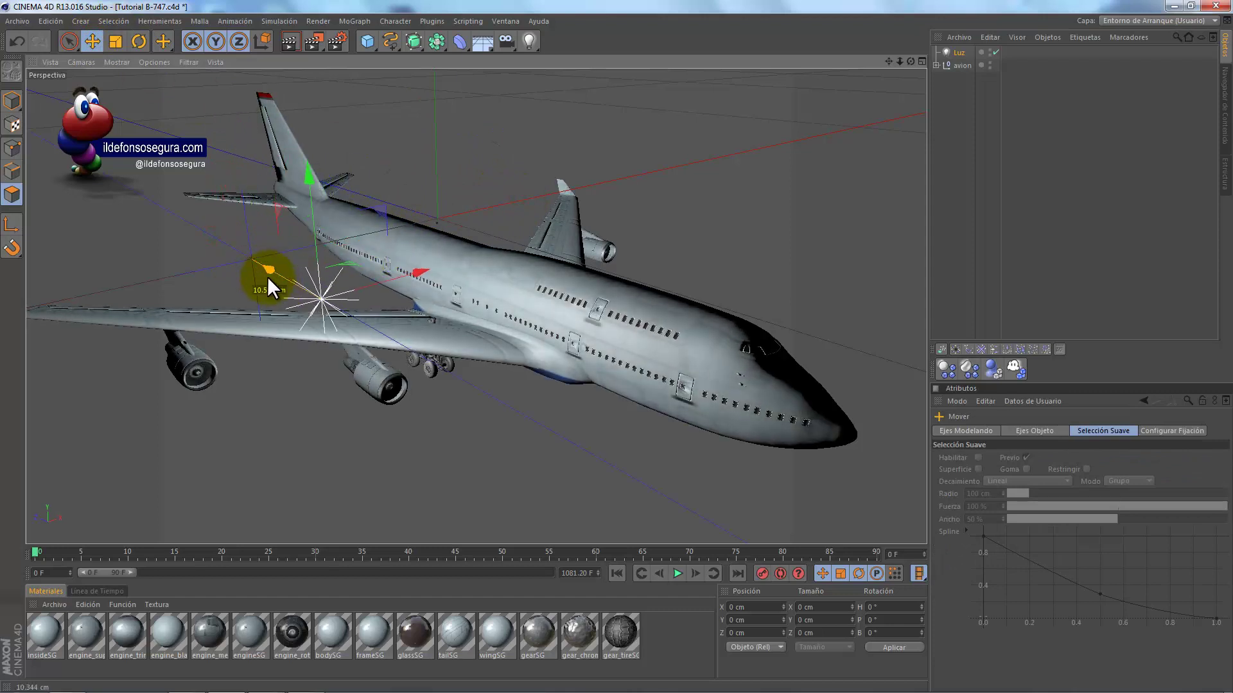
left_click_drag(392, 282, 375, 288)
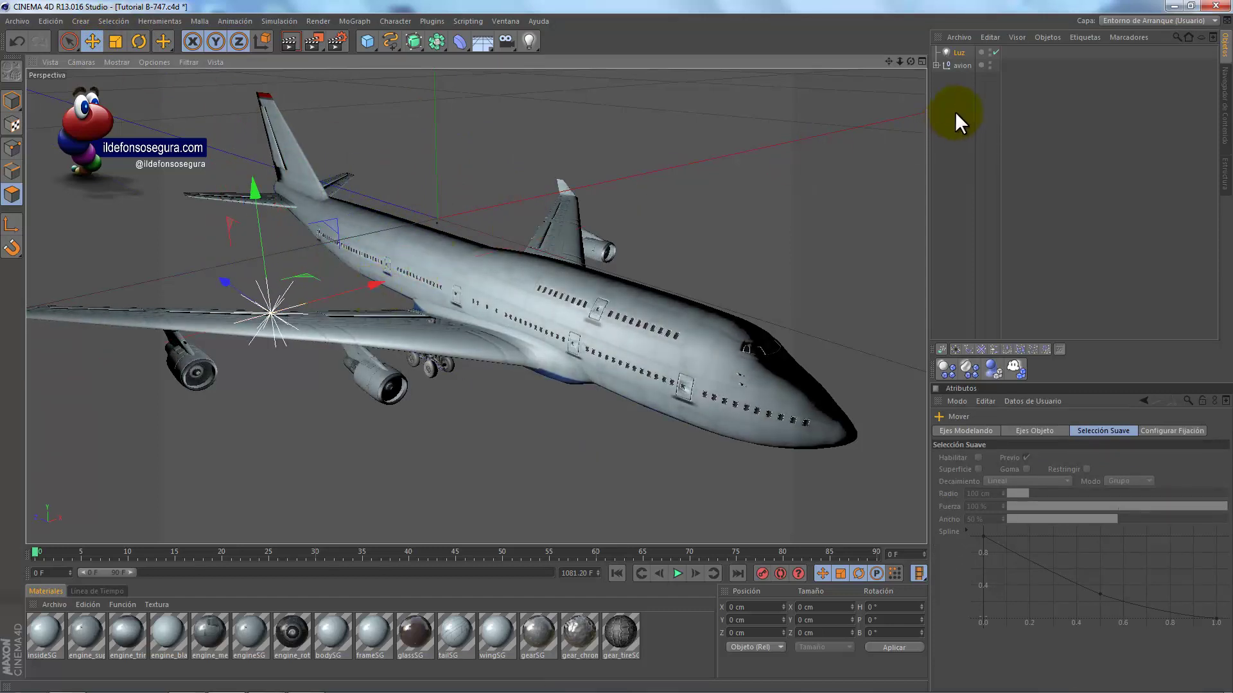
left_click(956, 52)
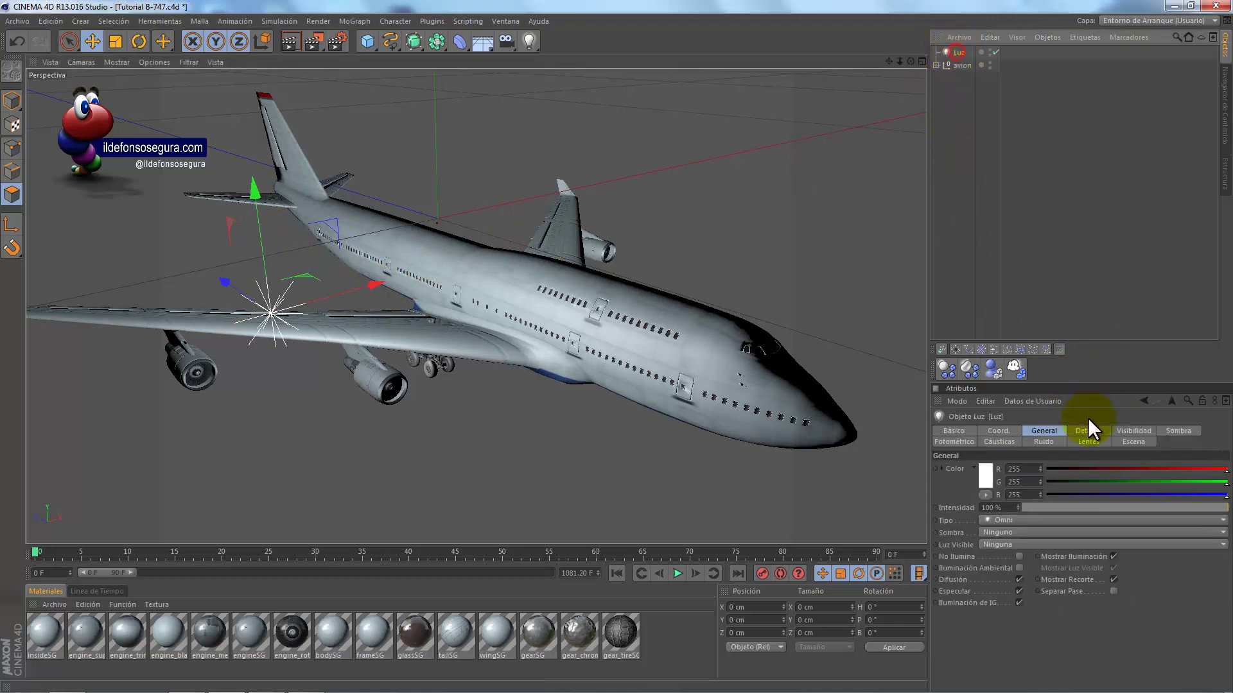
left_click(1023, 520)
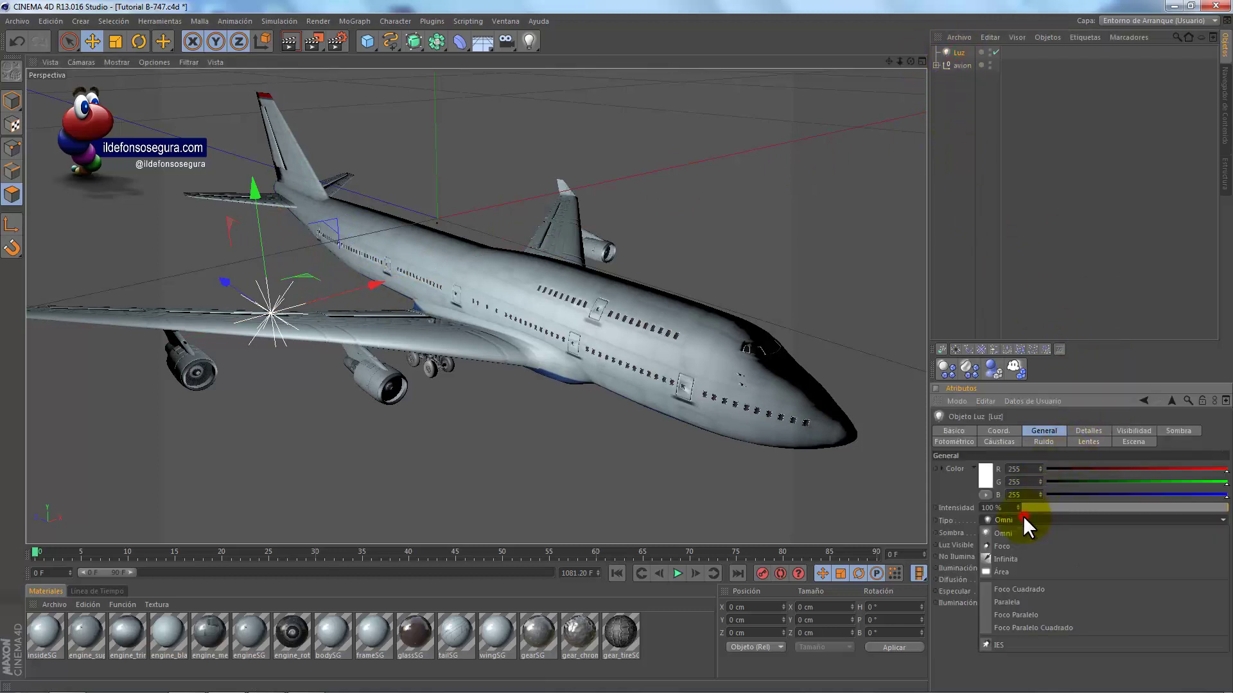
left_click(1017, 565)
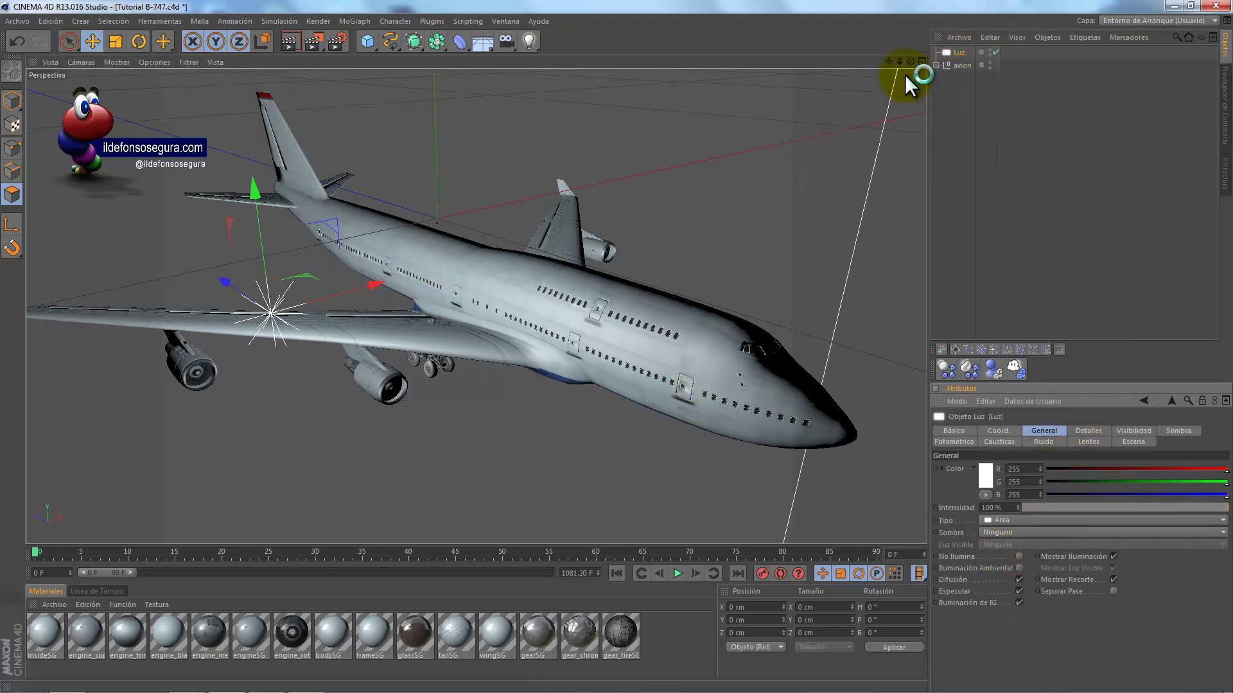
left_click(503, 35)
- Add a Cámara to the scene and orbit out to see its frustum
left_click(541, 48)
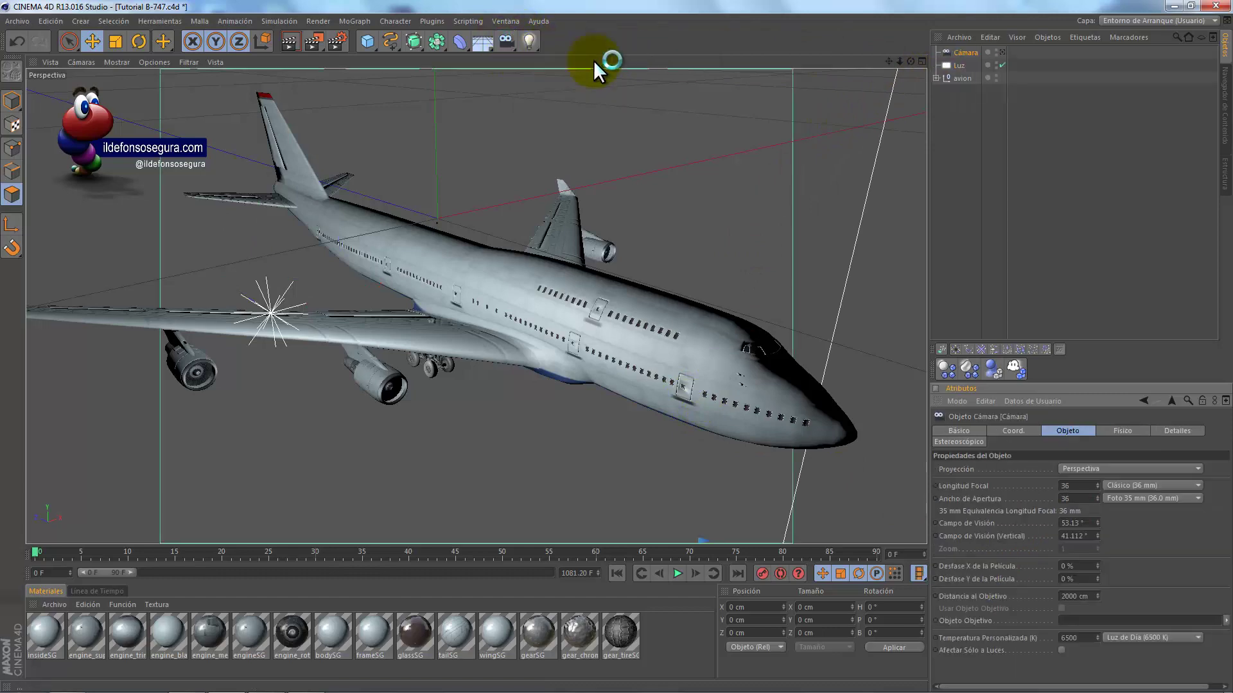
scroll(618, 197, "down", 5)
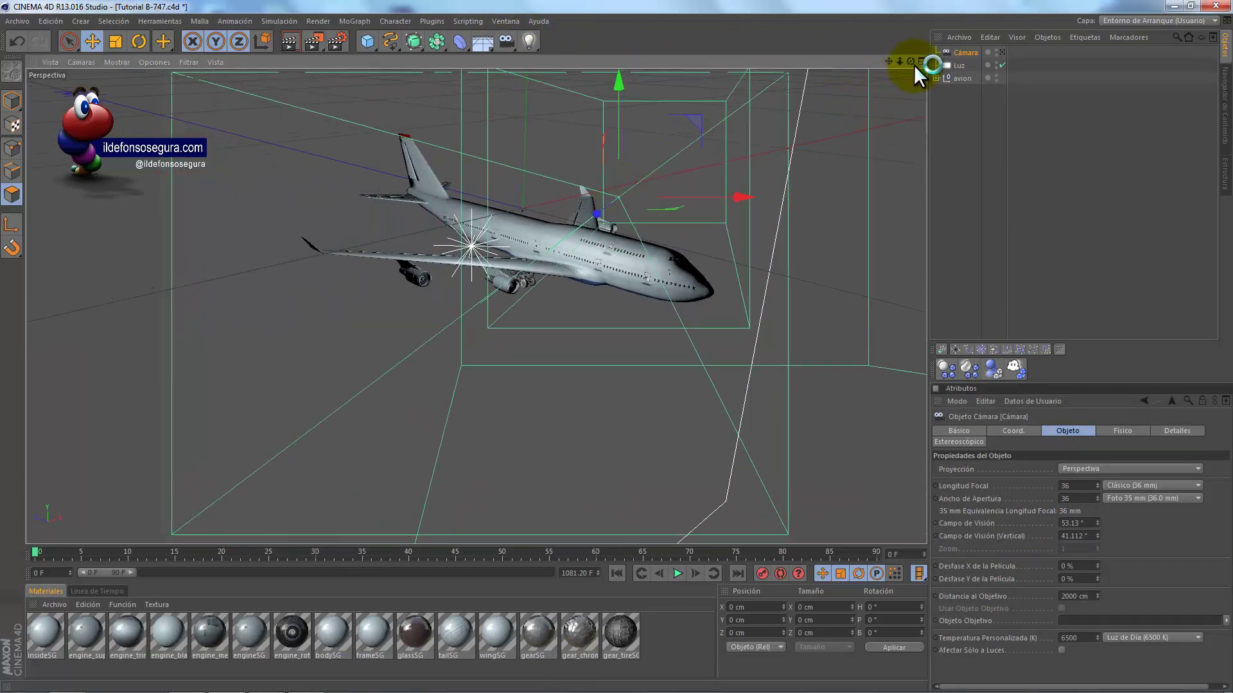
mouse_move(915, 64)
left_mouse_down()
mouse_move(622, 348)
mouse_move(603, 344)
mouse_move(814, 197)
mouse_move(844, 173)
mouse_move(888, 69)
mouse_move(552, 349)
mouse_move(617, 345)
left_mouse_up()
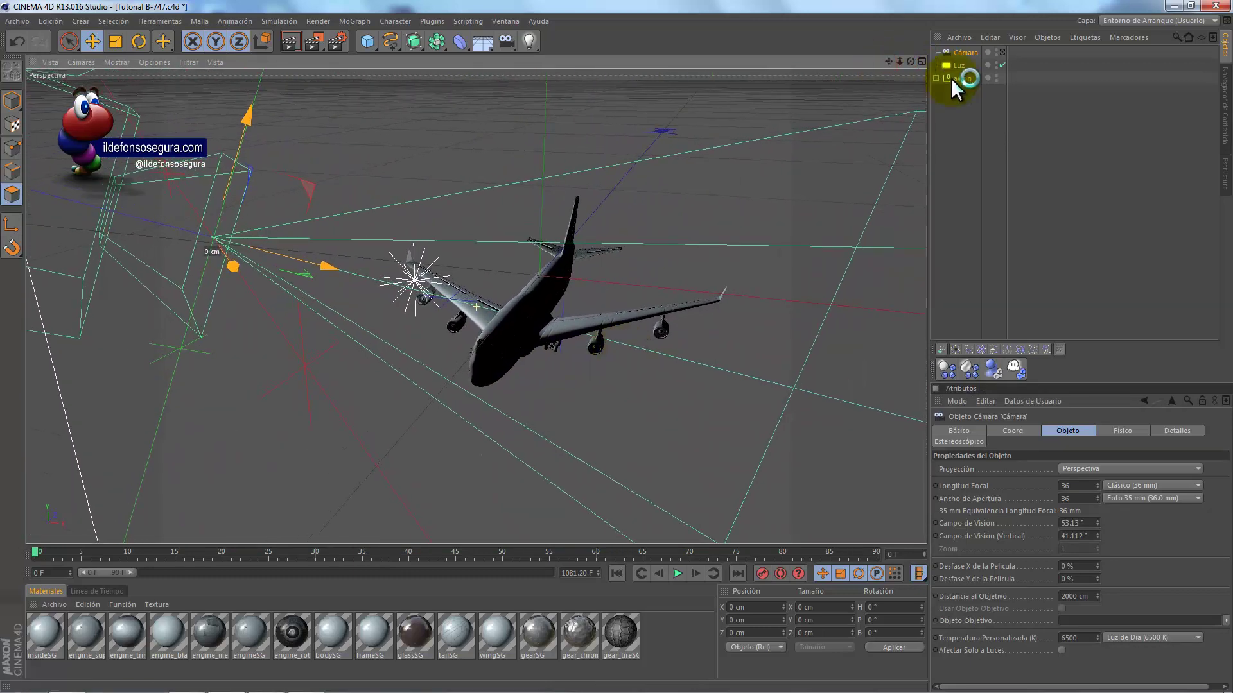
- Rotate and move Luz up-left near the camera, then view through the camera
left_click(961, 67)
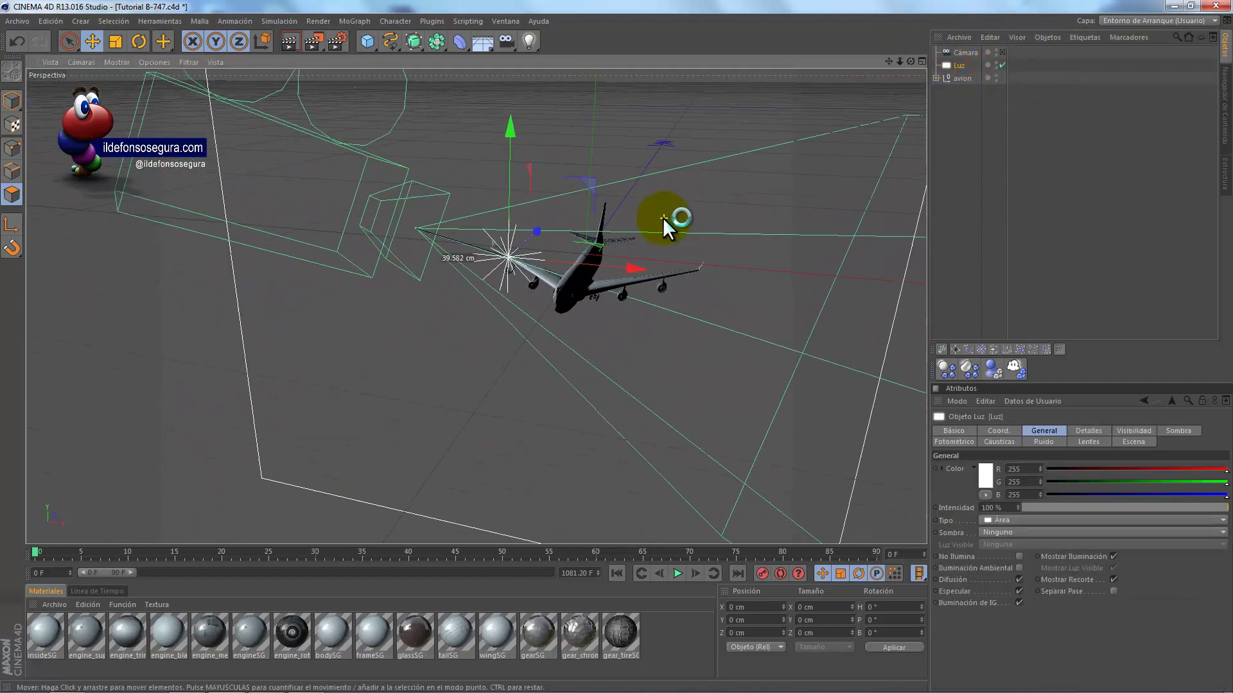
left_click_drag(662, 218, 691, 212, "alt")
left_click(142, 41)
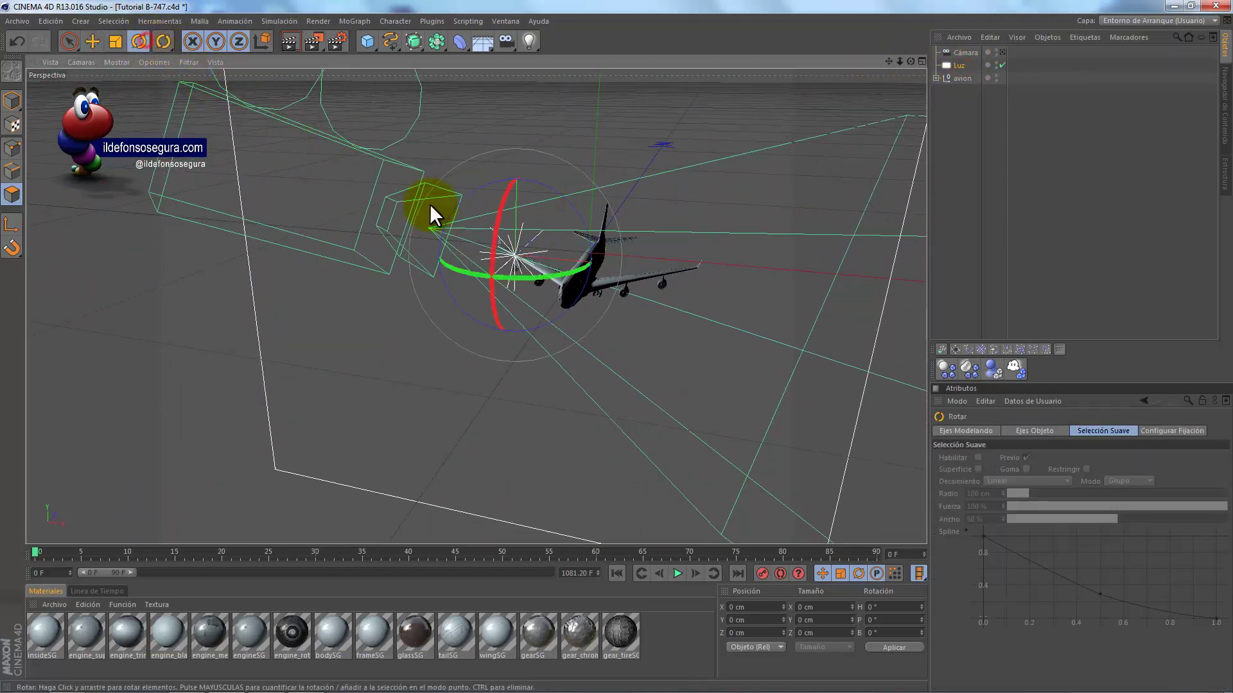
mouse_move(557, 272)
left_mouse_down()
mouse_move(499, 283)
mouse_move(449, 265)
left_mouse_up()
key("ctrl+z")
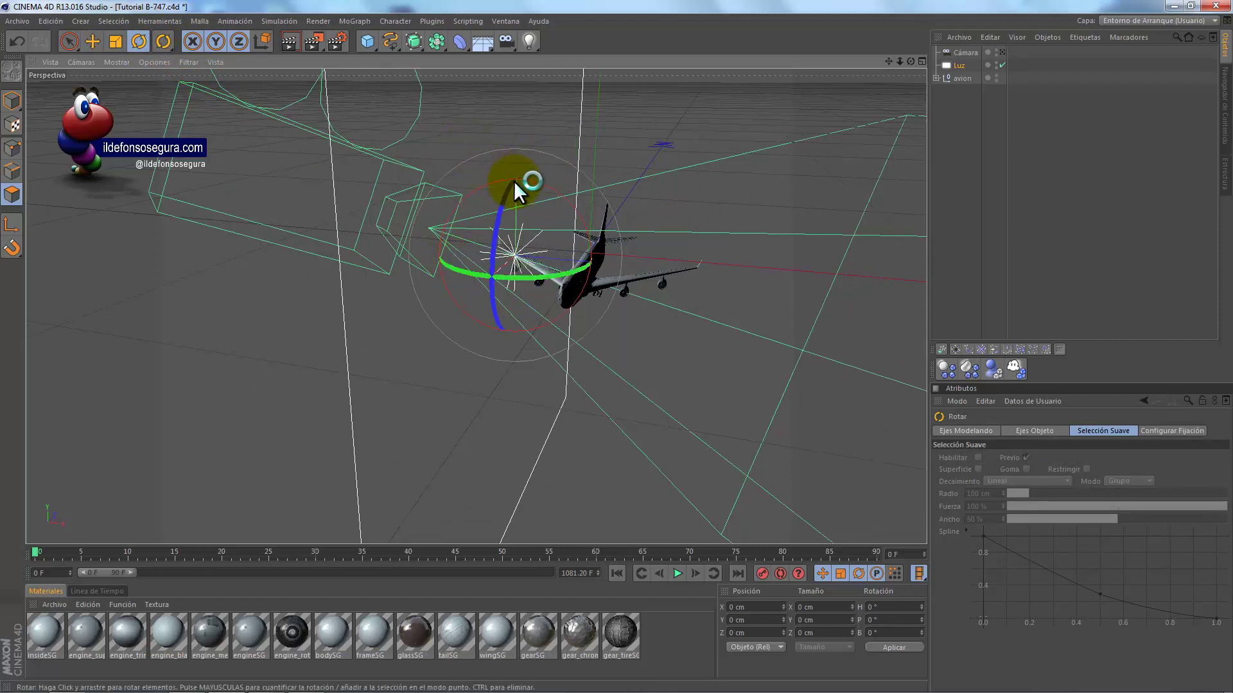
left_click_drag(540, 187, 561, 205)
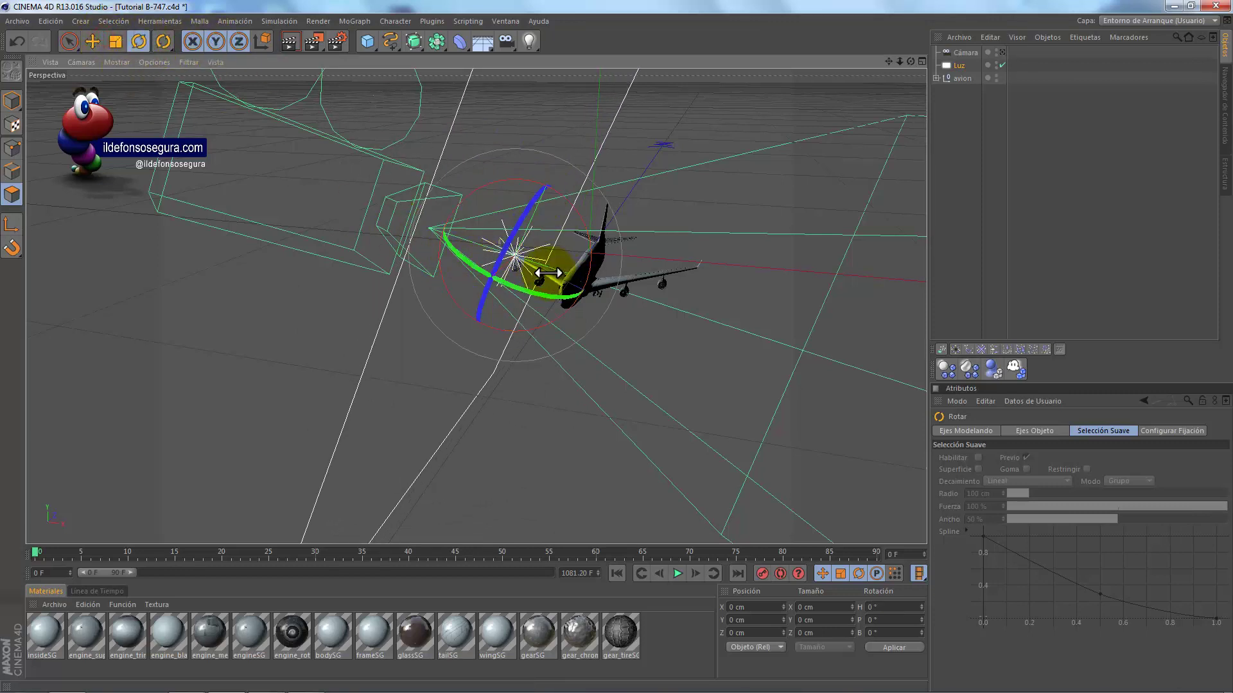
left_click(91, 41)
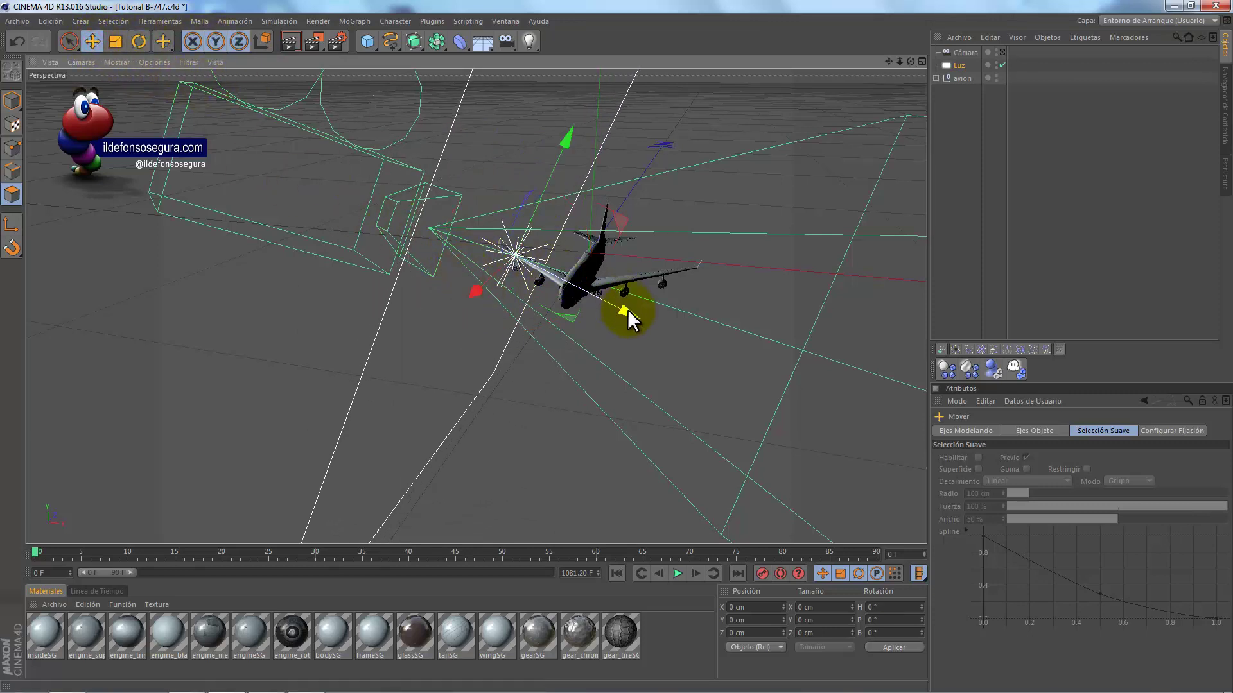
left_click_drag(627, 310, 522, 245)
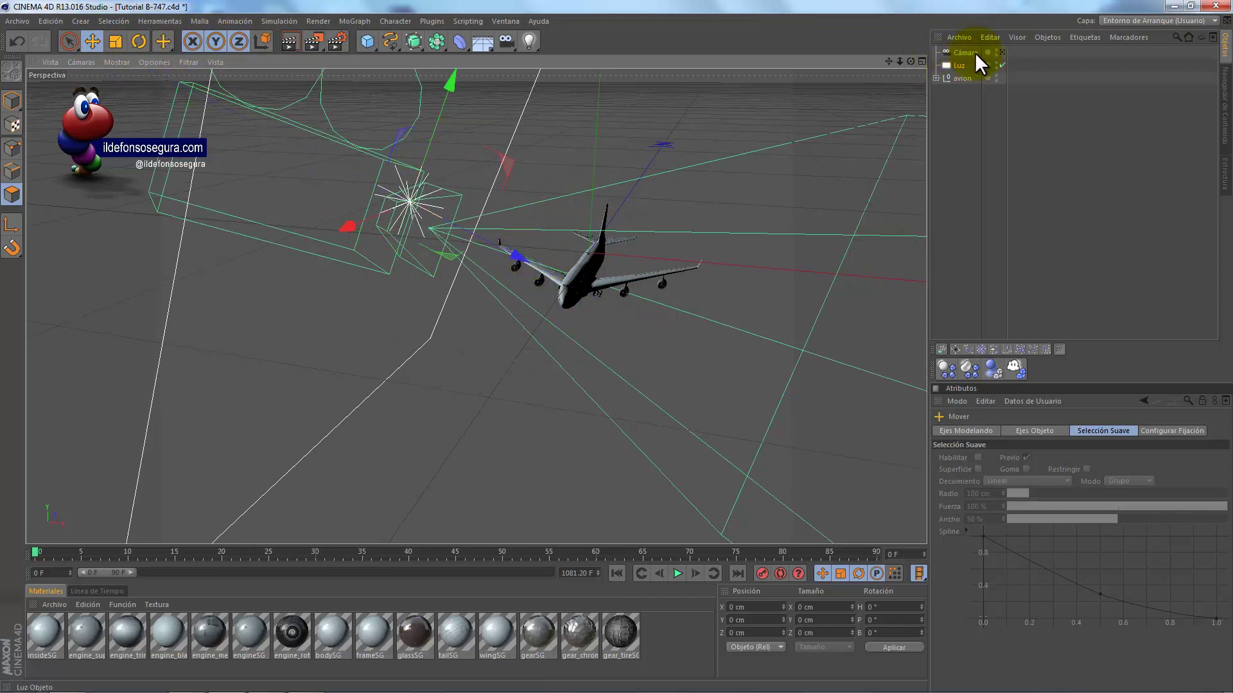
left_click(1001, 52)
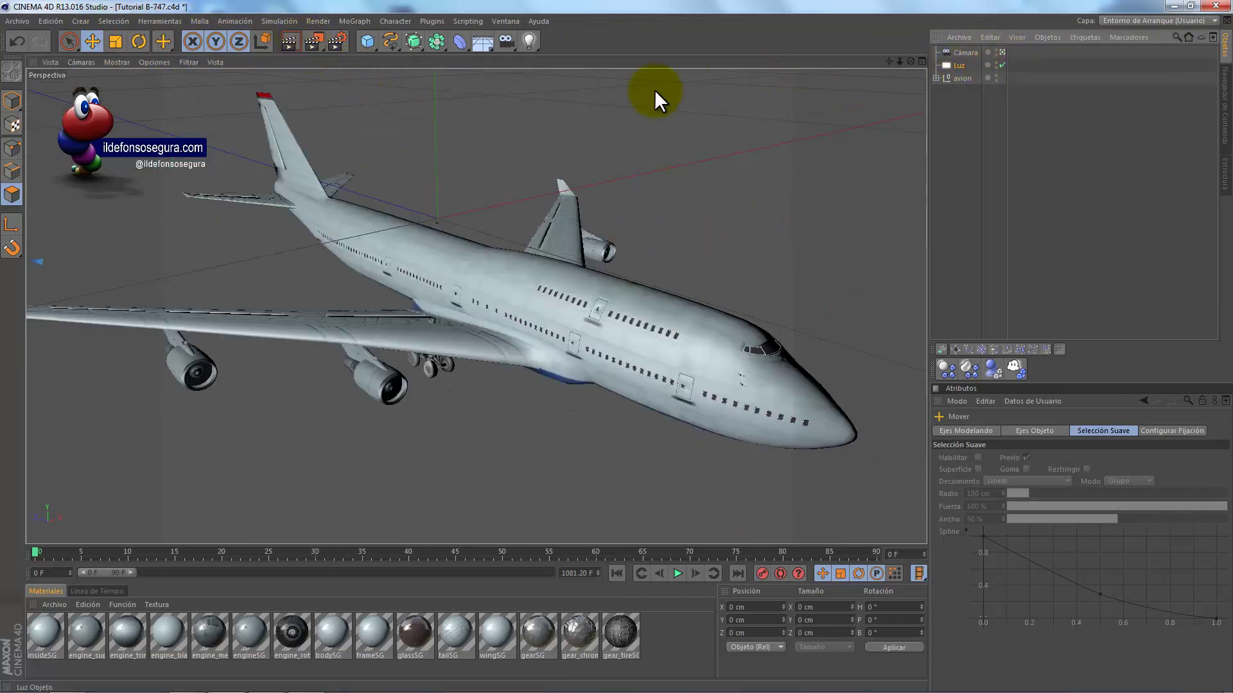
- Add a second light, Luz.1, and set its type to Infinita
left_click(526, 40)
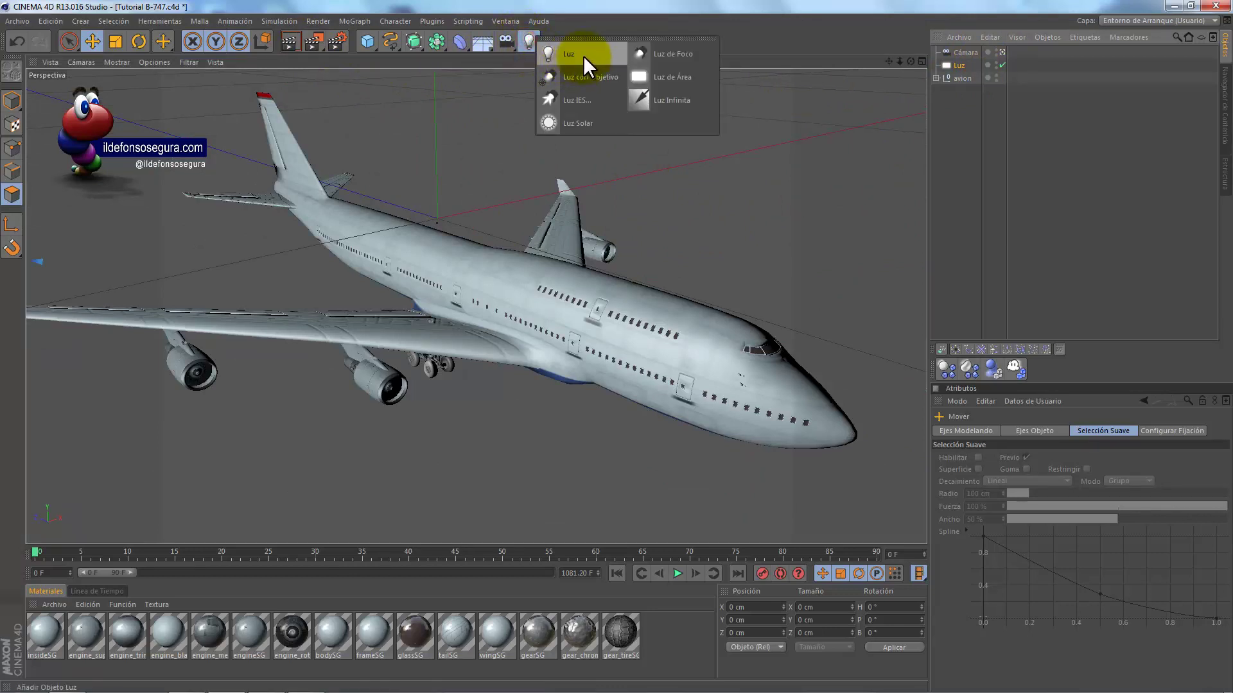
left_click(582, 57)
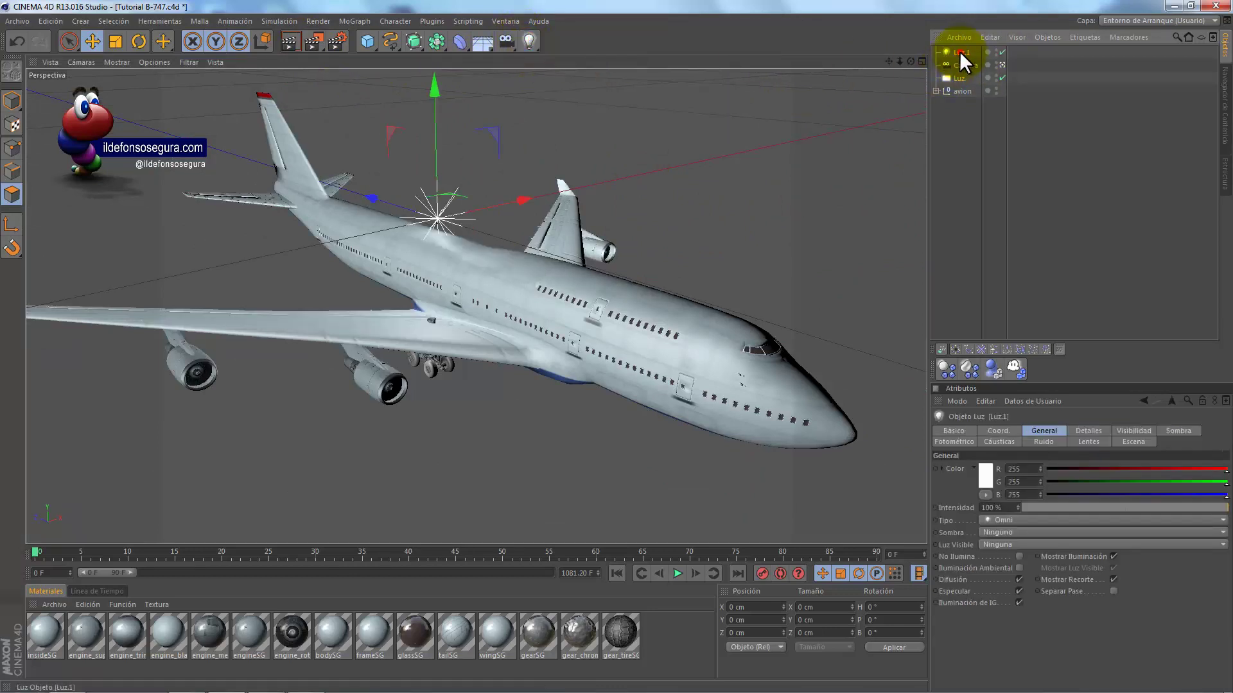
left_click(1026, 520)
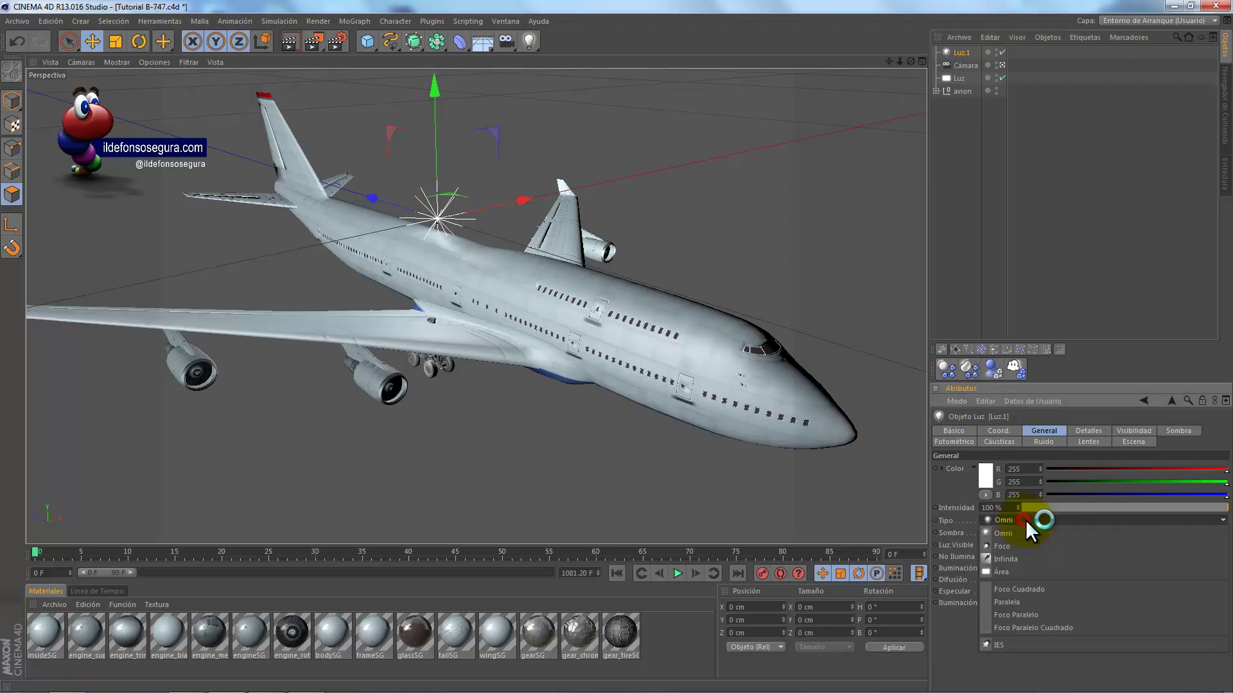
left_click(1015, 556)
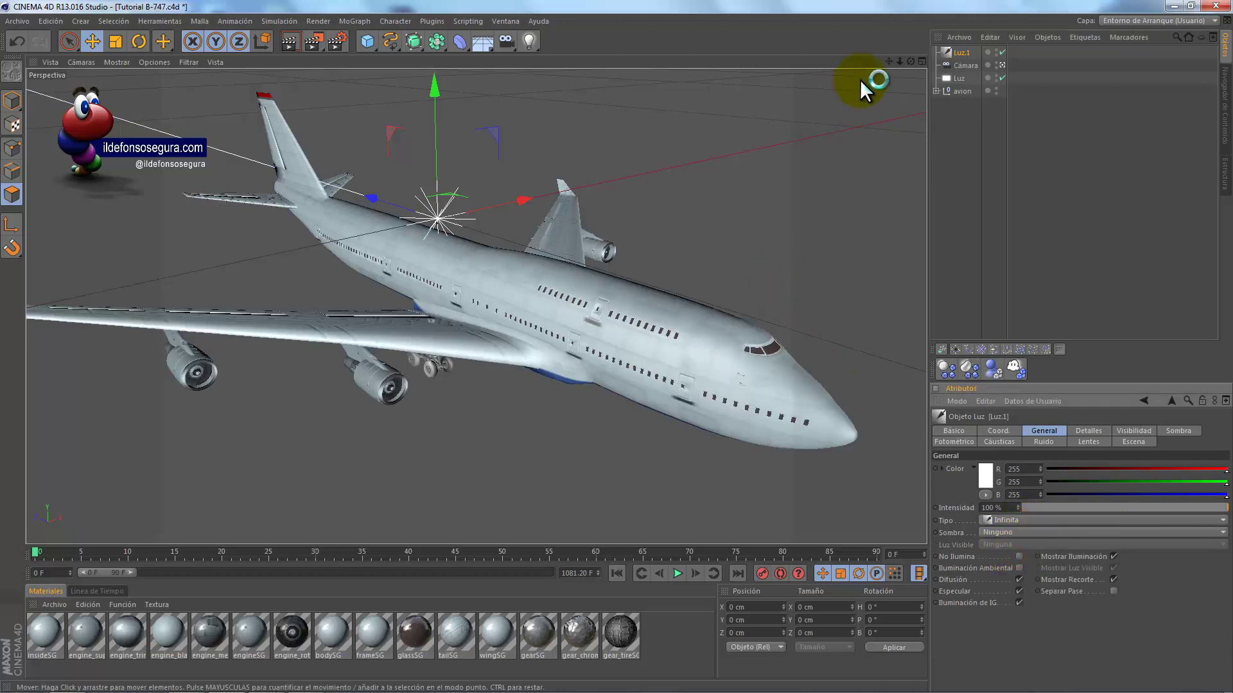
- Move Luz.1 well above and to the right of the airplane
left_click(1001, 64)
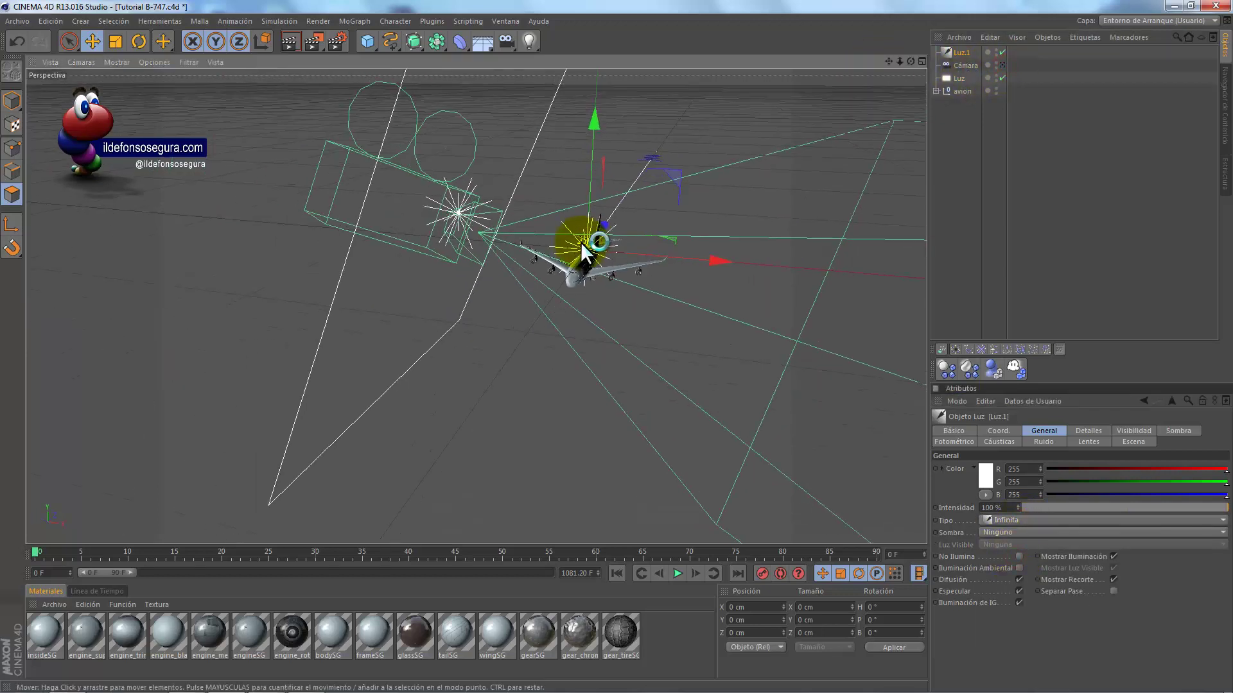
left_click_drag(717, 251, 912, 270)
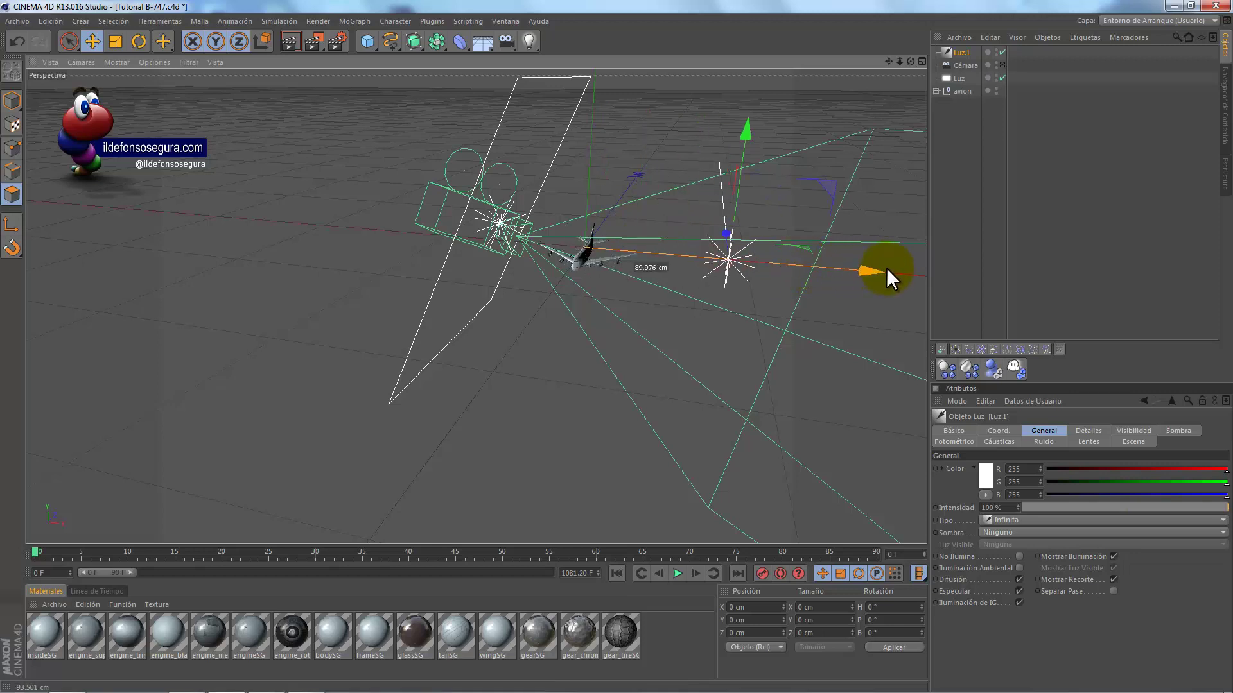
left_click_drag(796, 151, 810, 90)
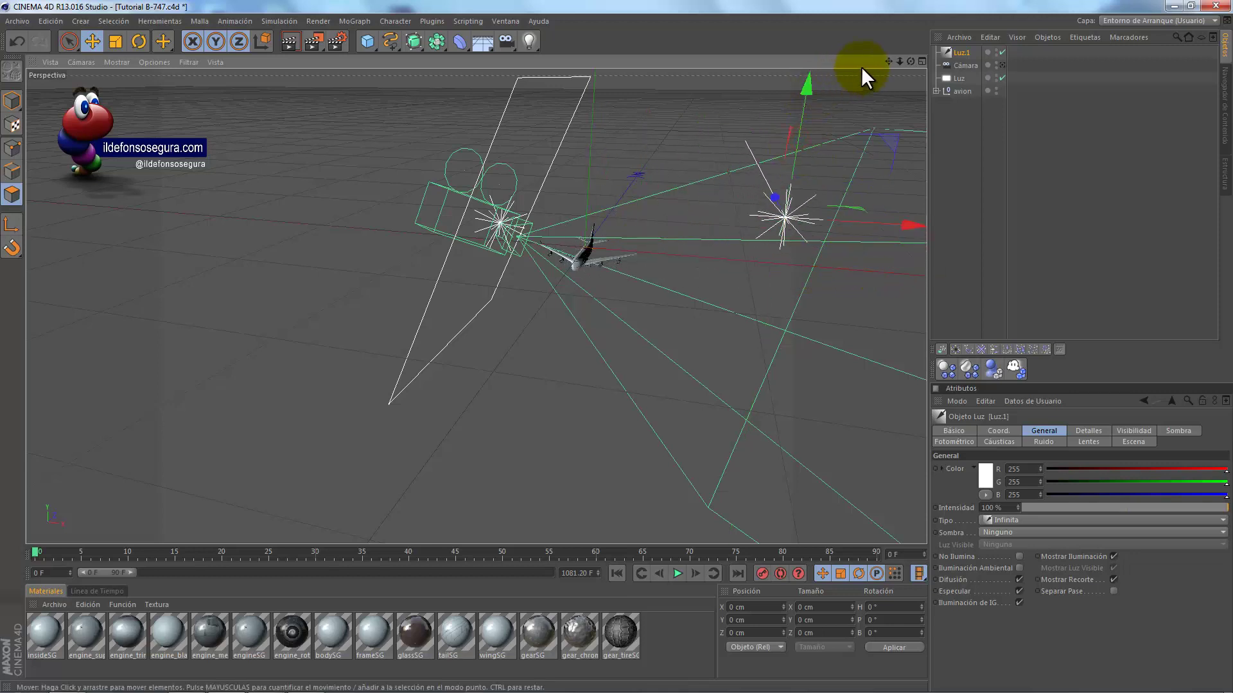
left_click_drag(888, 61, 616, 357)
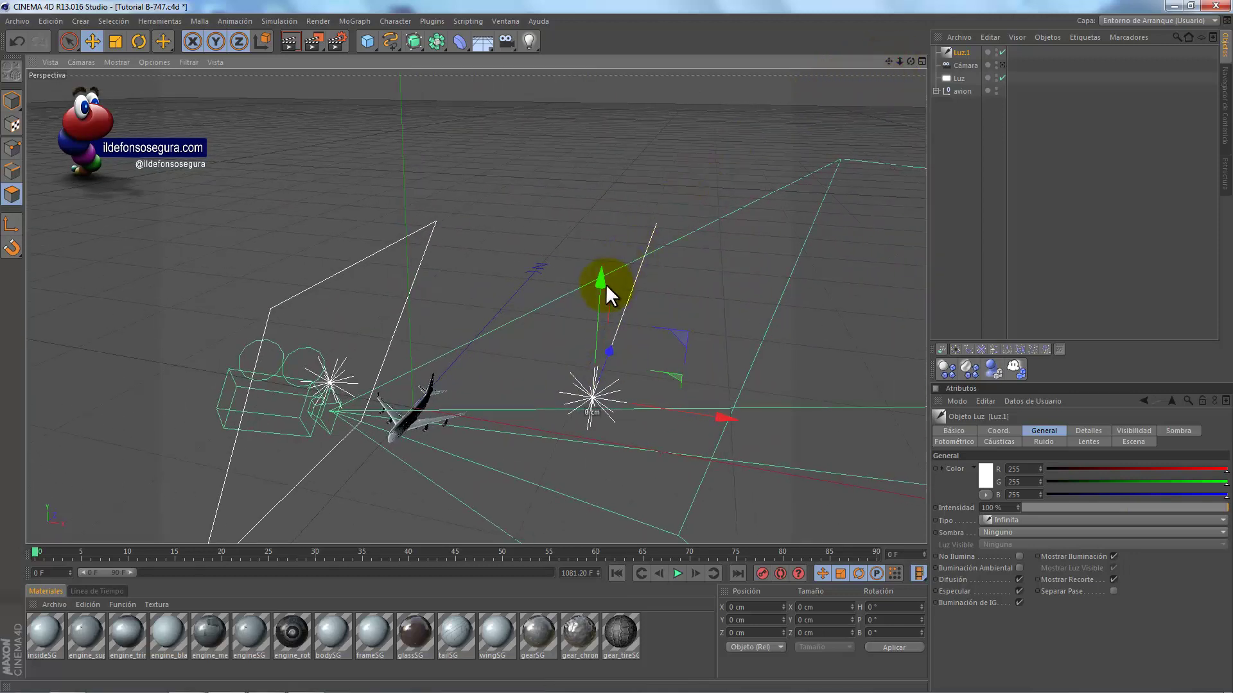
left_click_drag(606, 283, 642, 187)
left_click_drag(734, 291, 762, 290)
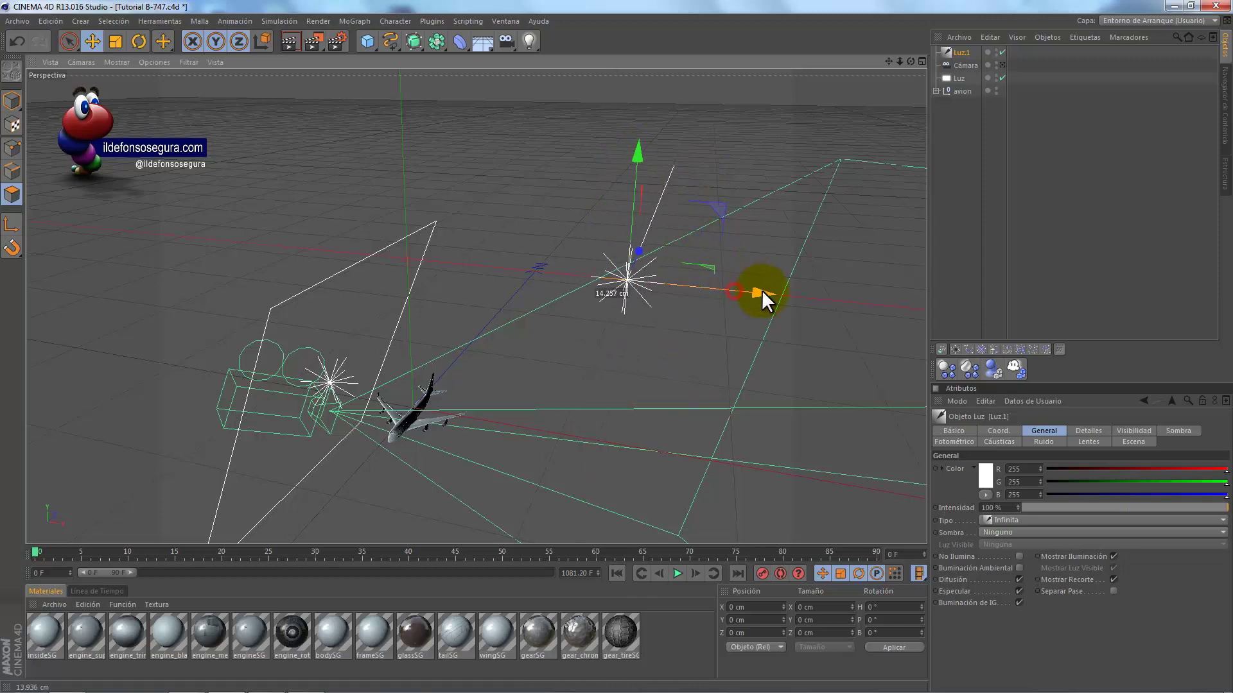
- Add a null object and place it just above the airplane
left_click(82, 21)
mouse_move(89, 40)
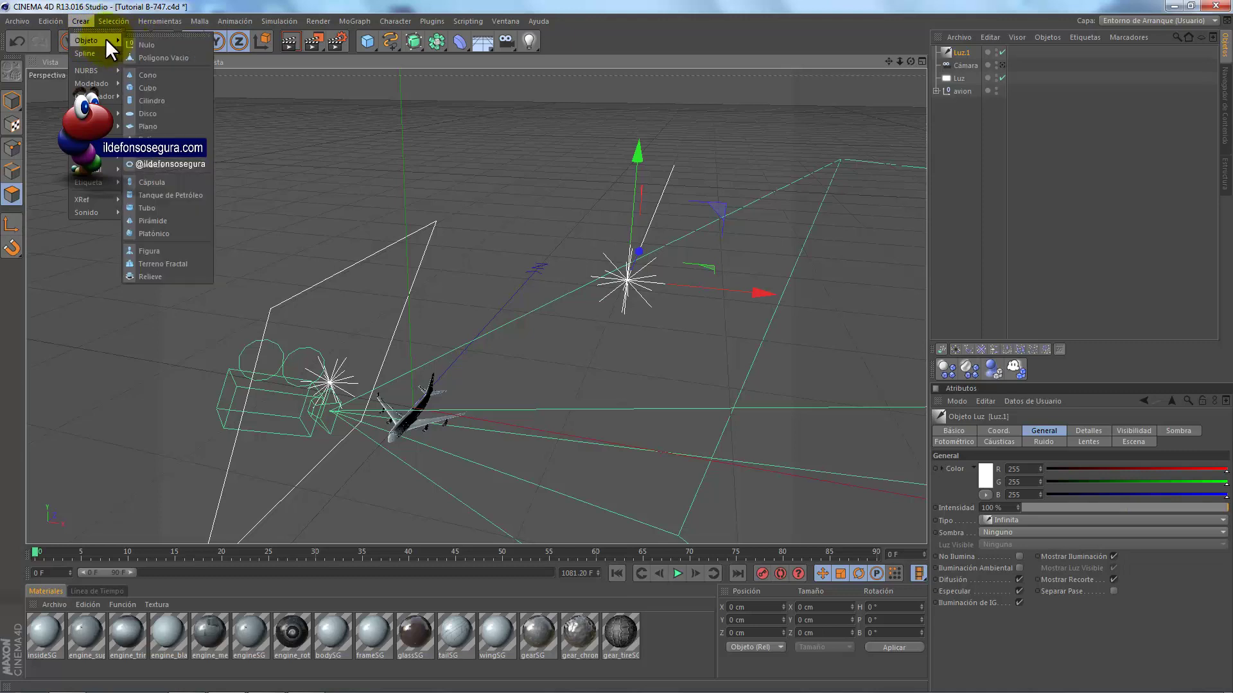
left_click(132, 41)
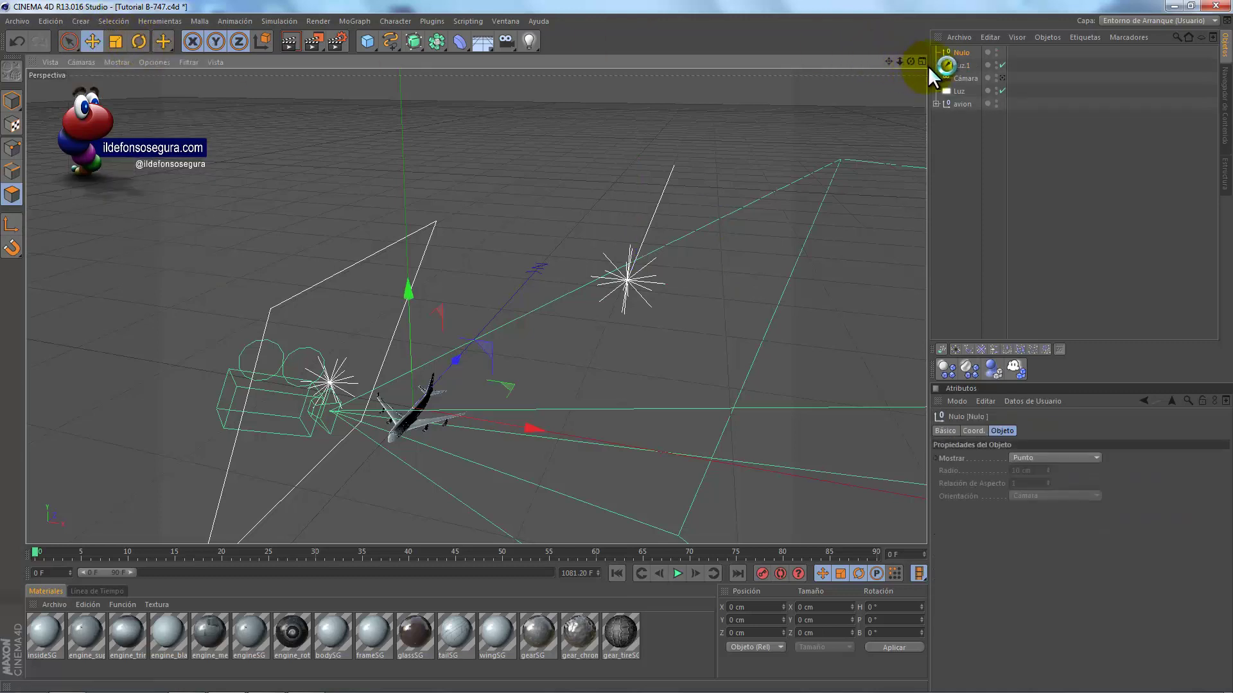
left_click_drag(960, 64, 777, 182)
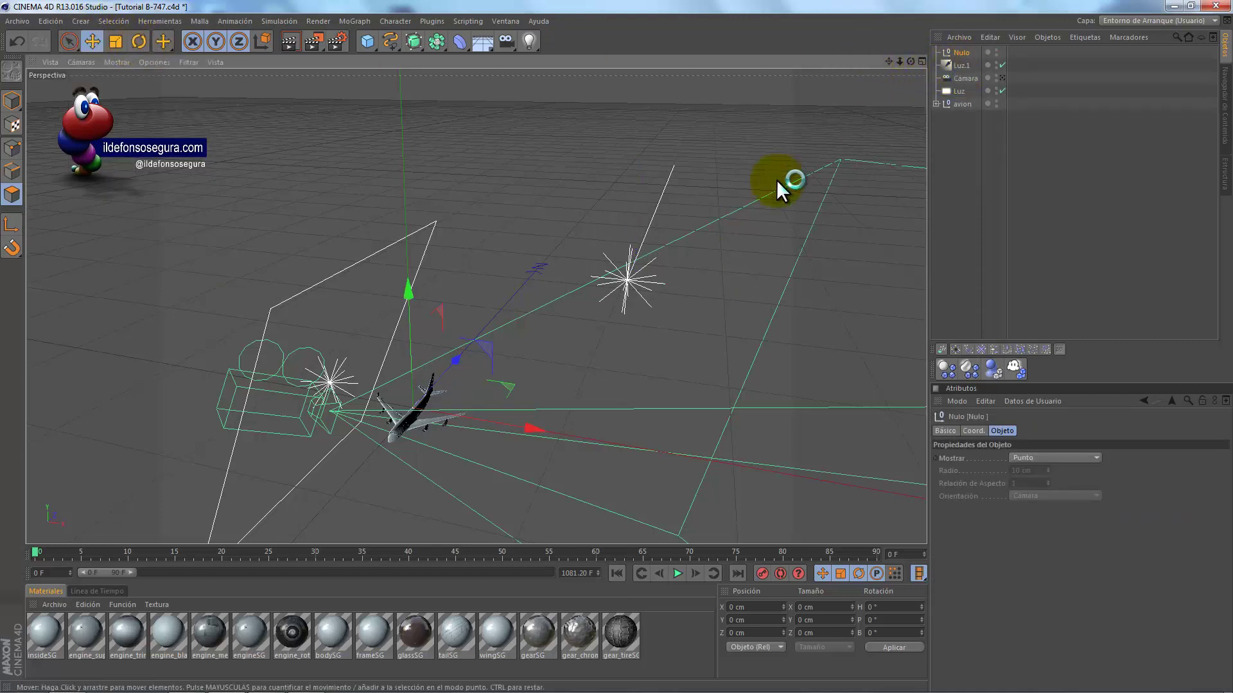
mouse_move(518, 406)
left_mouse_down()
mouse_move(385, 274)
mouse_move(363, 295)
left_mouse_up()
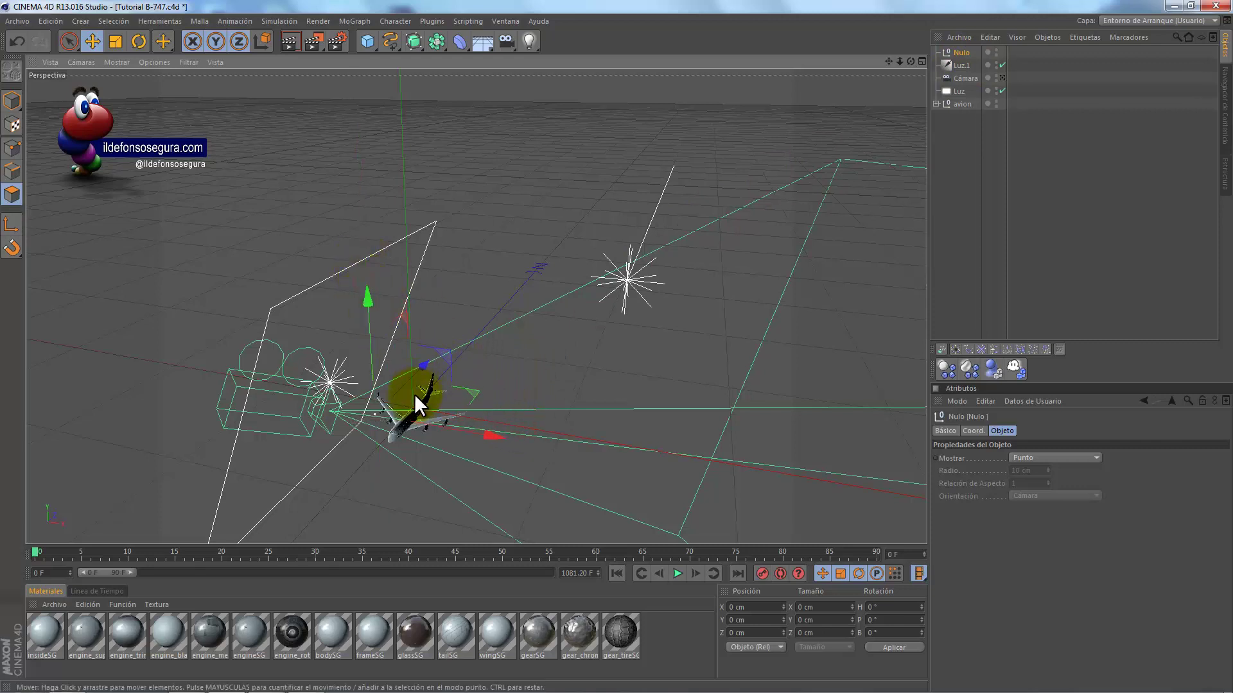
- Give Luz.1 a Target tag aimed at the null, then view through the scene camera
left_click(957, 65)
right_click(969, 66)
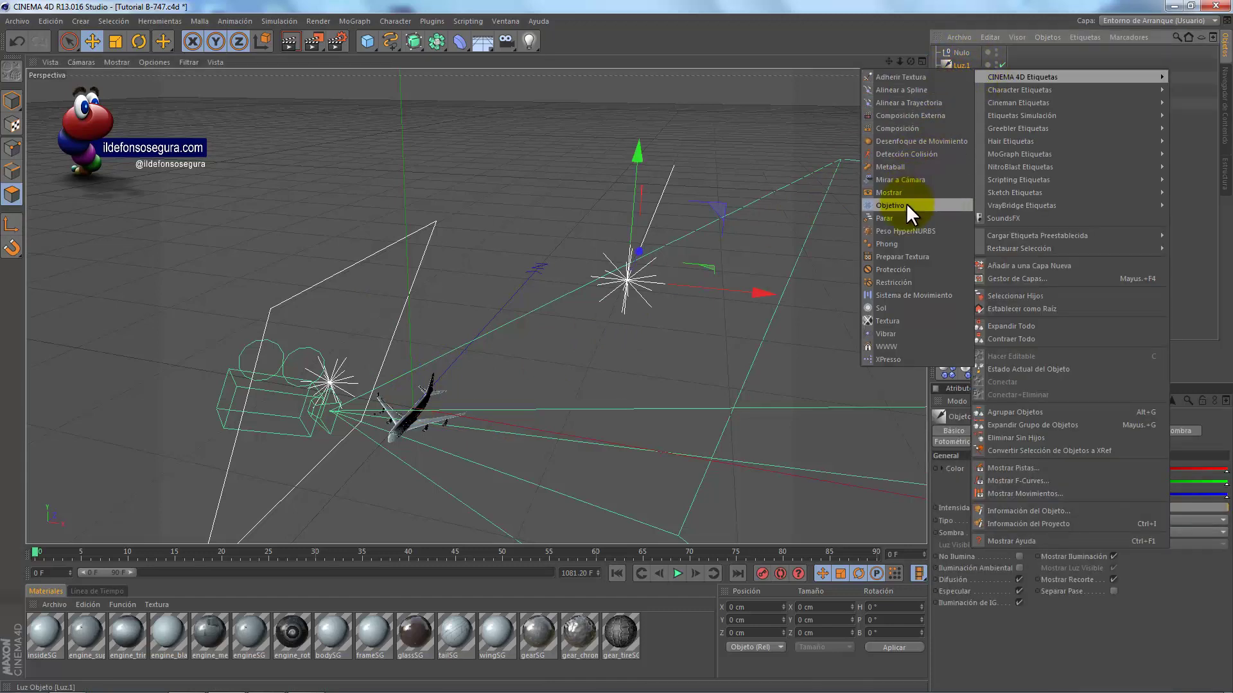
left_click(907, 204)
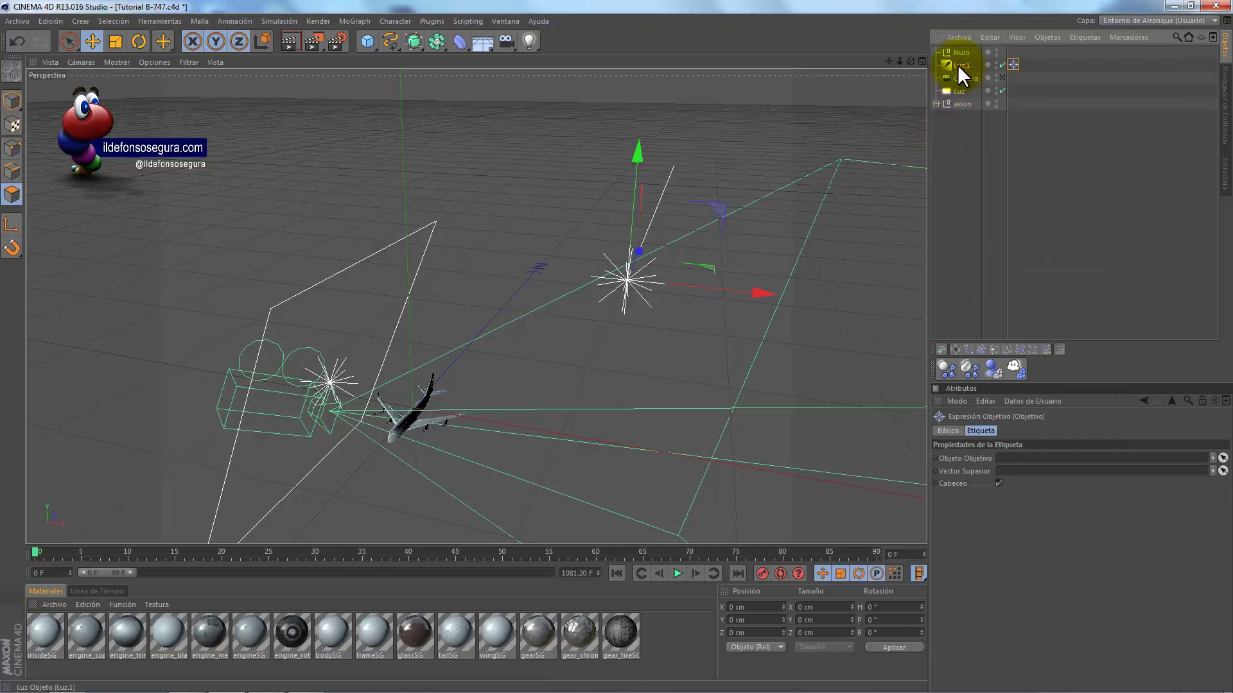
mouse_move(960, 53)
left_mouse_down()
mouse_move(988, 124)
mouse_move(1004, 459)
left_mouse_up()
left_click_drag(522, 333, 558, 321)
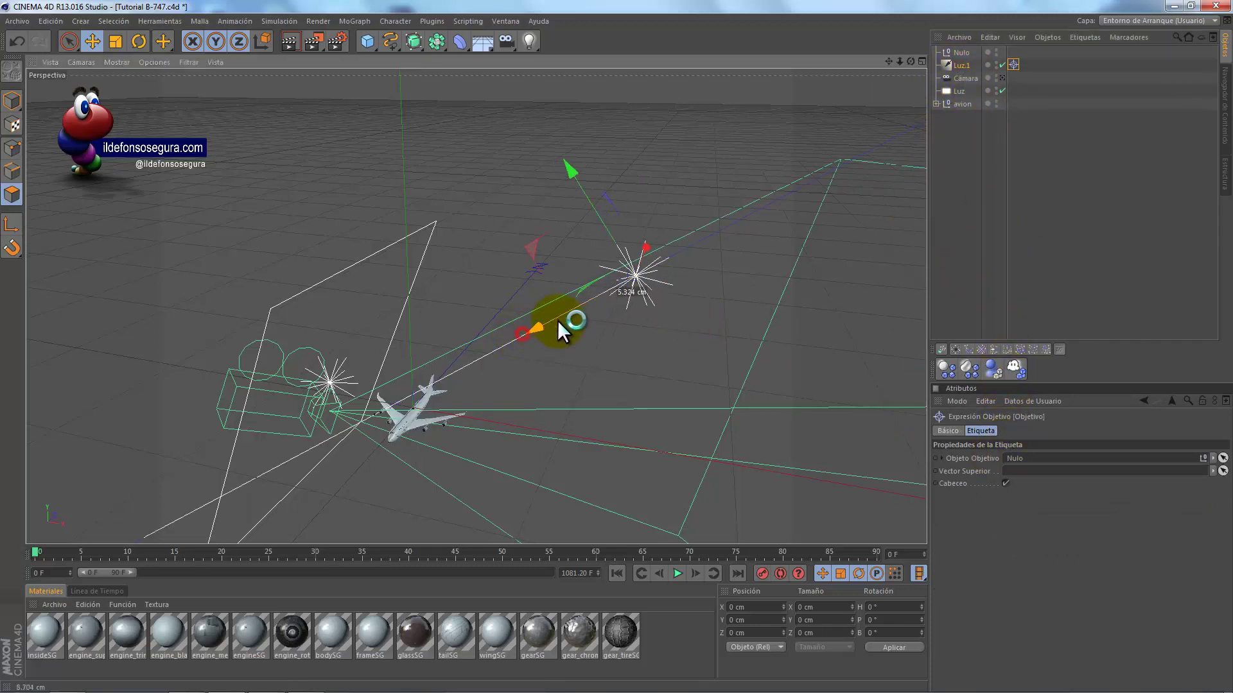
left_click_drag(907, 62, 615, 345)
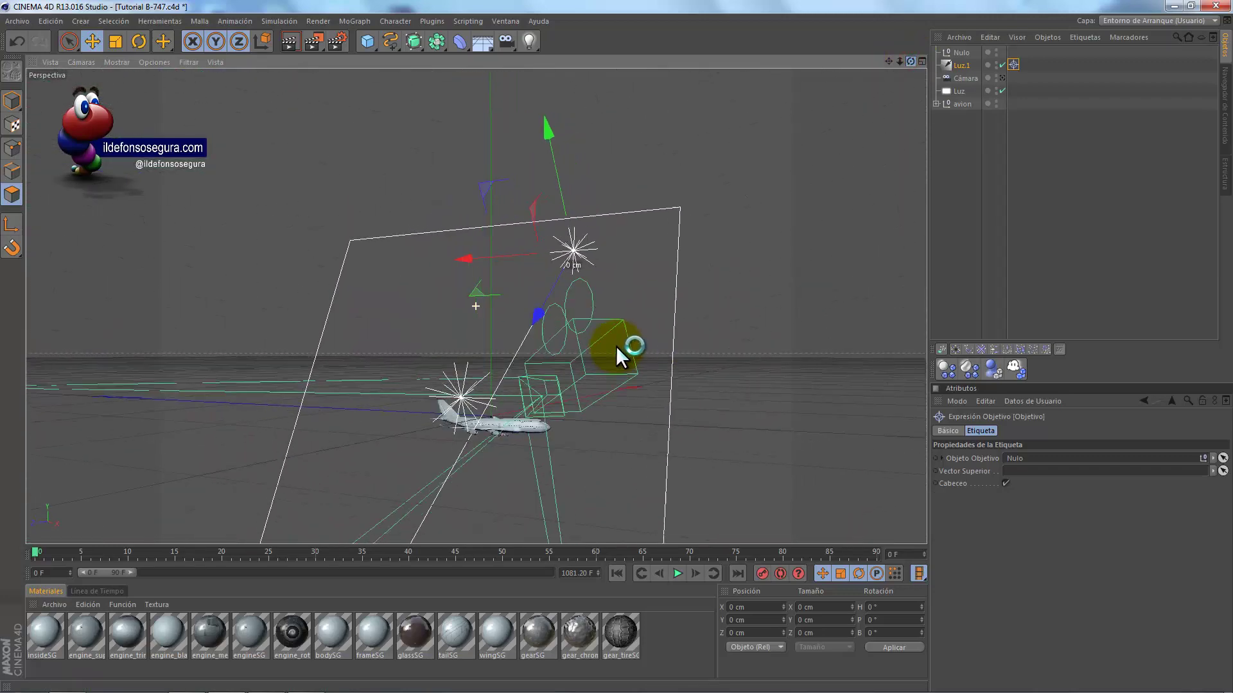
left_click(1002, 78)
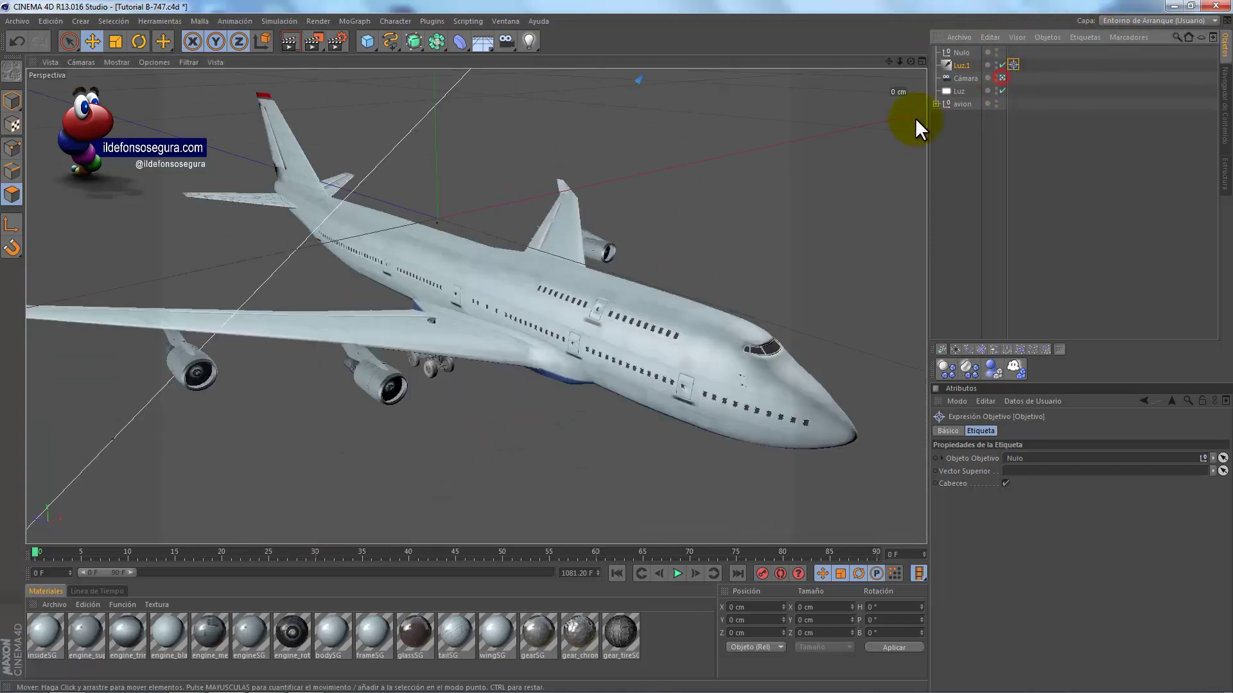
- Render a quick preview, then set Luz.1 and Luz shadows to Mapa de Sombras (Suave)
left_click(289, 41)
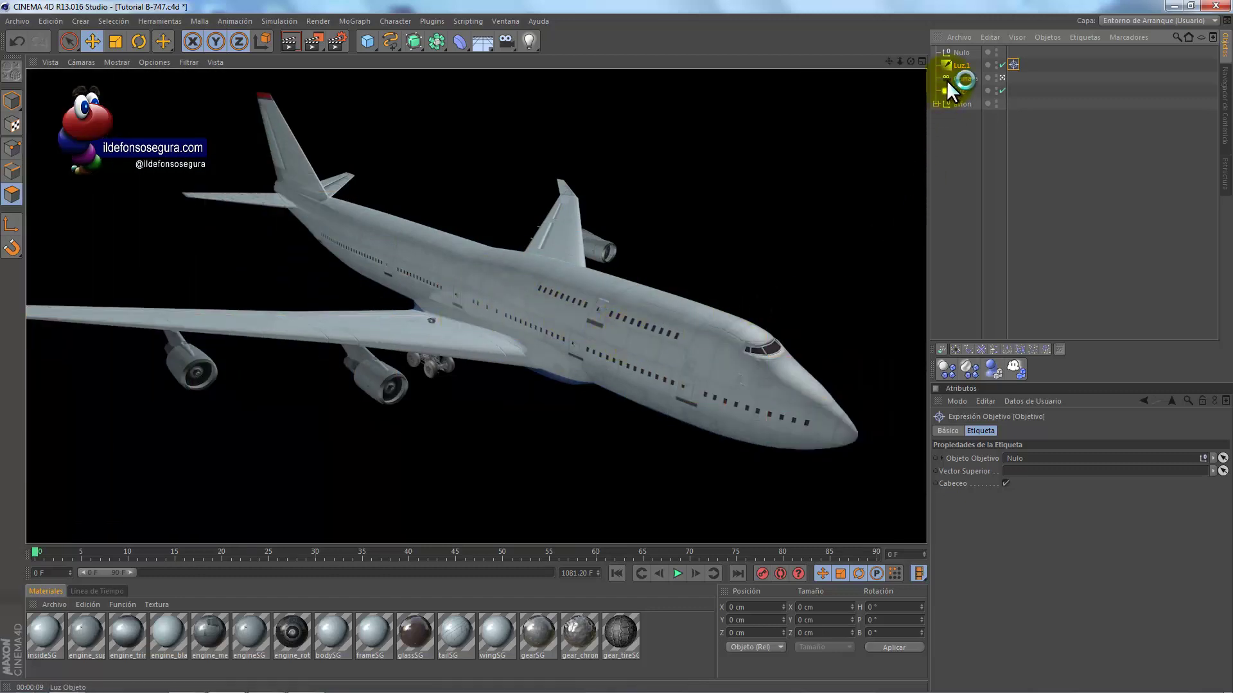
left_click(957, 66)
left_click(1178, 430)
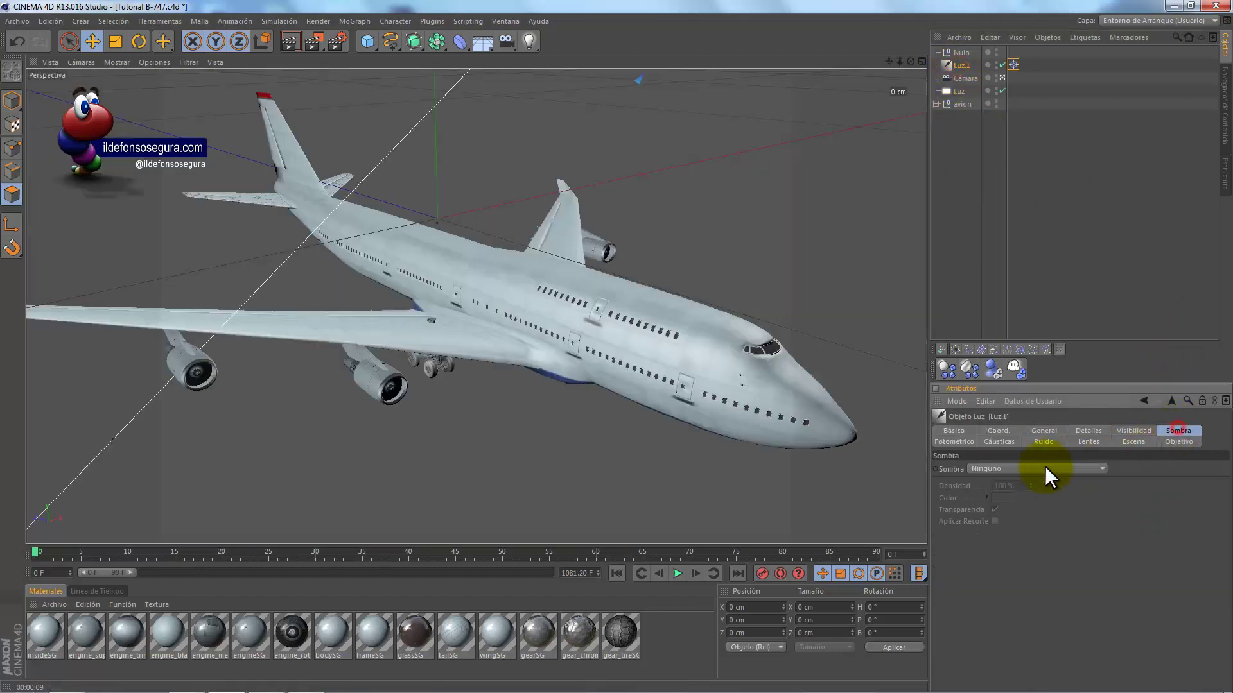
left_click(1045, 469)
left_click(1037, 490)
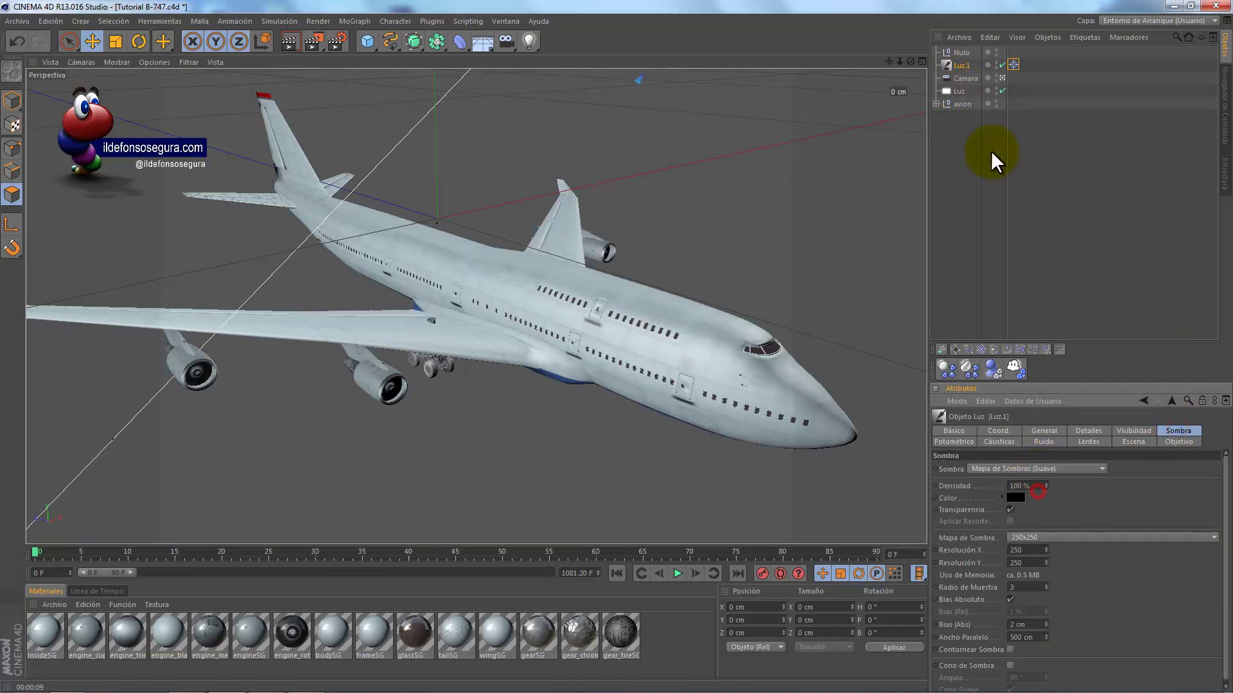
left_click(959, 91)
left_click(1026, 471)
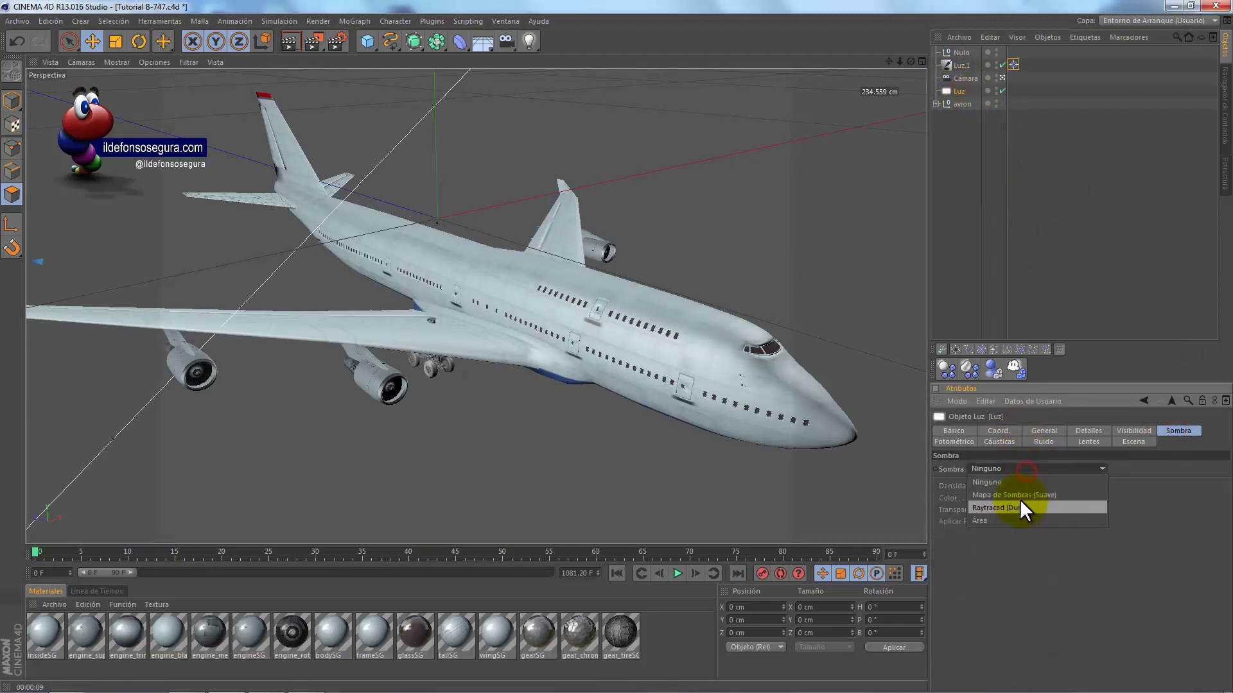
left_click(1020, 497)
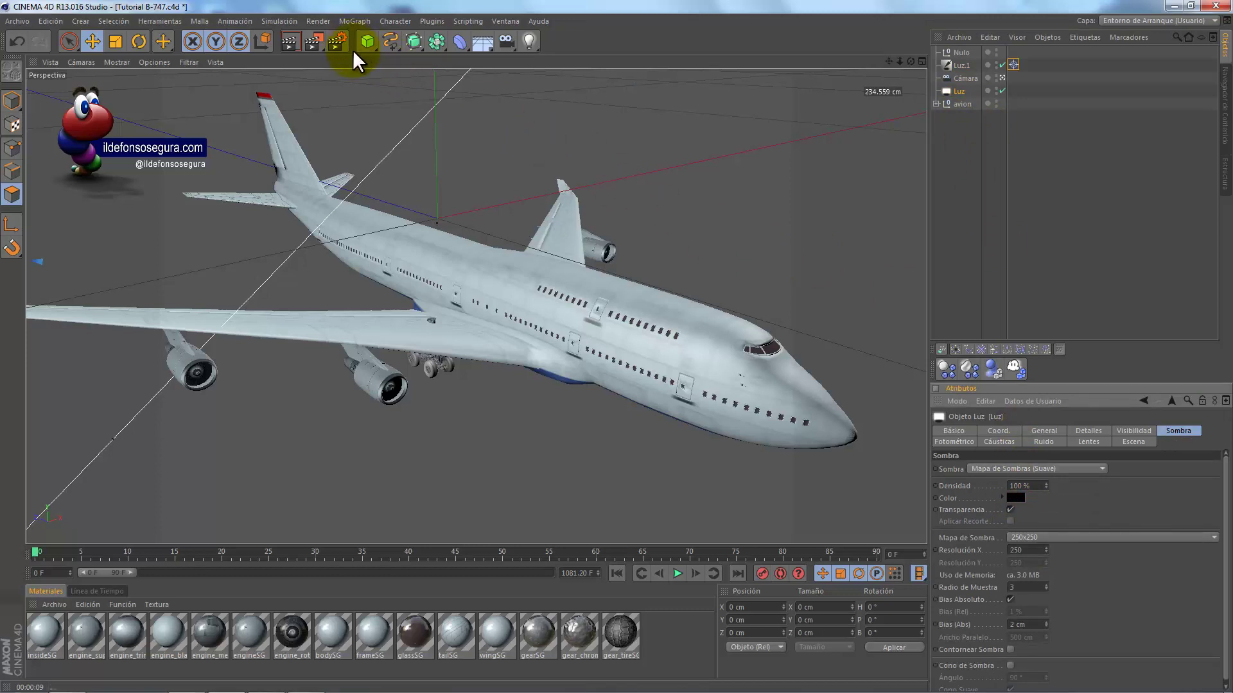
- Add a Cielo sky and a new material Mat with Color and Specular off, Luminosidad on
left_click_drag(480, 41, 518, 75)
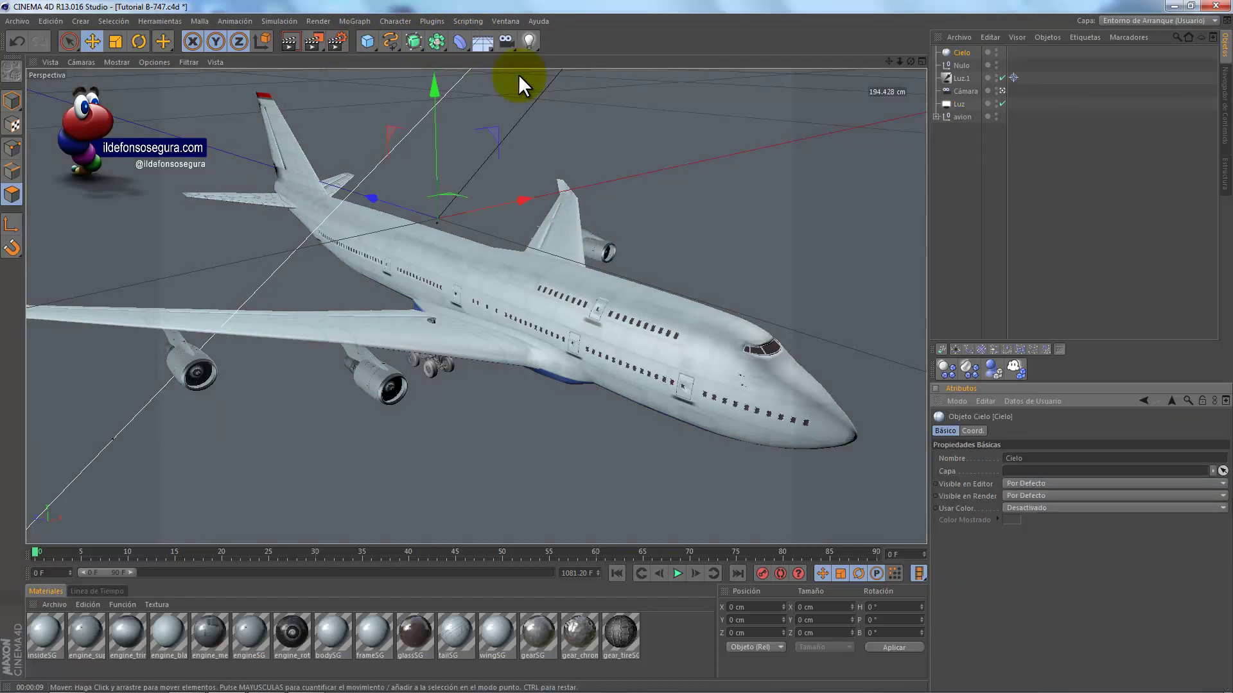
left_click(59, 606)
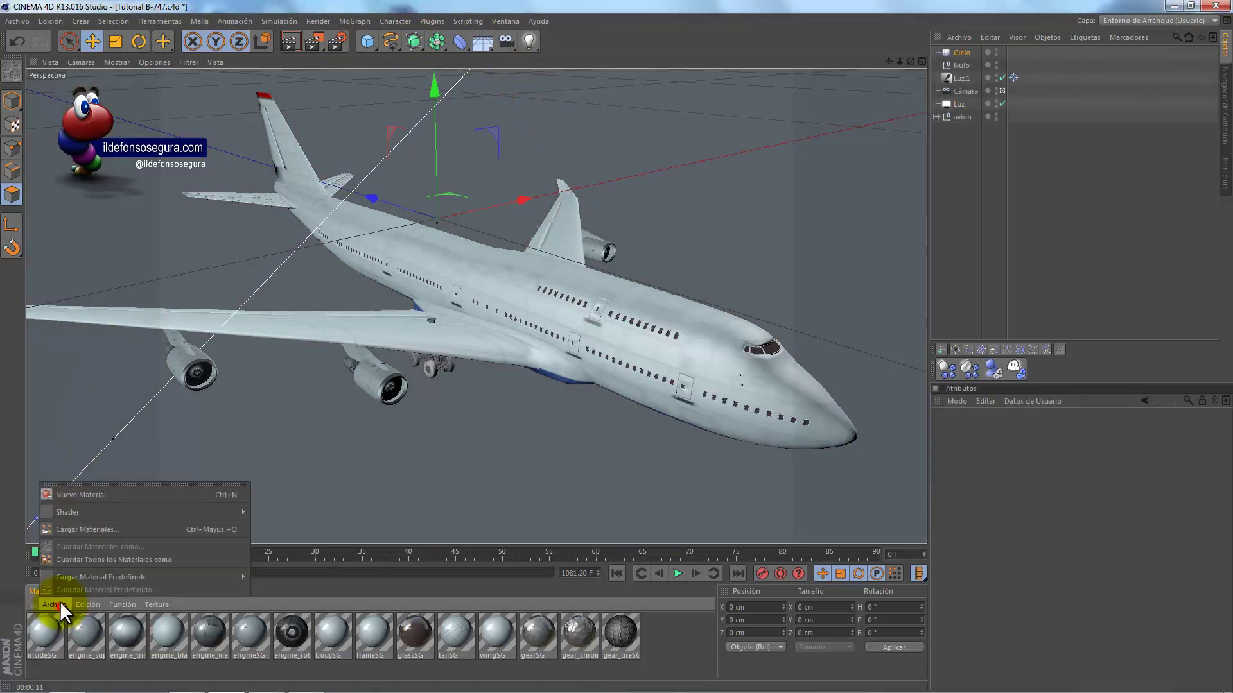
left_click(83, 495)
double_click(48, 632)
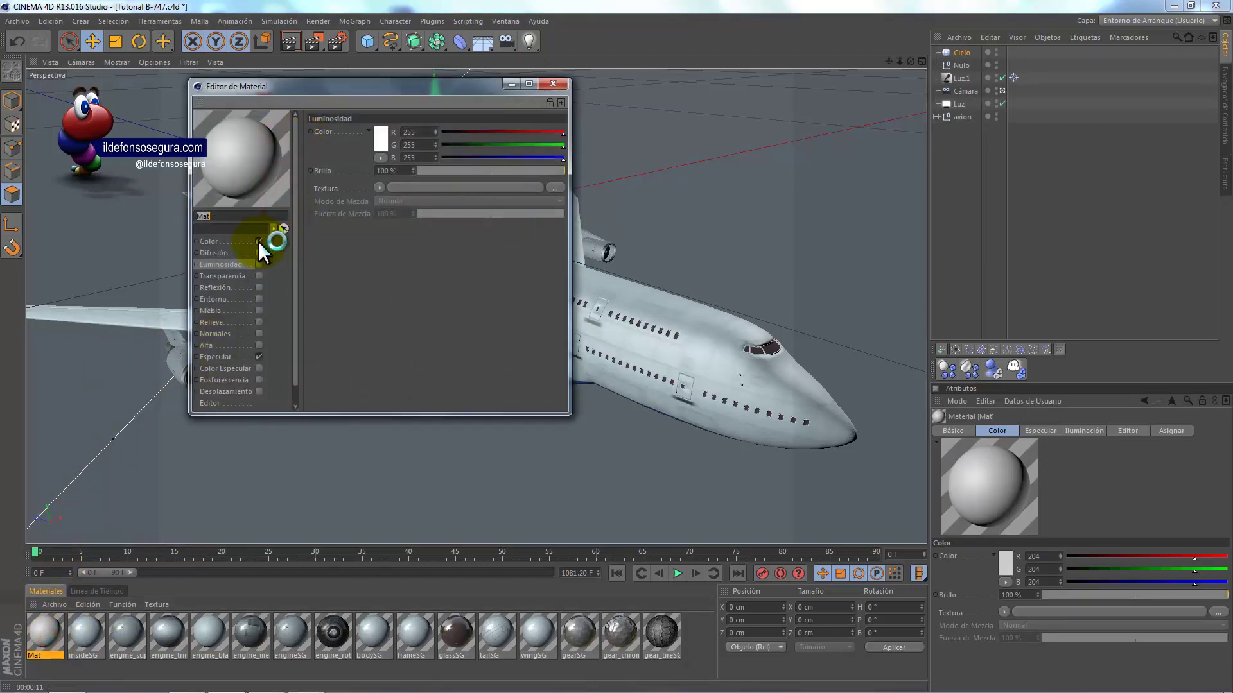
left_click(259, 241)
left_click(259, 356)
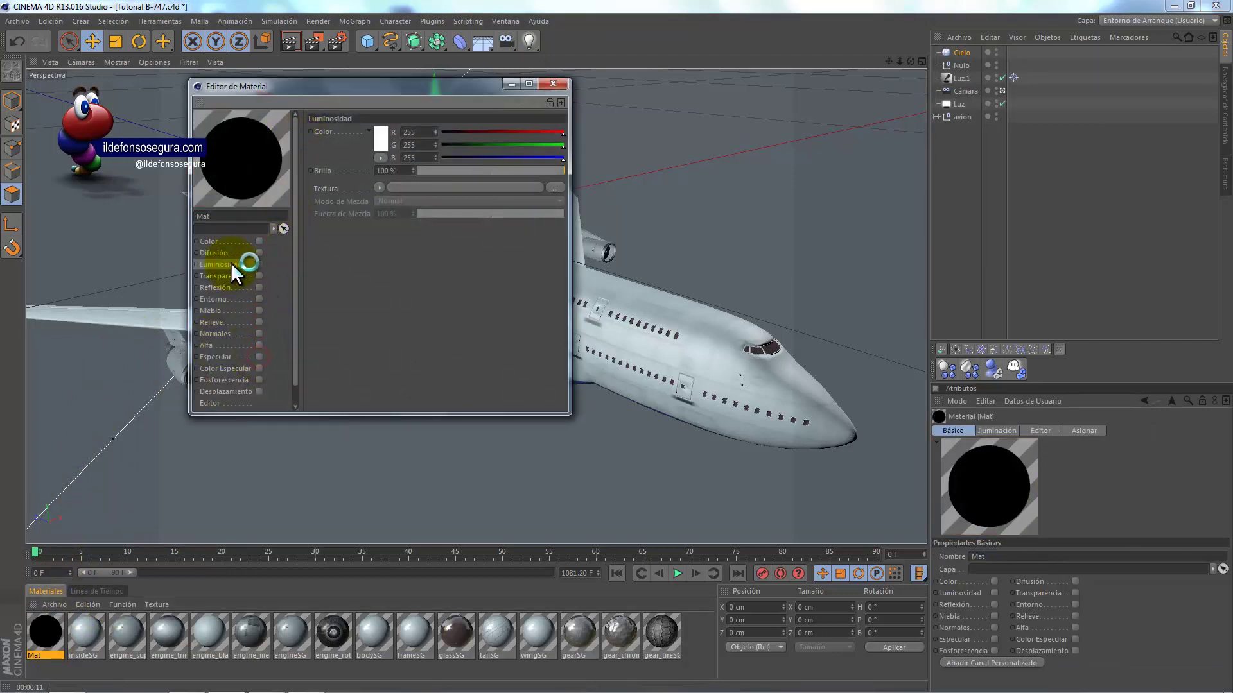
left_click(259, 264)
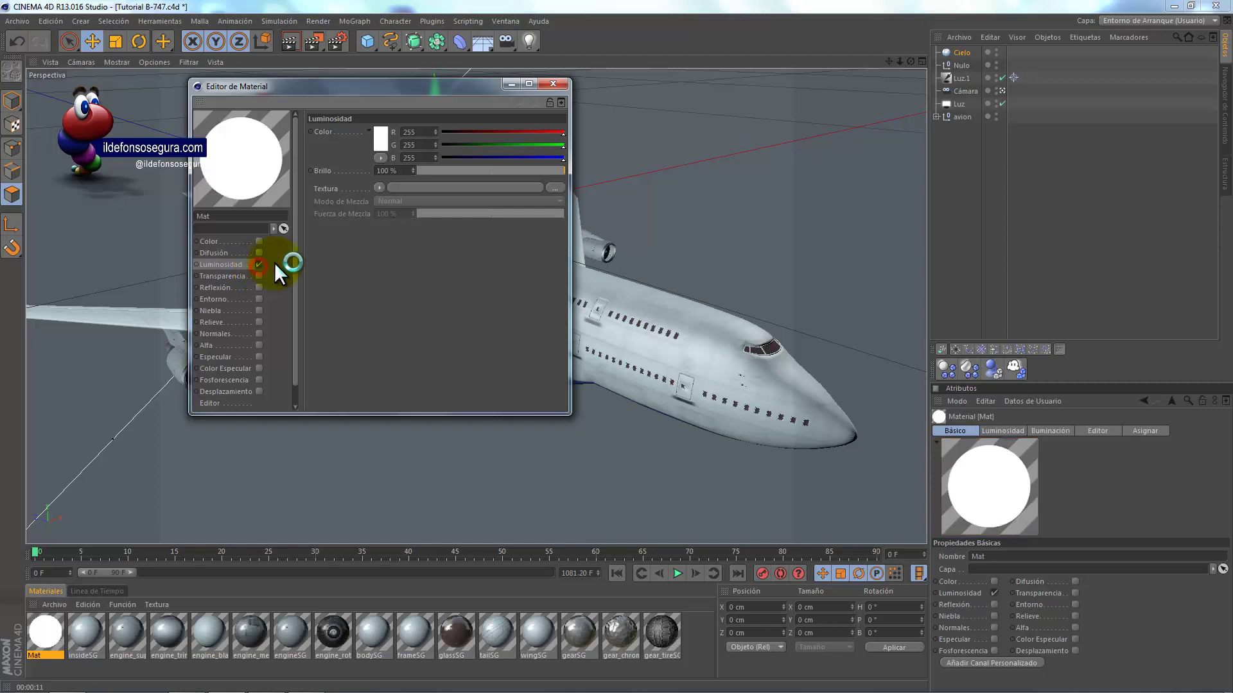
- Load the Clouds image as Mat's Luminosidad texture without copying it, then close the editor
left_click(377, 187)
left_click(402, 209)
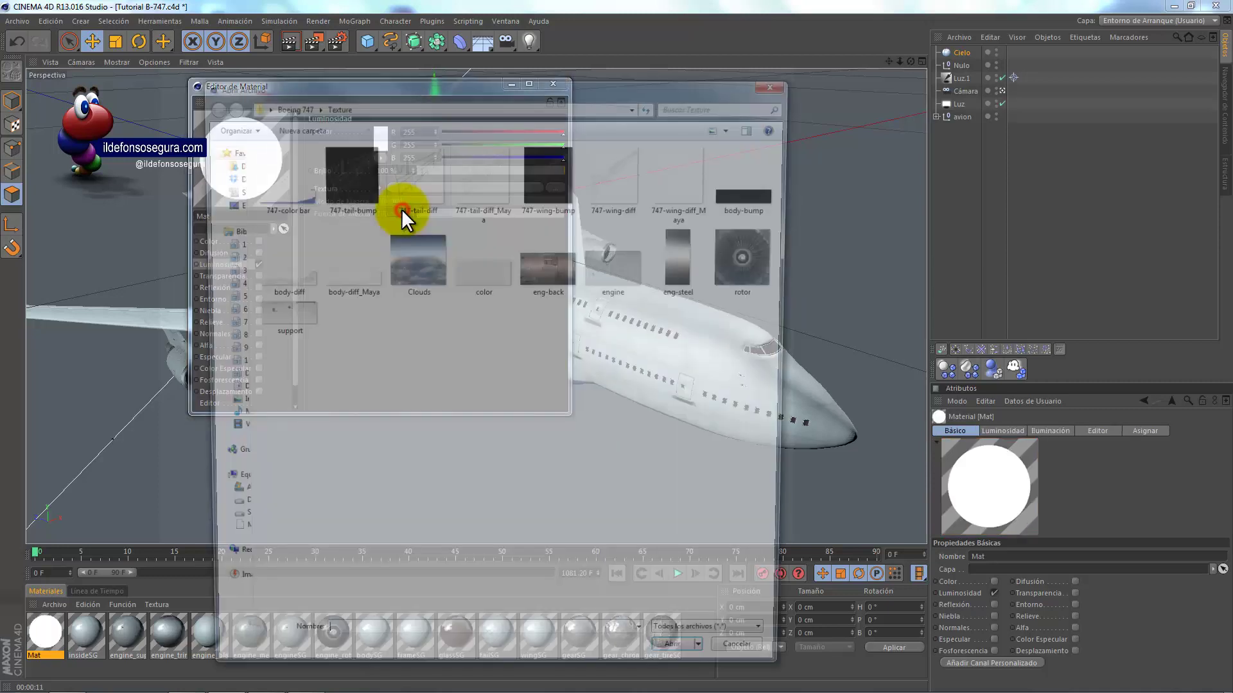
left_click(425, 257)
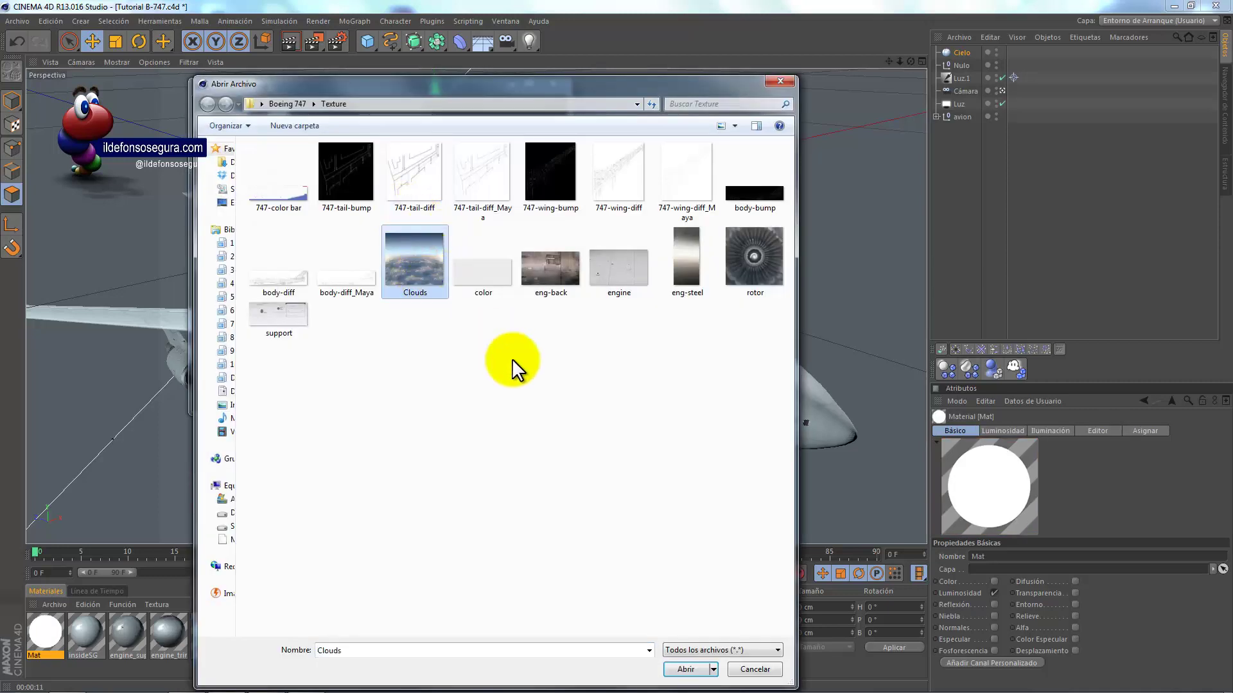
left_click(702, 669)
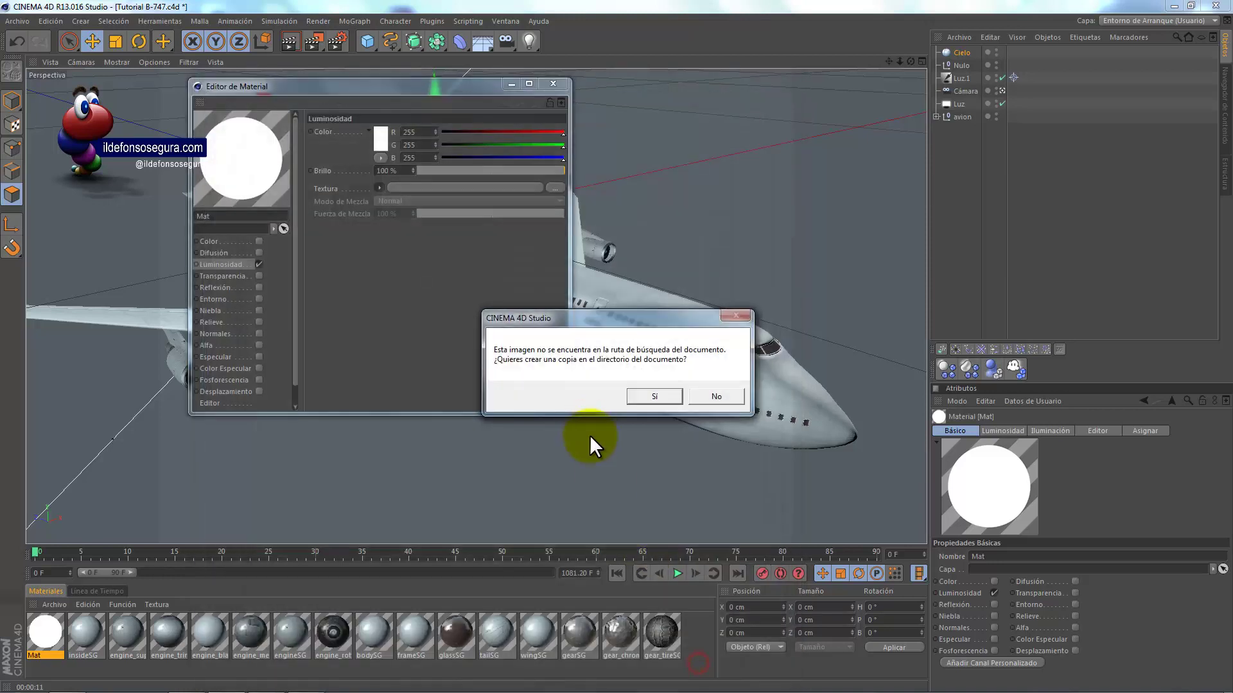
left_click(723, 398)
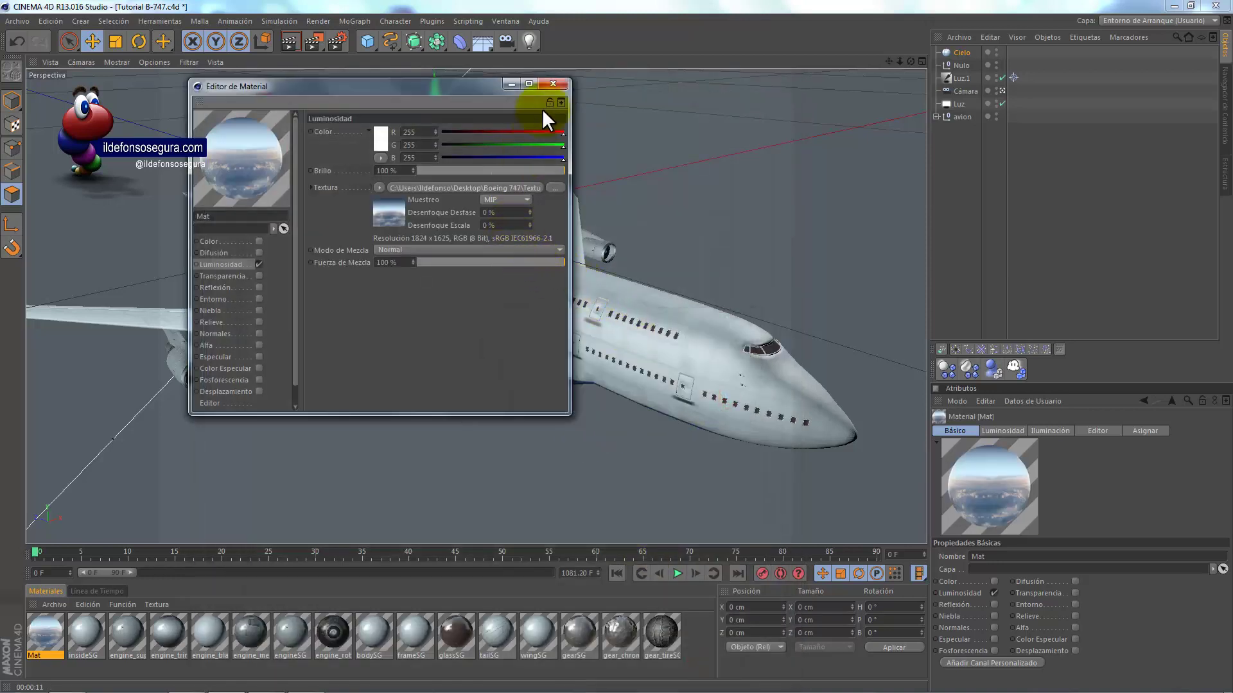
left_click(554, 85)
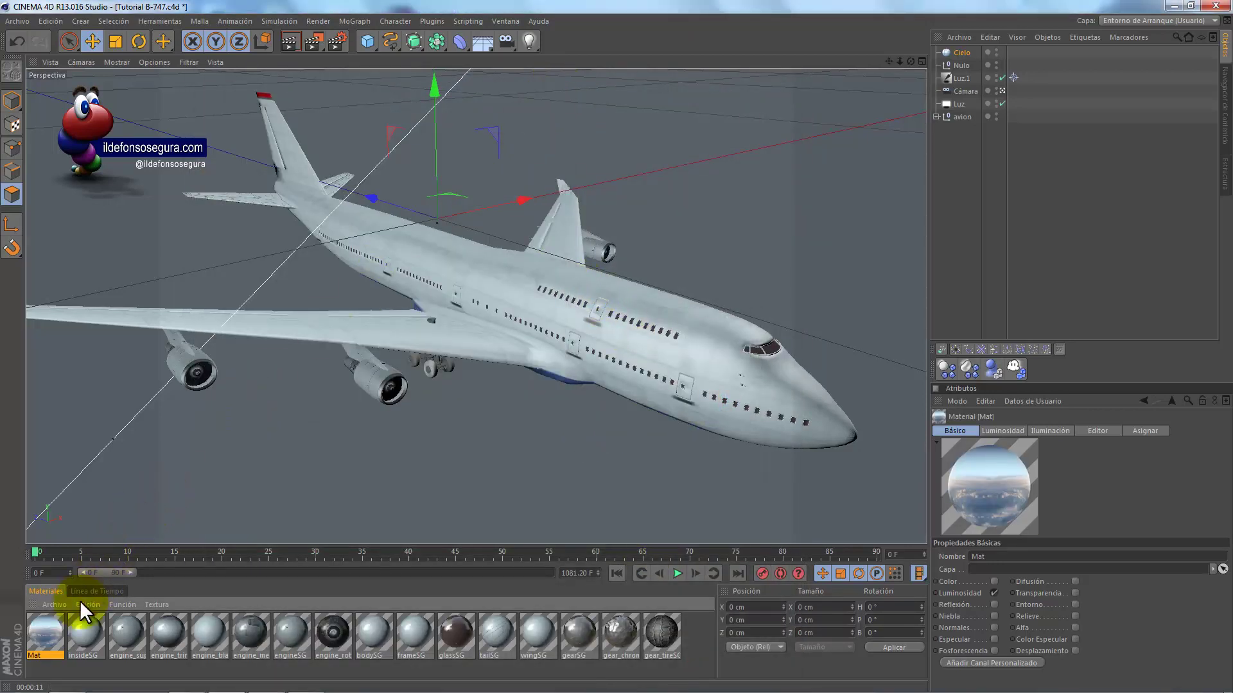
- Apply Mat to the sky and tint Luz a light beige (234/222/211)
mouse_move(52, 630)
left_mouse_down()
mouse_move(1002, 61)
mouse_move(965, 51)
left_mouse_up()
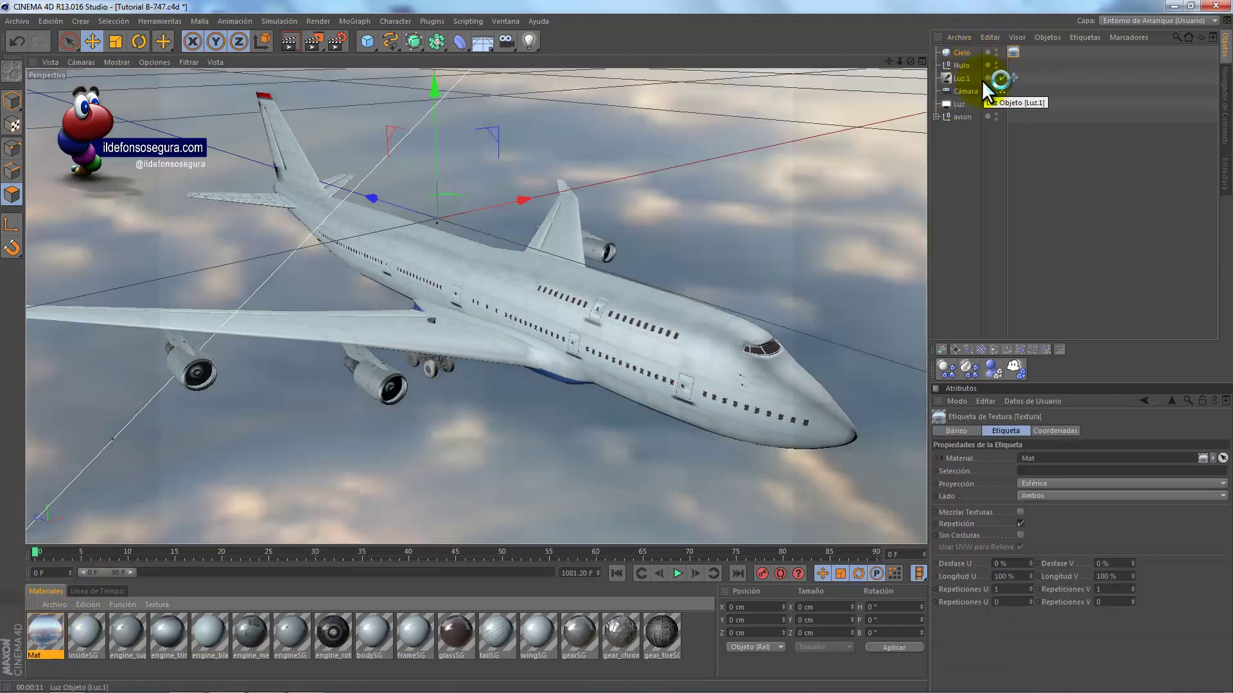
left_click(960, 104)
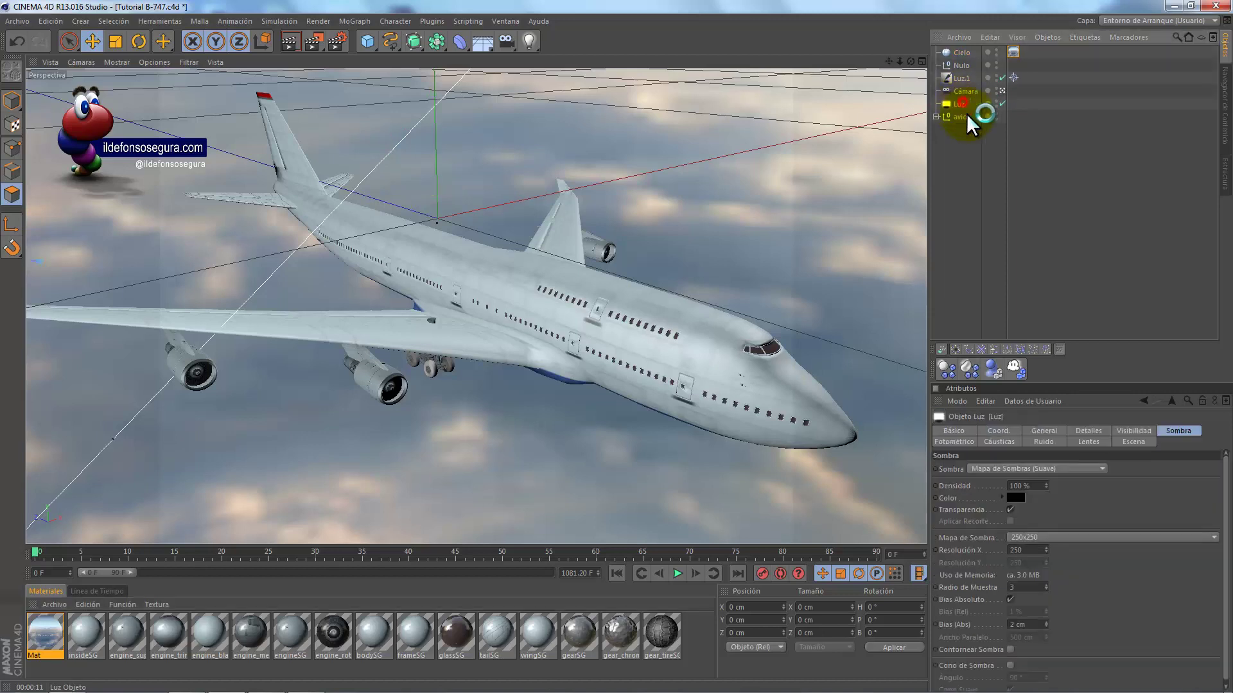
left_click(1033, 471)
left_click(1034, 430)
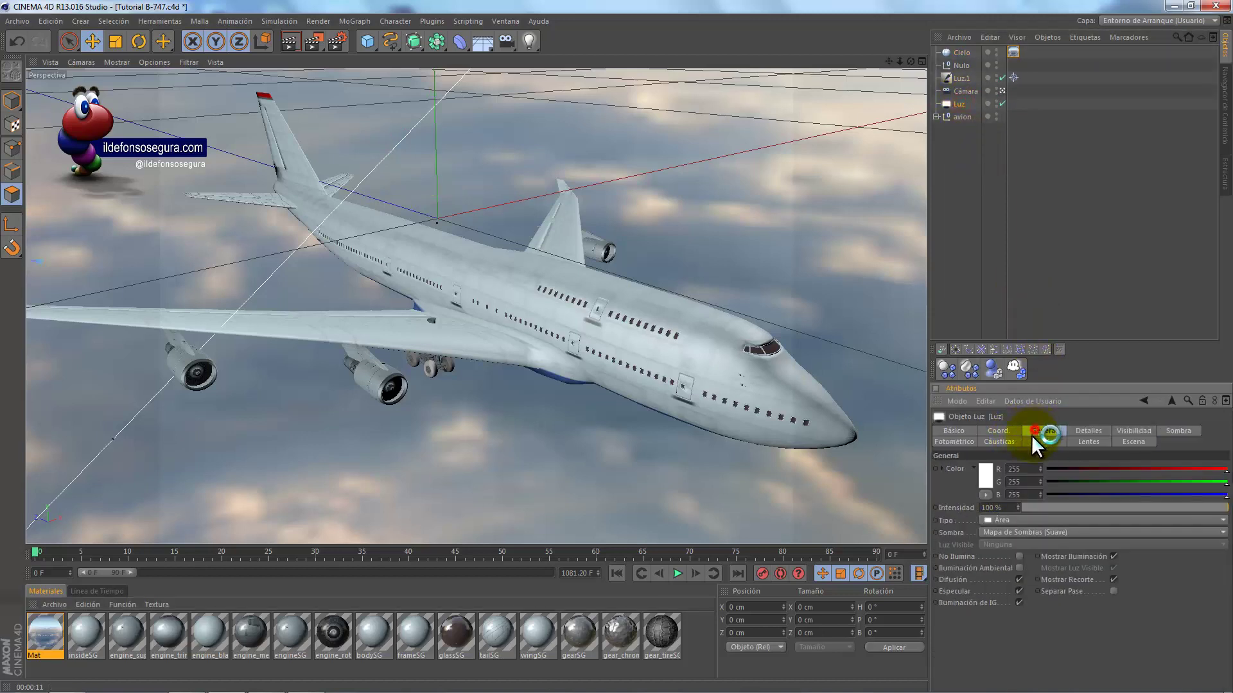
left_click(983, 480)
left_click(951, 428)
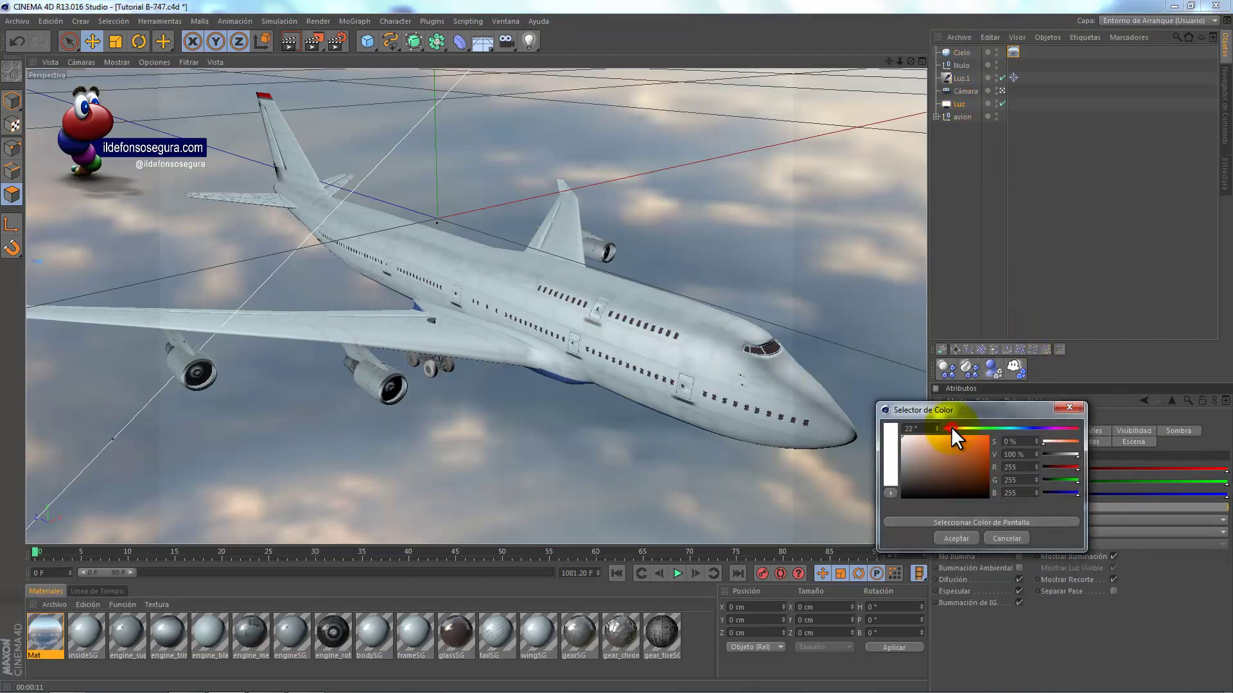
left_click_drag(933, 446, 910, 440)
left_click(949, 535)
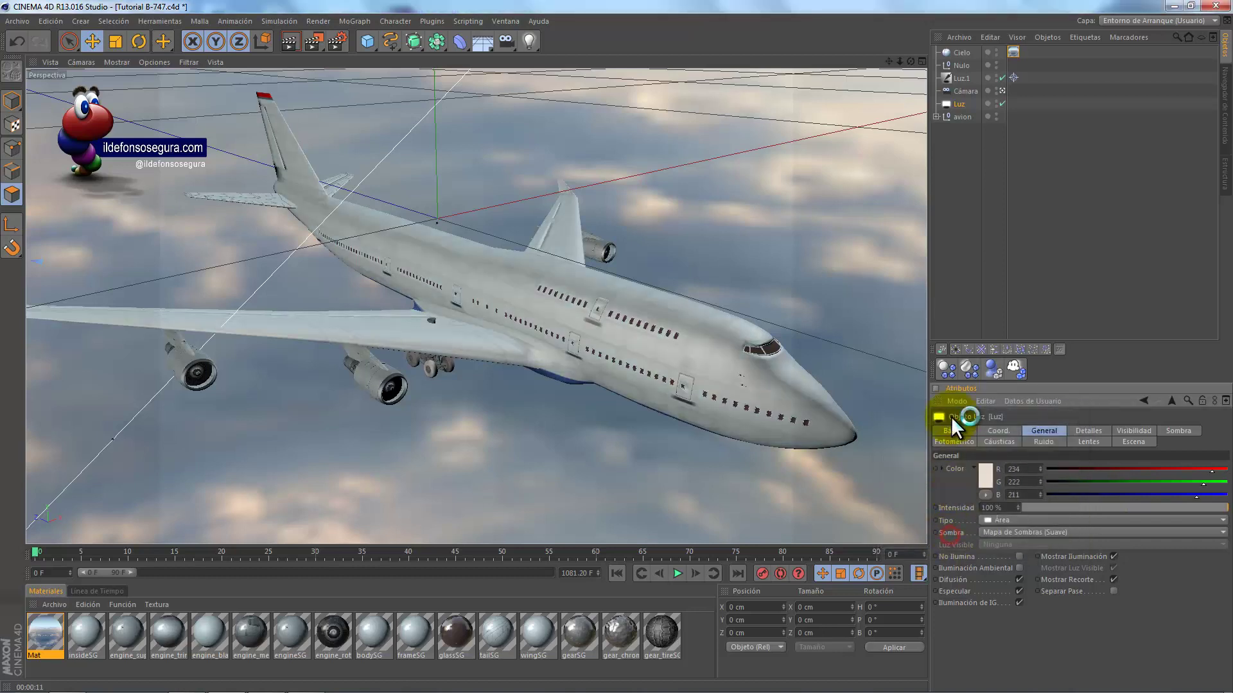
- Tint Luz.1 a soft peach colour (234/202/179)
left_click(960, 79)
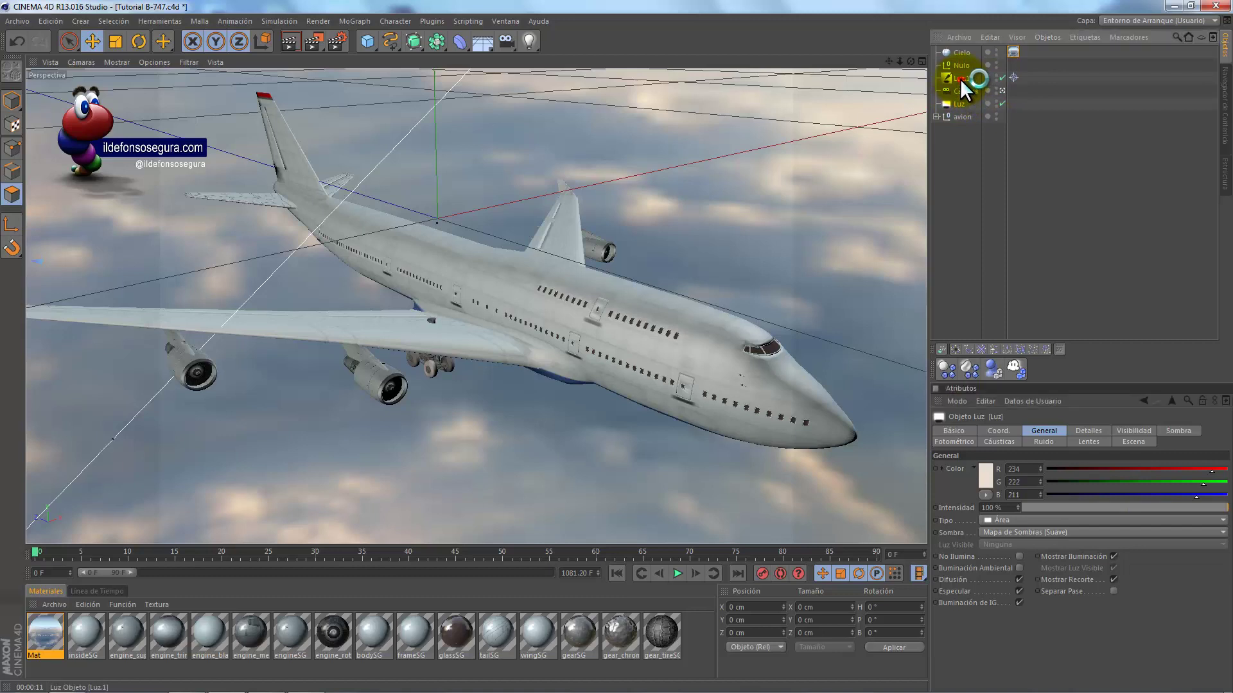
left_click(992, 467)
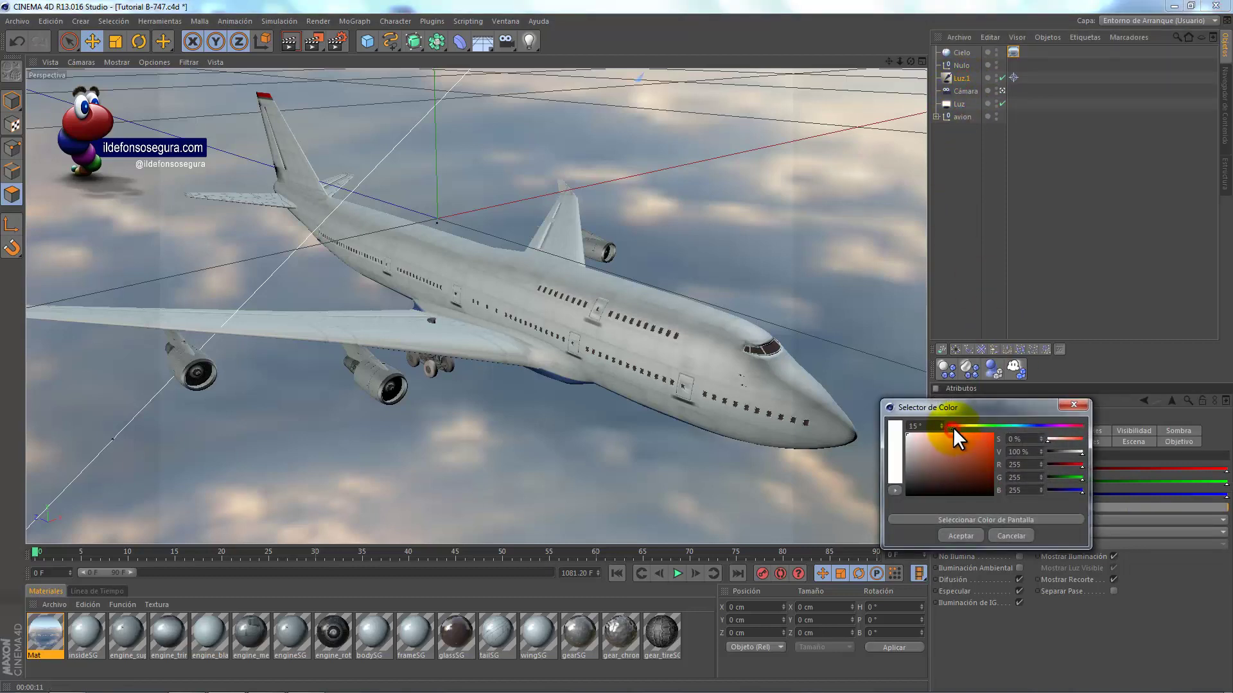
left_click_drag(953, 426, 925, 437)
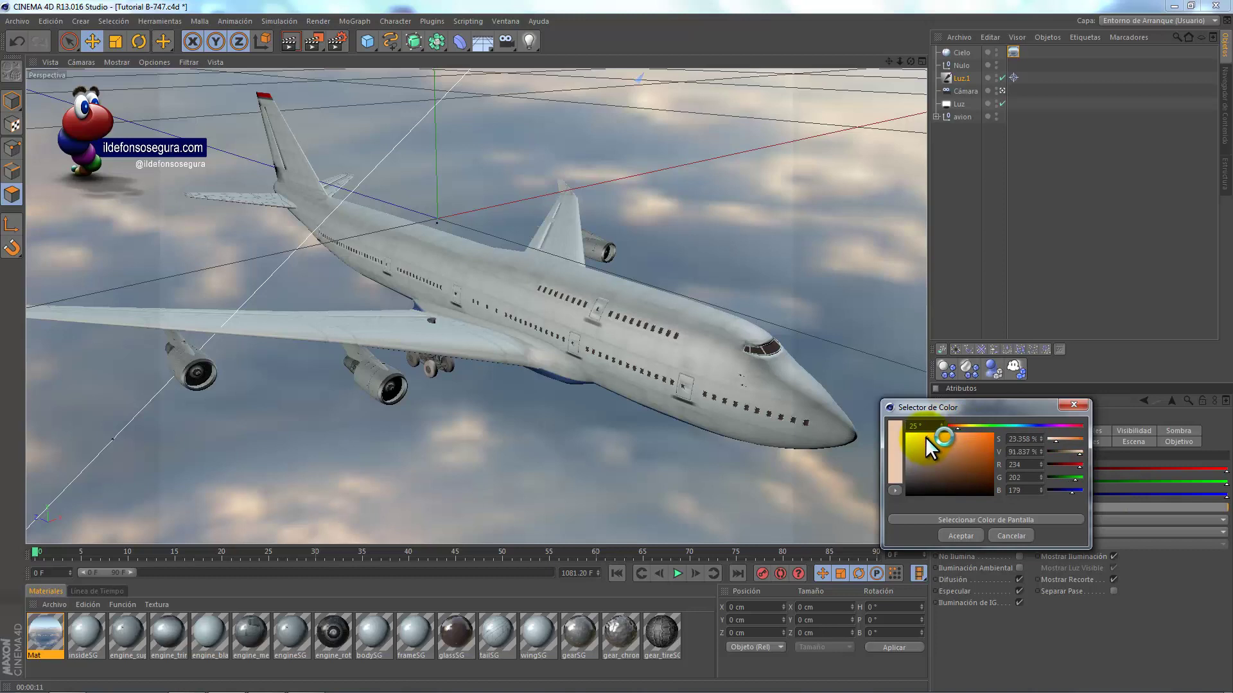
left_click(949, 529)
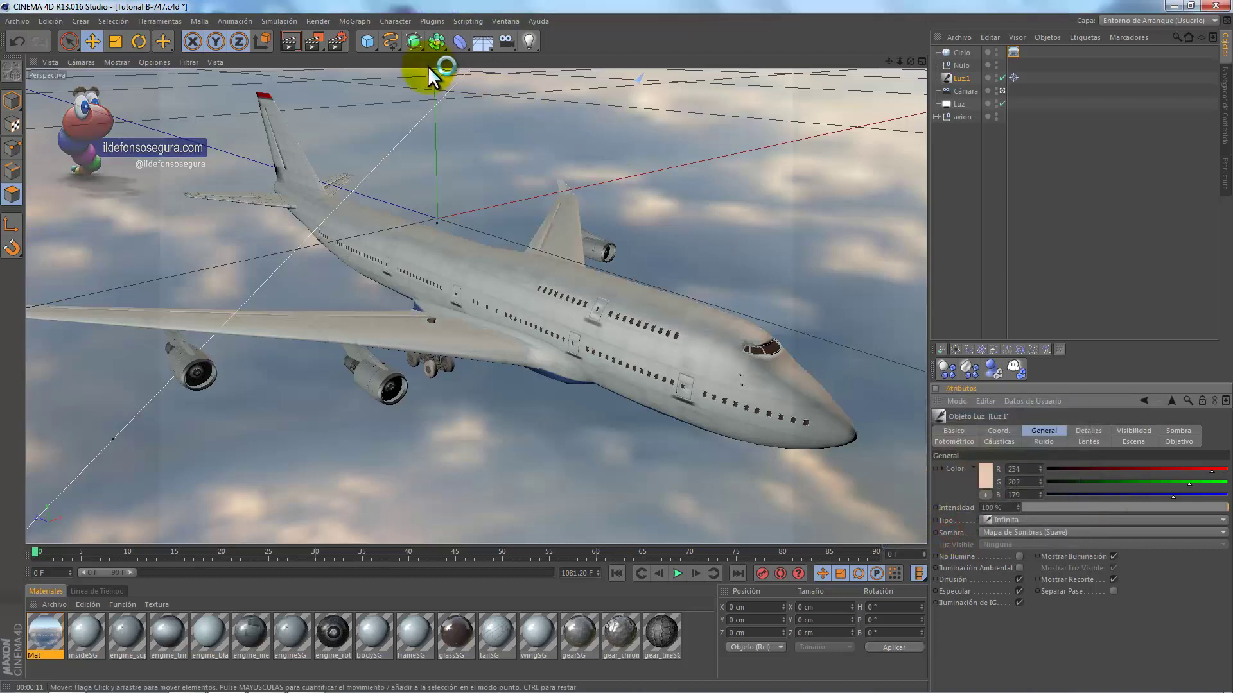
- Set the render output to the HDTV 1080 25 preset with Mejorado antialiasing
left_click(336, 40)
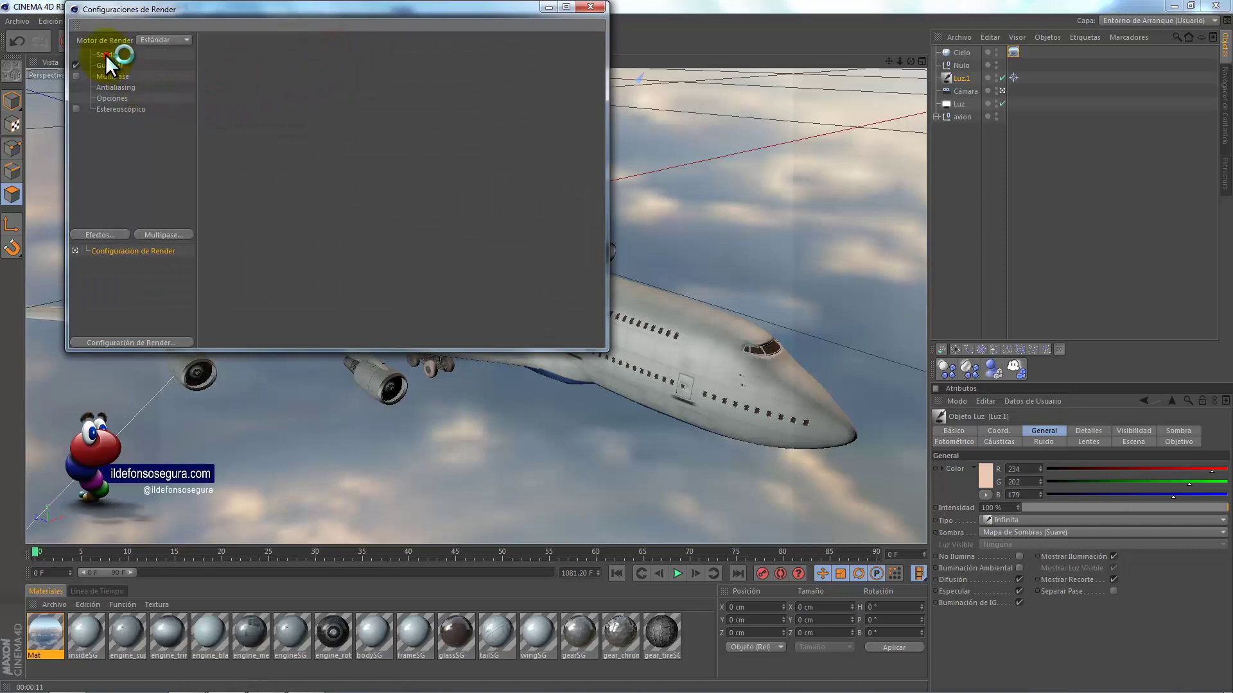
left_click(106, 55)
left_click(212, 53)
mouse_move(241, 92)
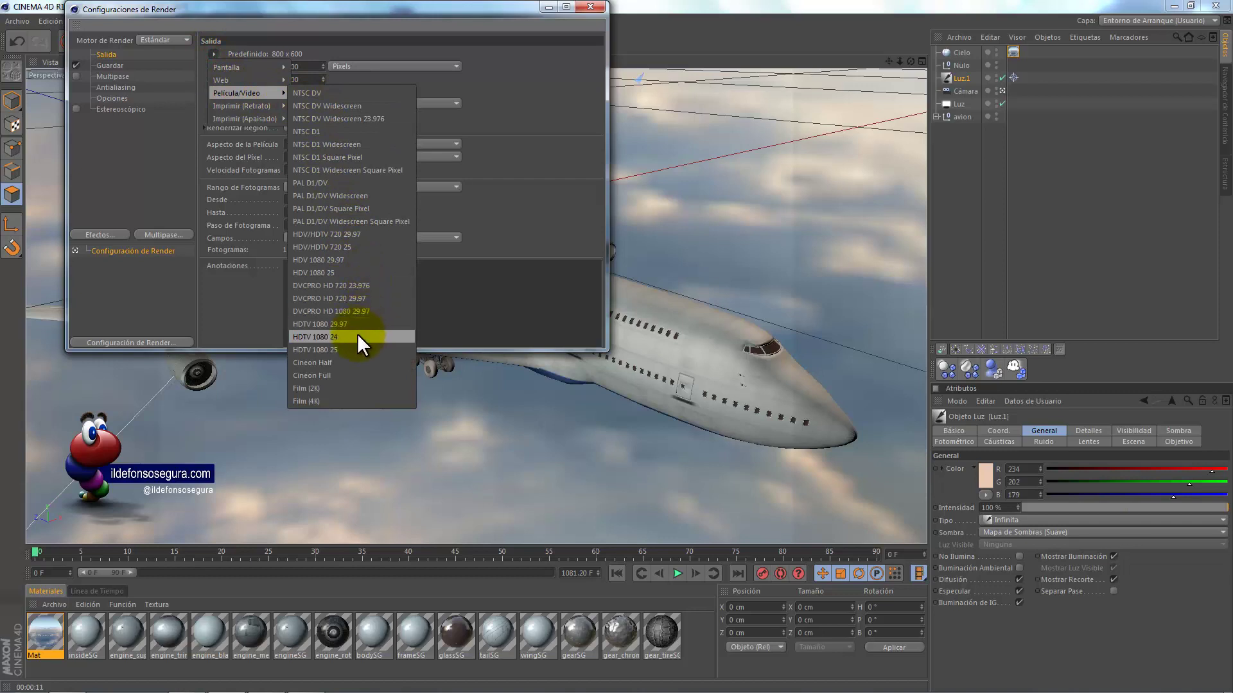
left_click(356, 350)
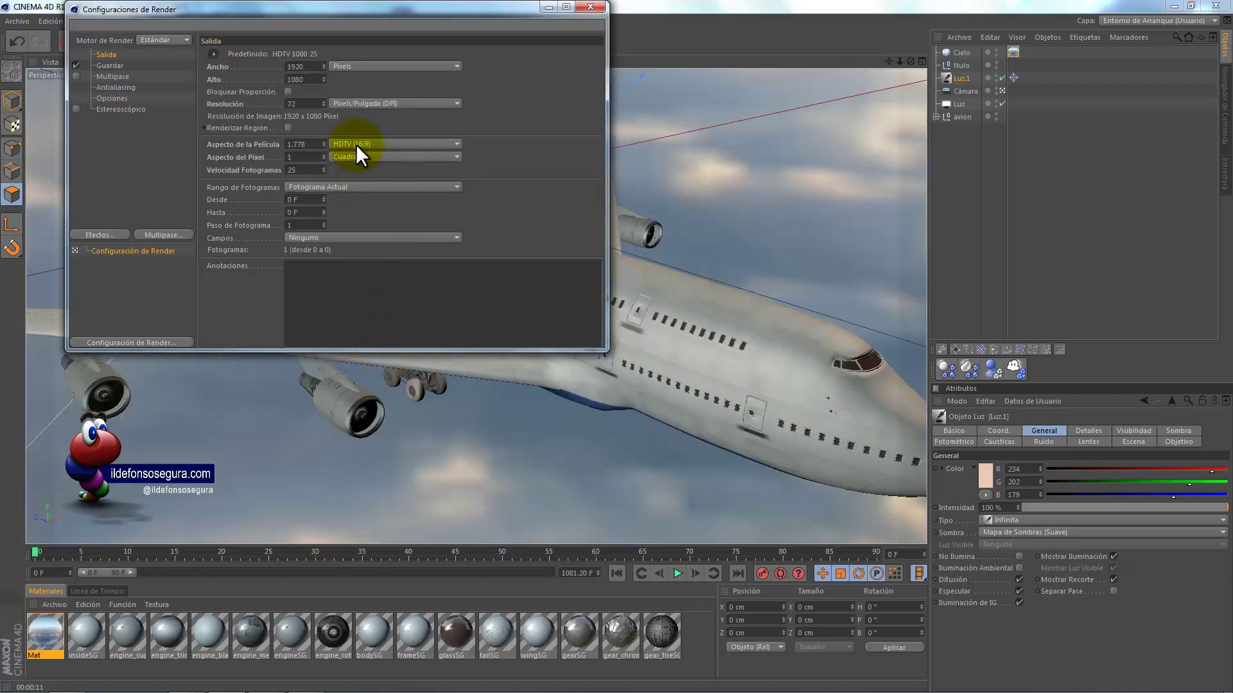
left_click(113, 88)
left_click(333, 53)
left_click(362, 92)
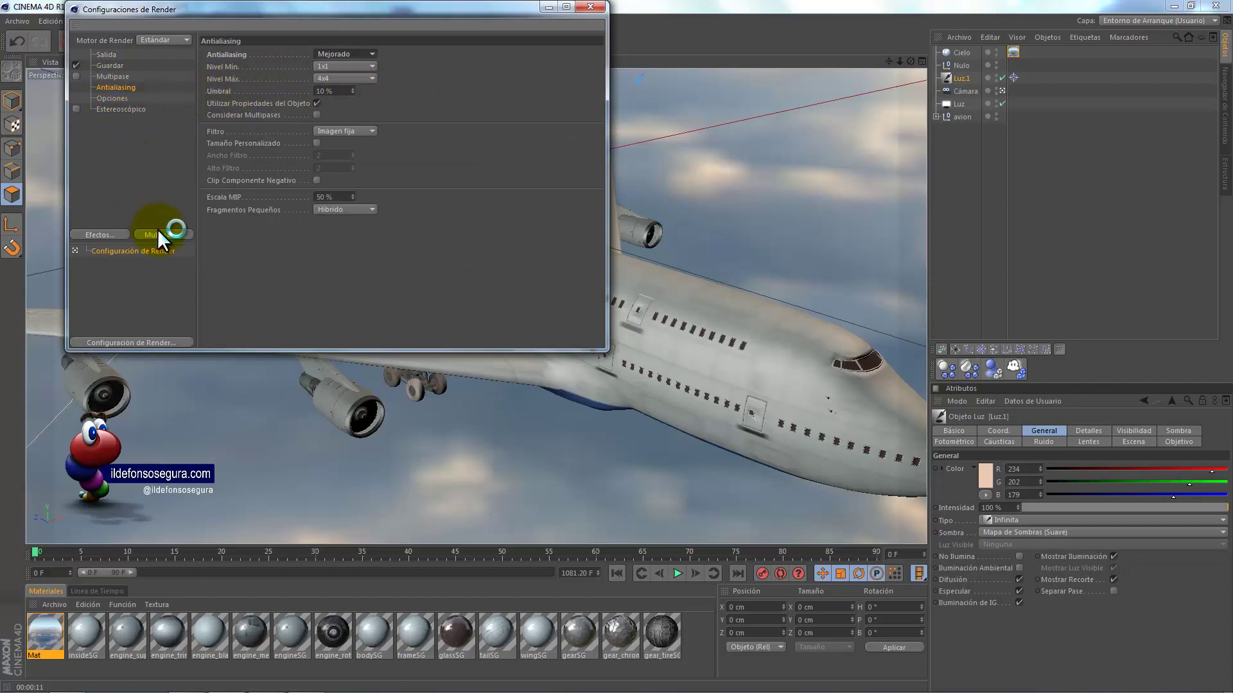
- Add the Iluminación Global render effect in Muestreador Cielo mode
left_click(118, 232)
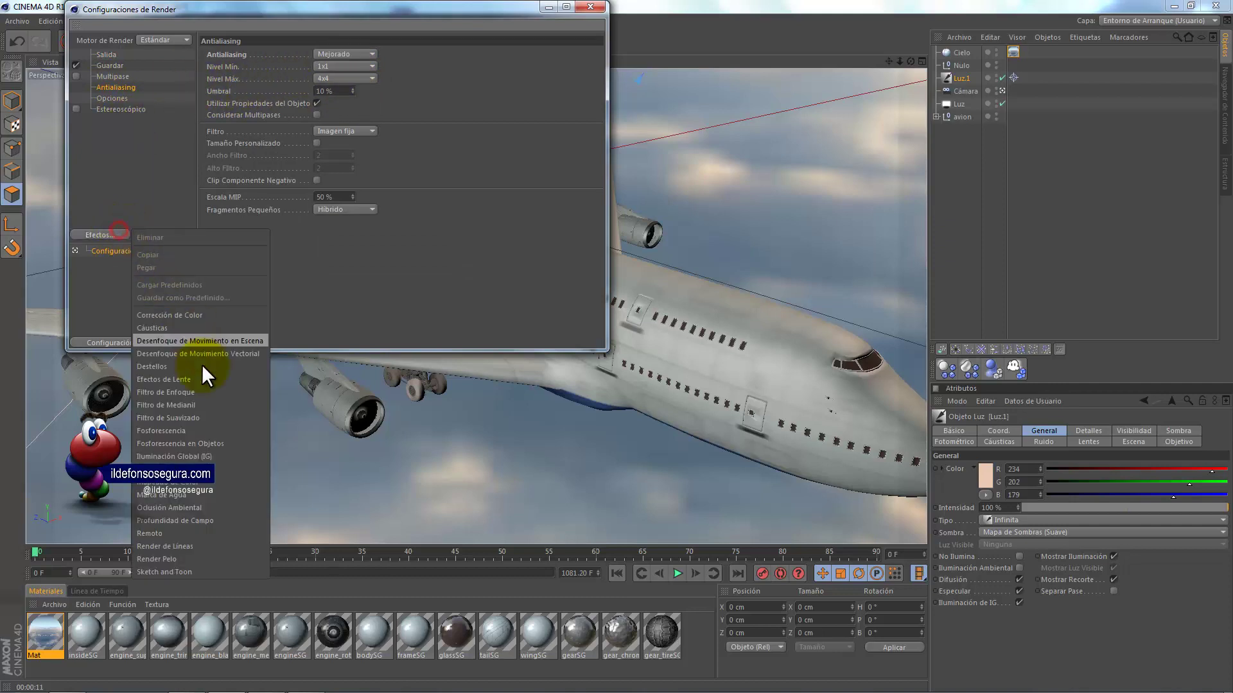
left_click(203, 459)
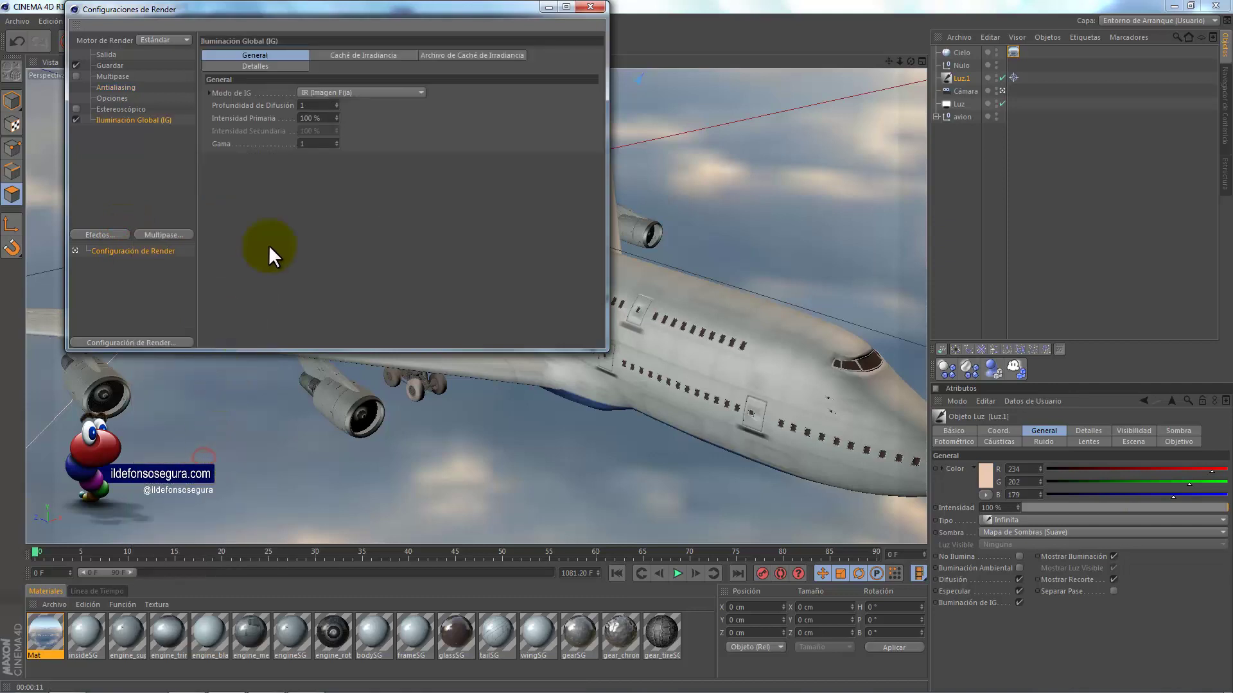
left_click(334, 90)
left_click(355, 206)
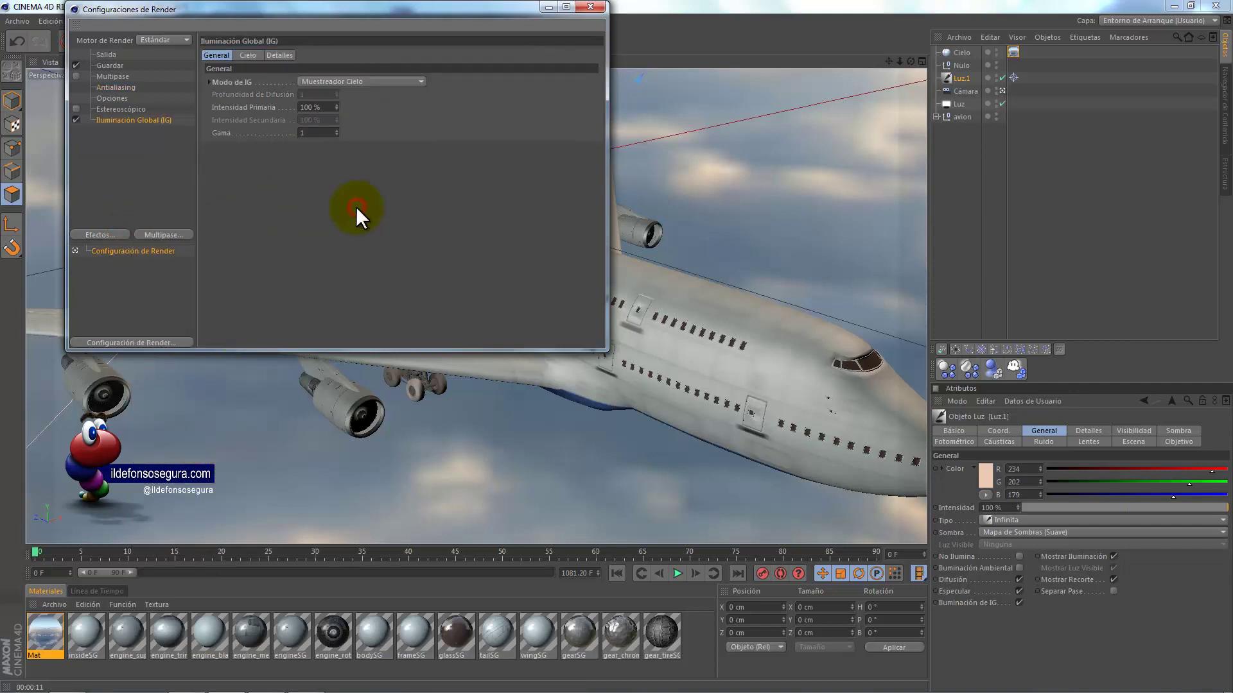
left_click(594, 7)
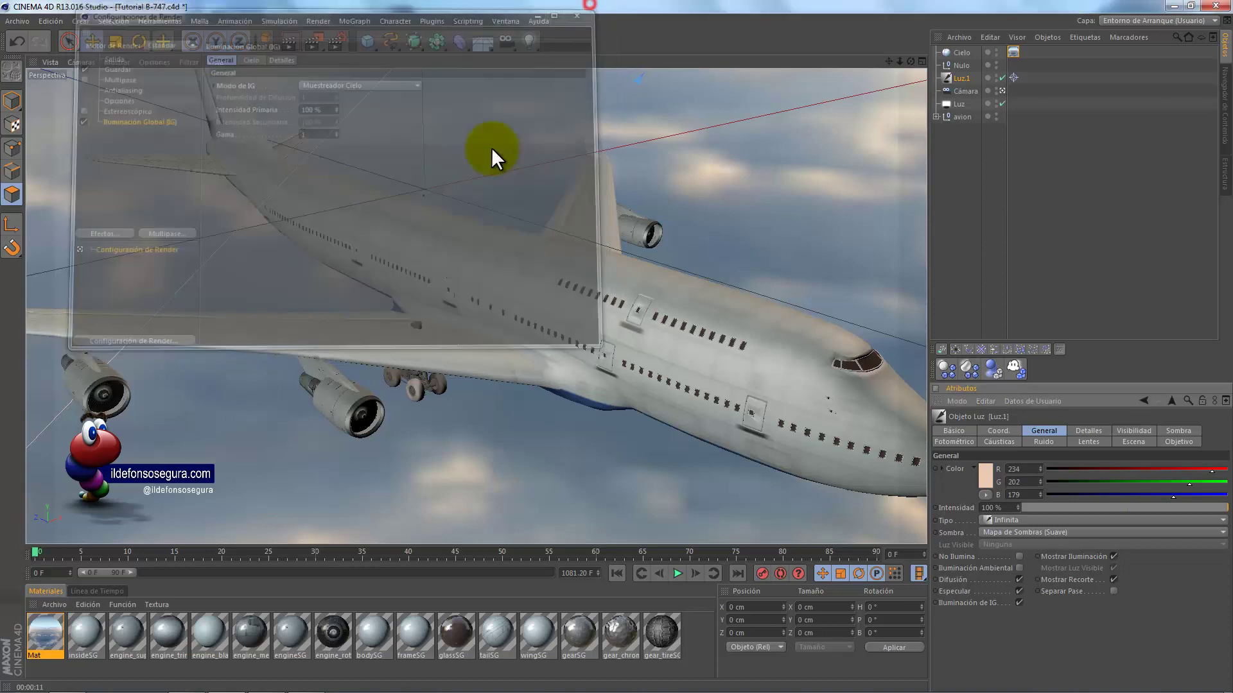
mouse_move(456, 195)
left_mouse_down("alt")
mouse_move(729, 129)
mouse_move(903, 63)
mouse_move(615, 347)
left_mouse_up("alt")
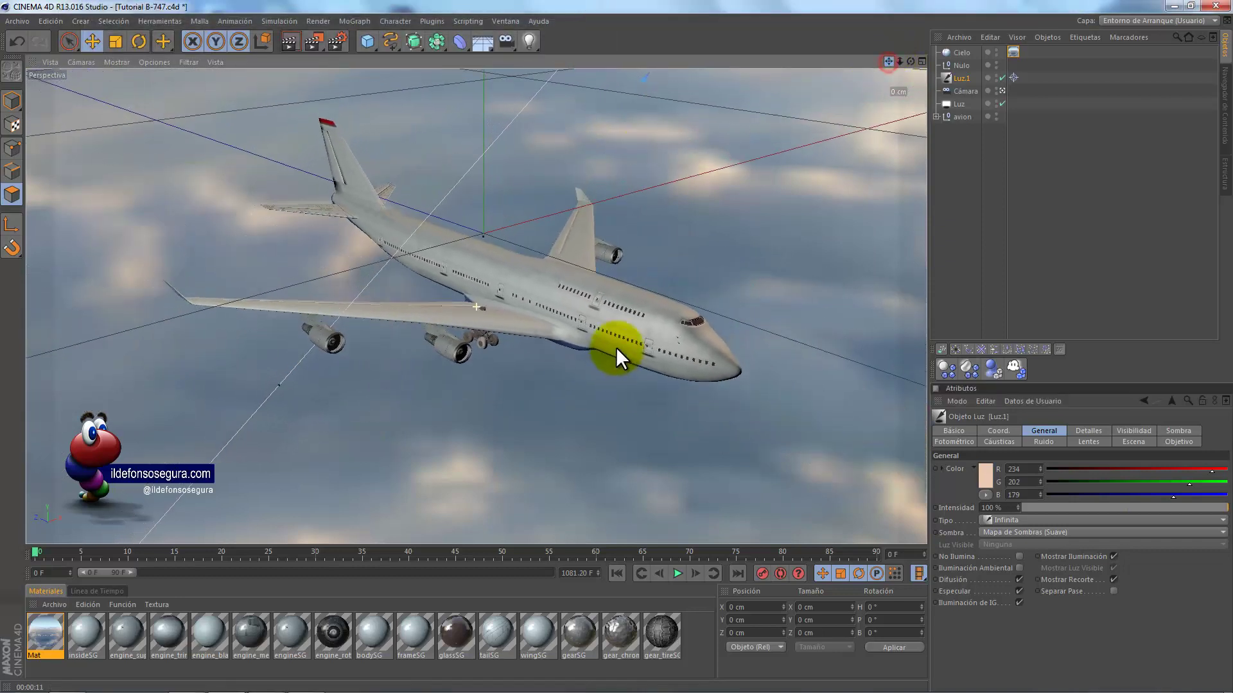
- Delete the four B747_GEAR parts from avion and view the plane through the Cámara
left_click_drag(900, 72, 843, 56)
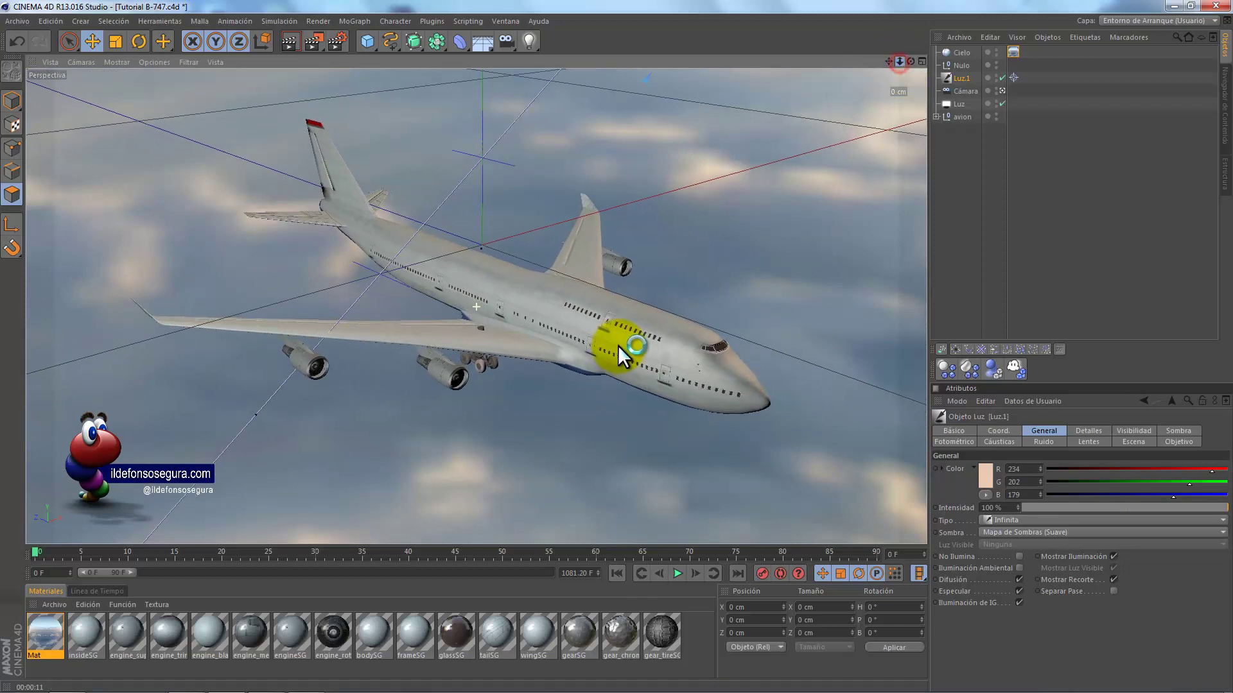
left_click(290, 40)
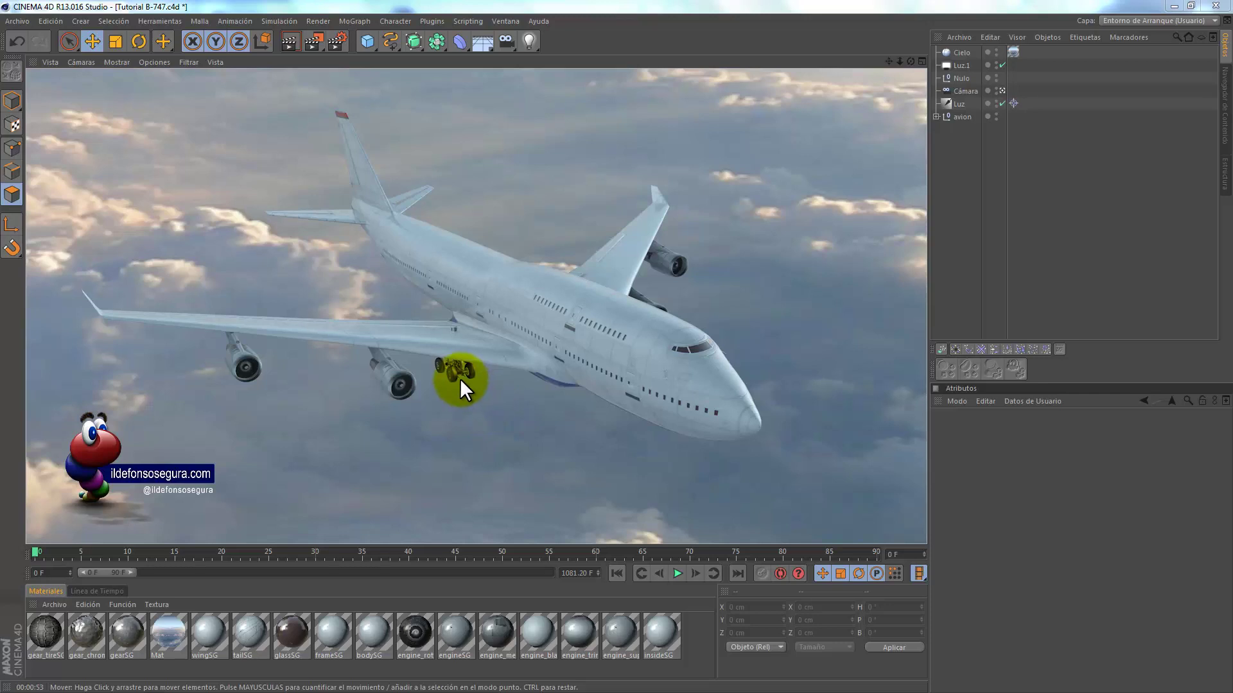
left_click(936, 117)
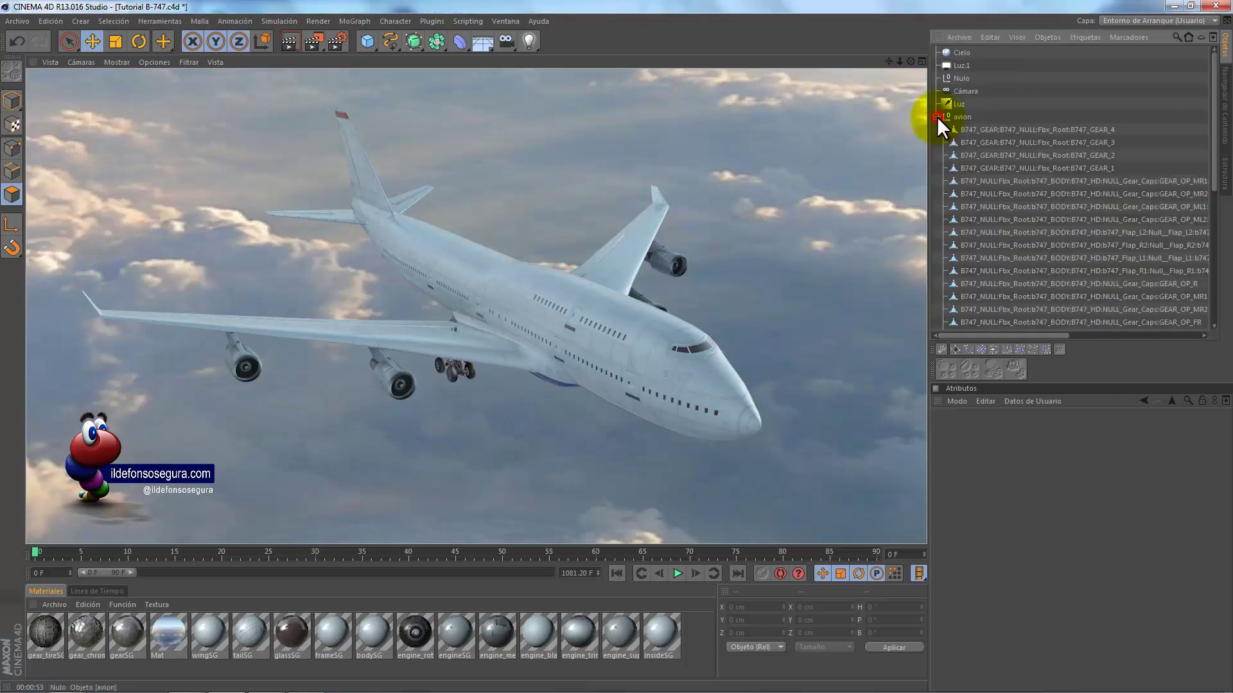
left_click(973, 130)
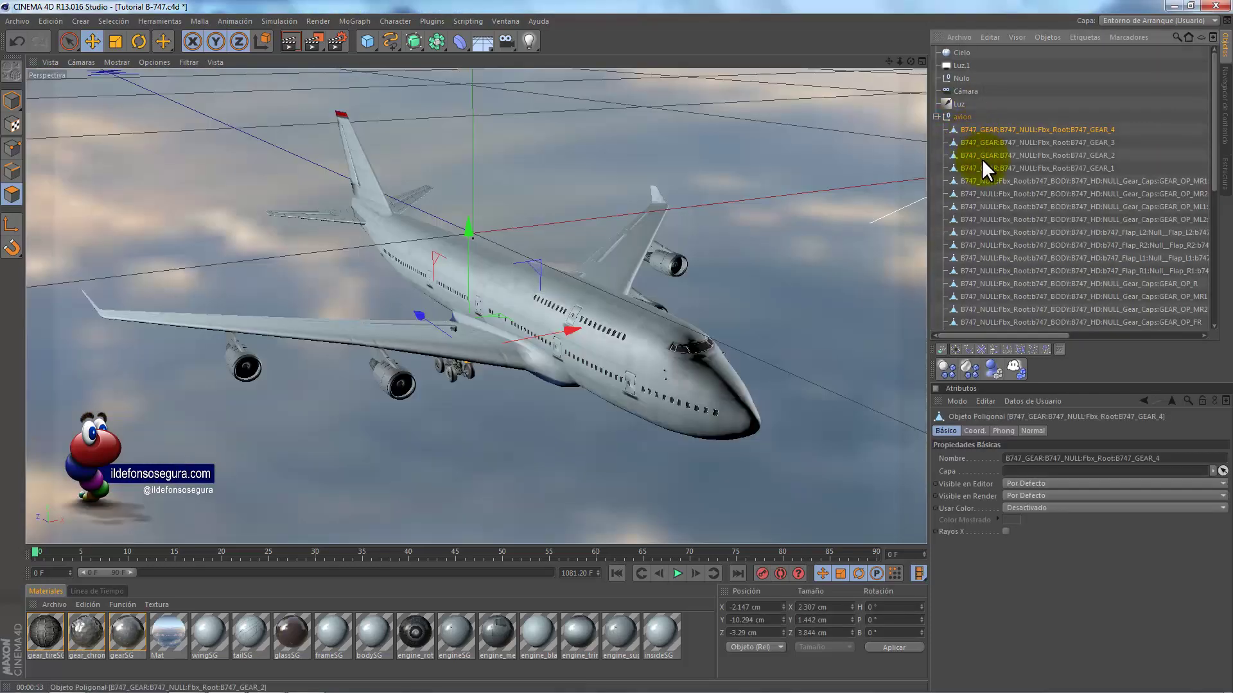
left_click(983, 167, "shift")
key("Delete")
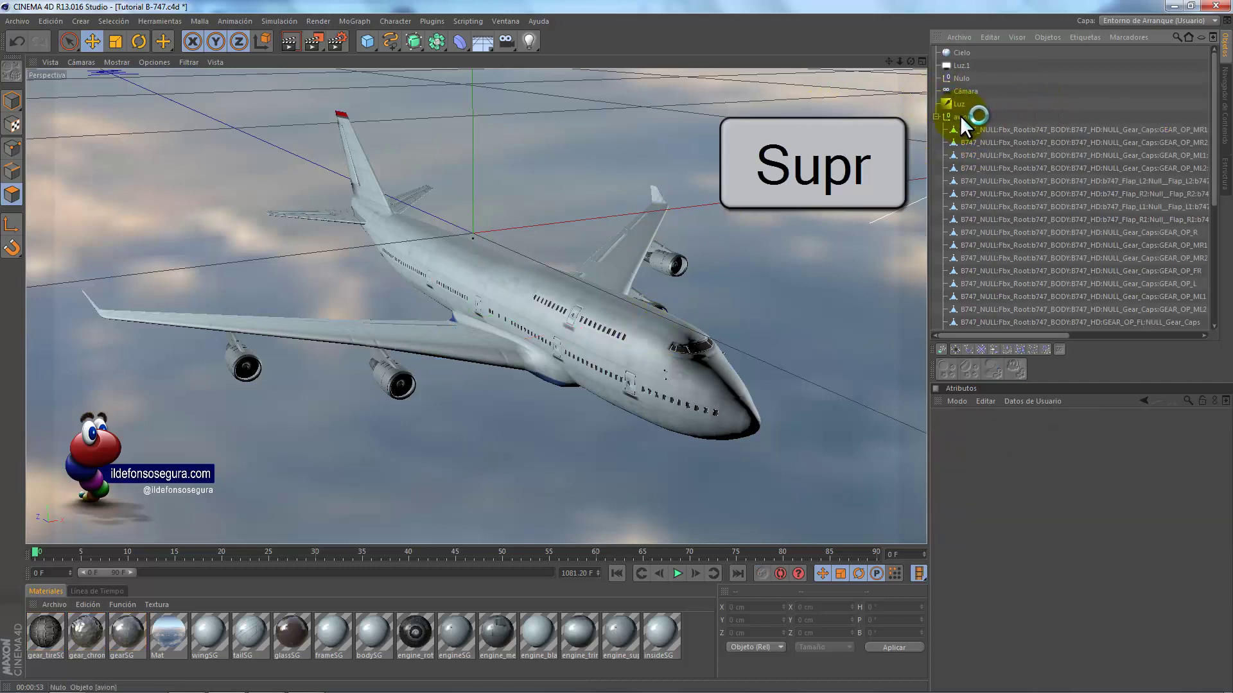
left_click(936, 117)
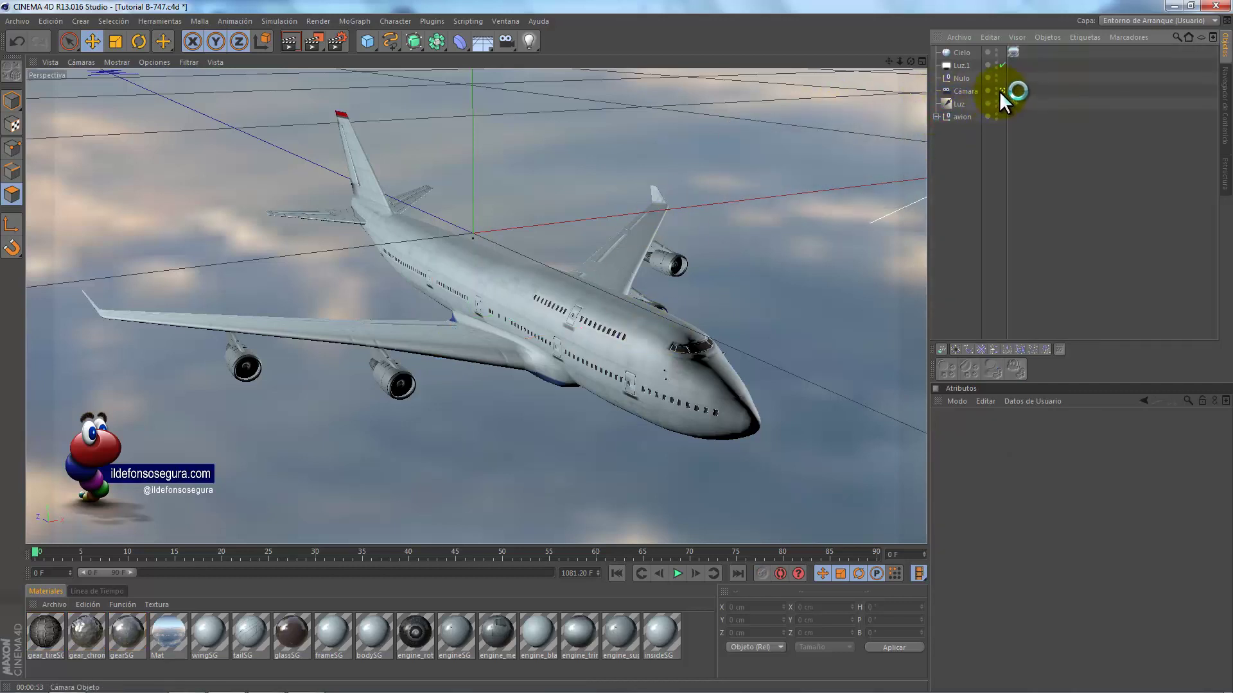
left_click(1001, 90)
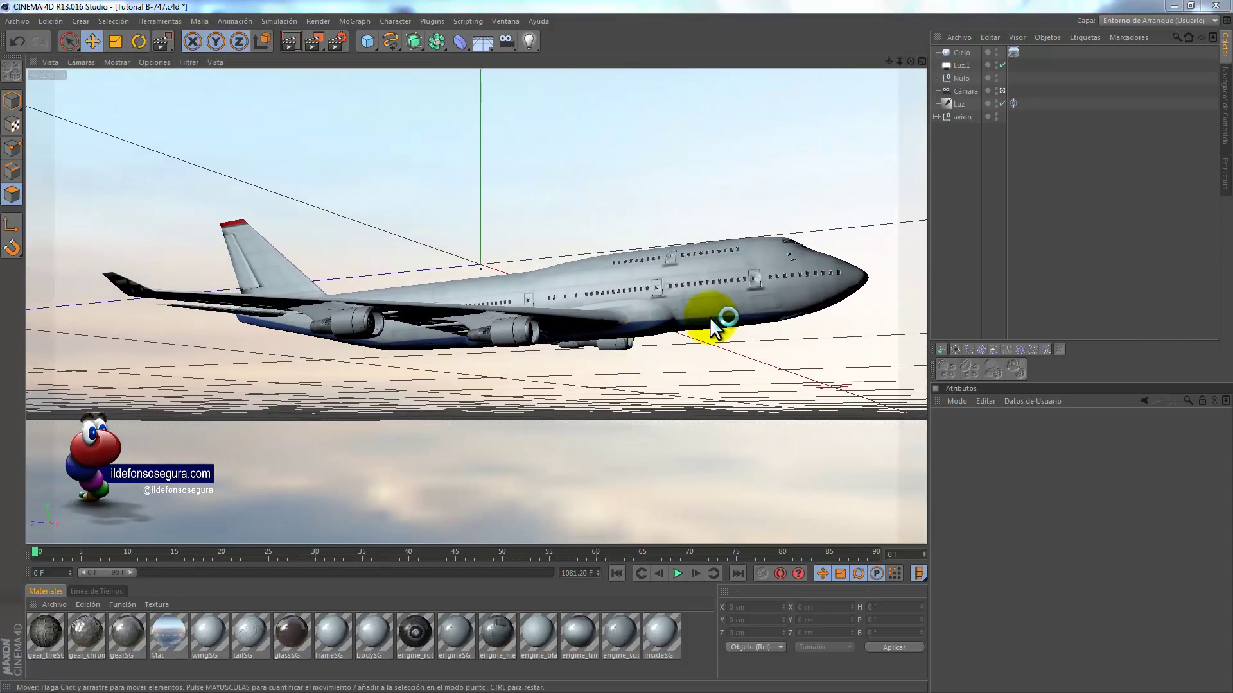
- Review output and save settings, restore Mejorado antialiasing, and confirm Muestreador Cielo global illumination
left_click(338, 43)
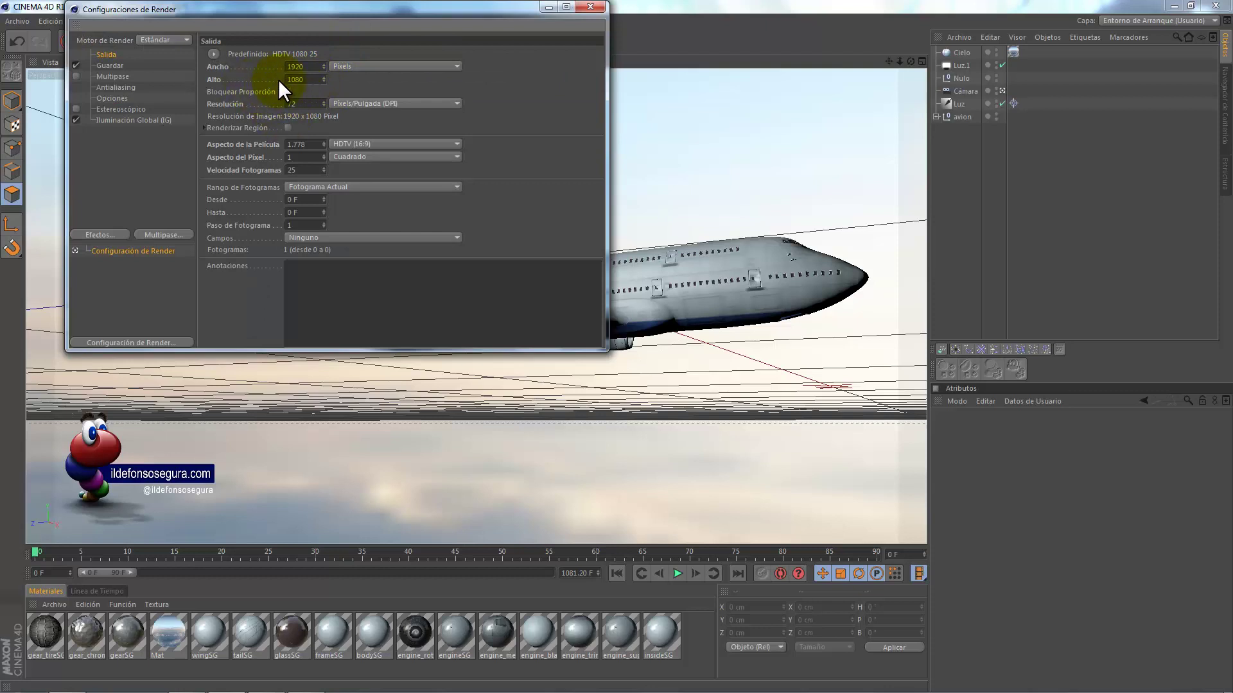
left_click(119, 65)
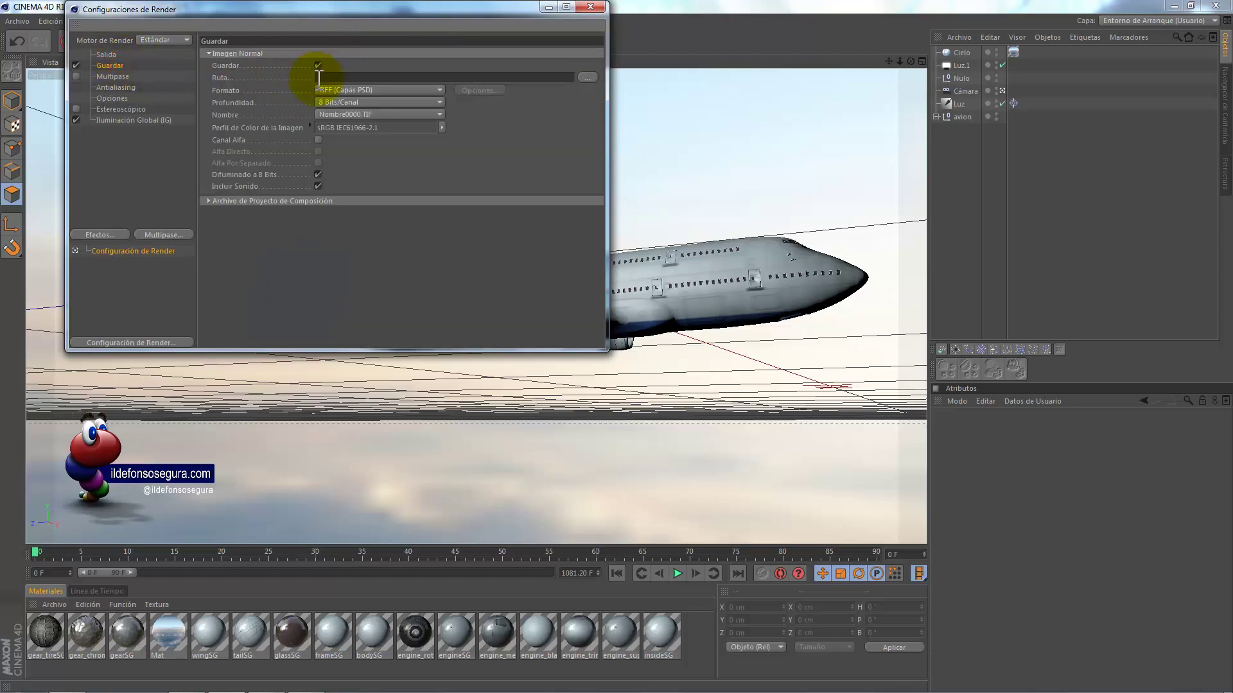
left_click(398, 91)
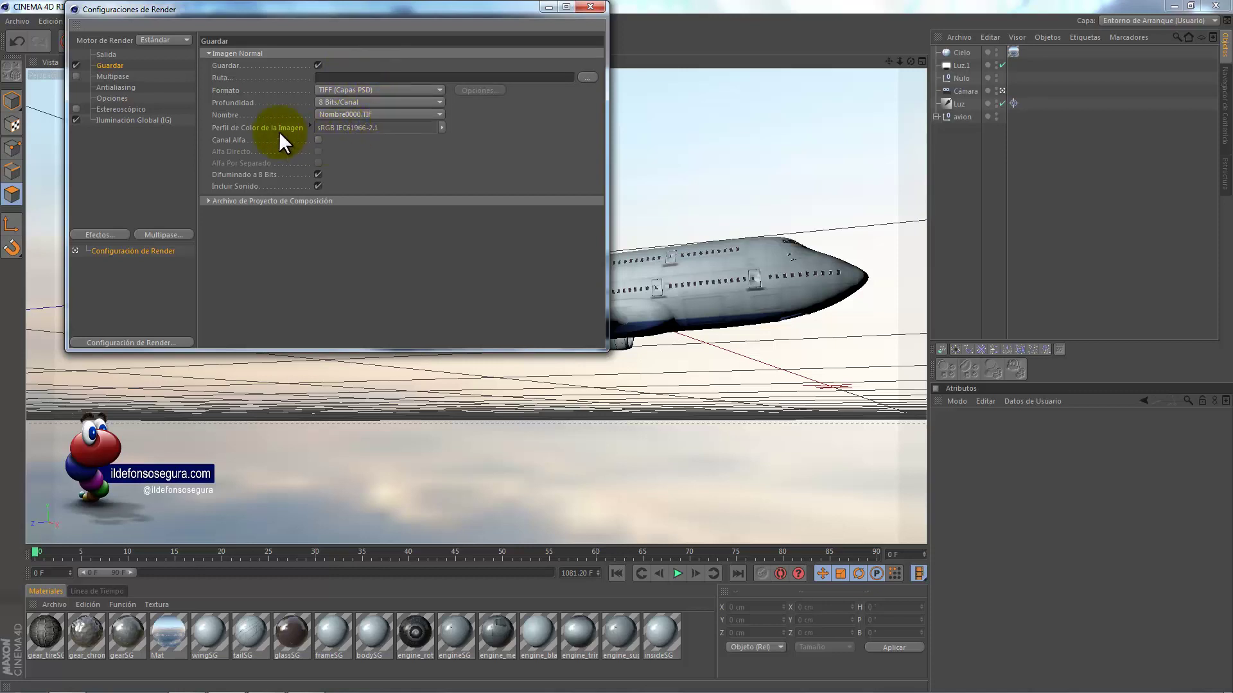
left_click(133, 88)
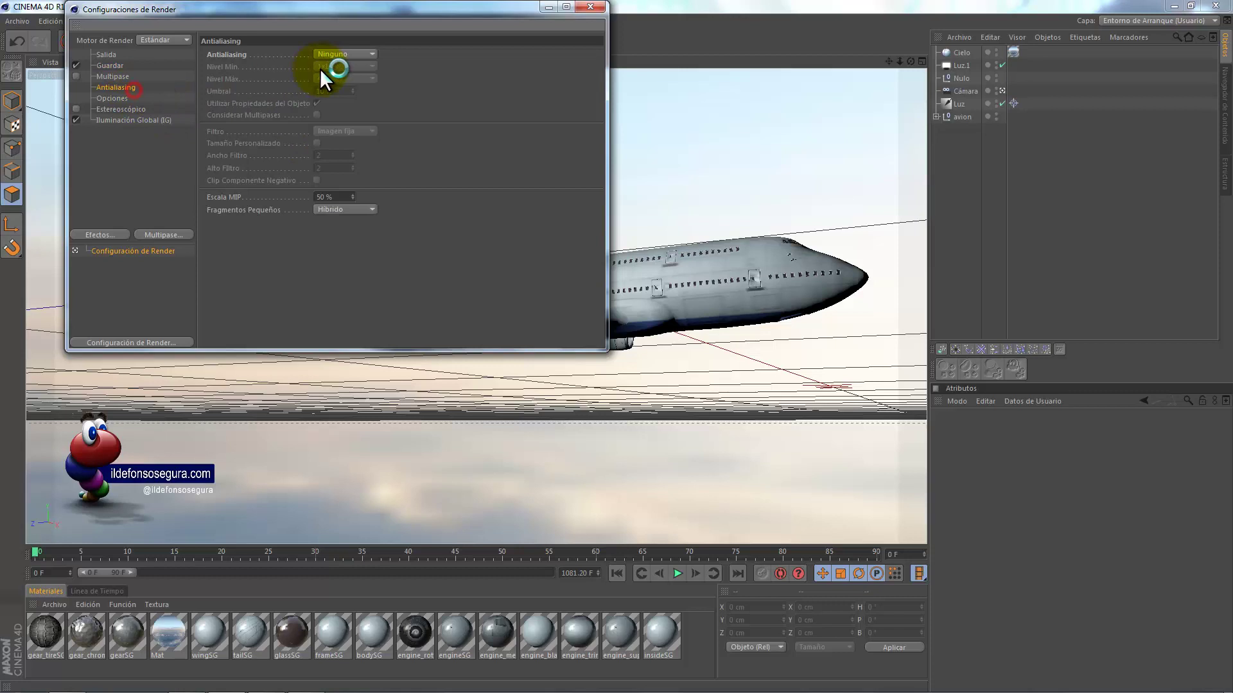
left_click(369, 54)
left_click(345, 90)
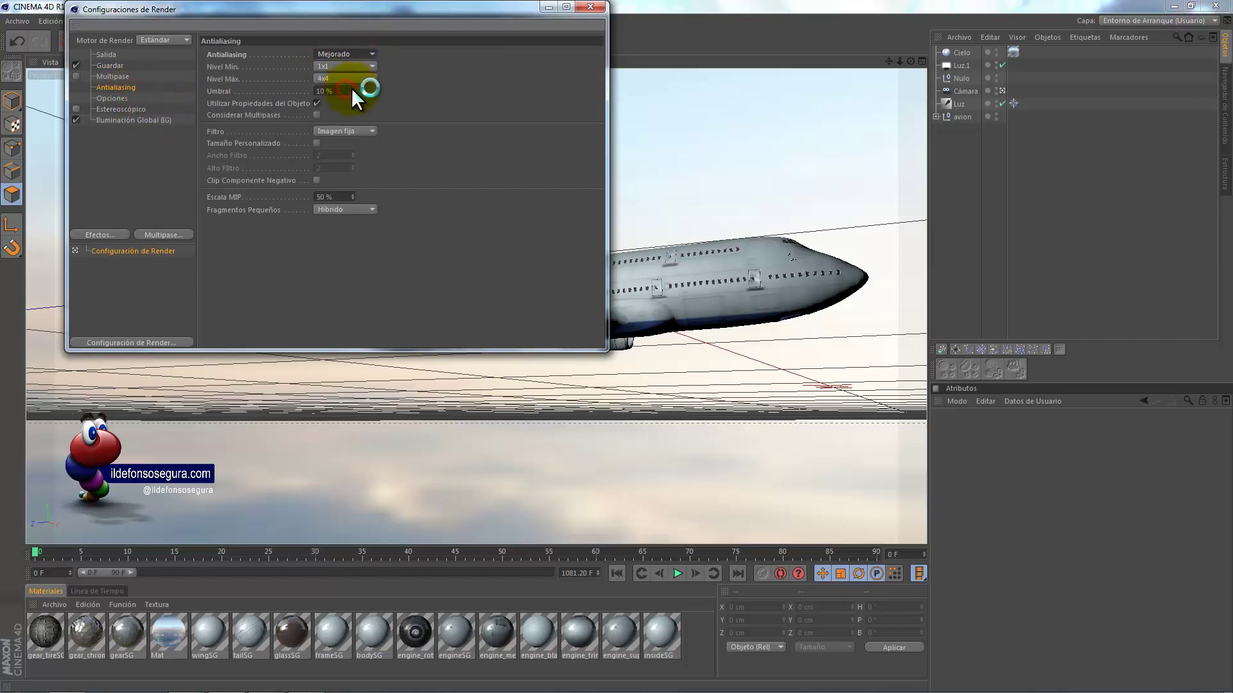
left_click(161, 120)
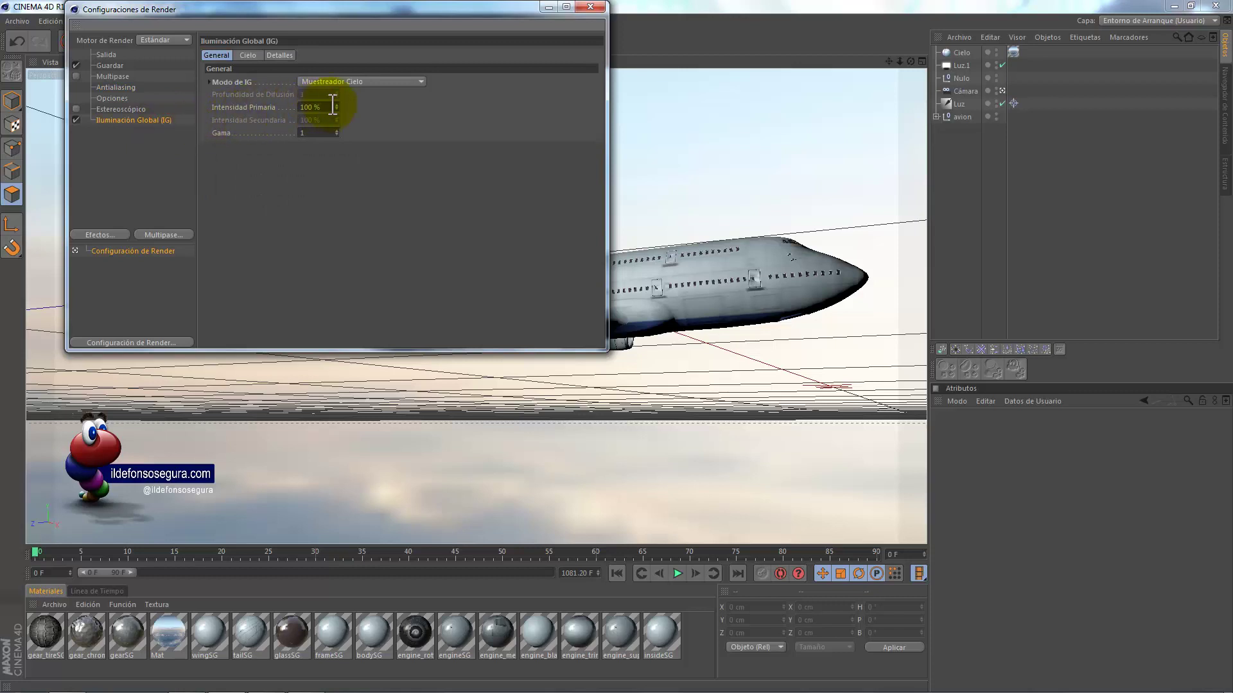
left_click(577, 12)
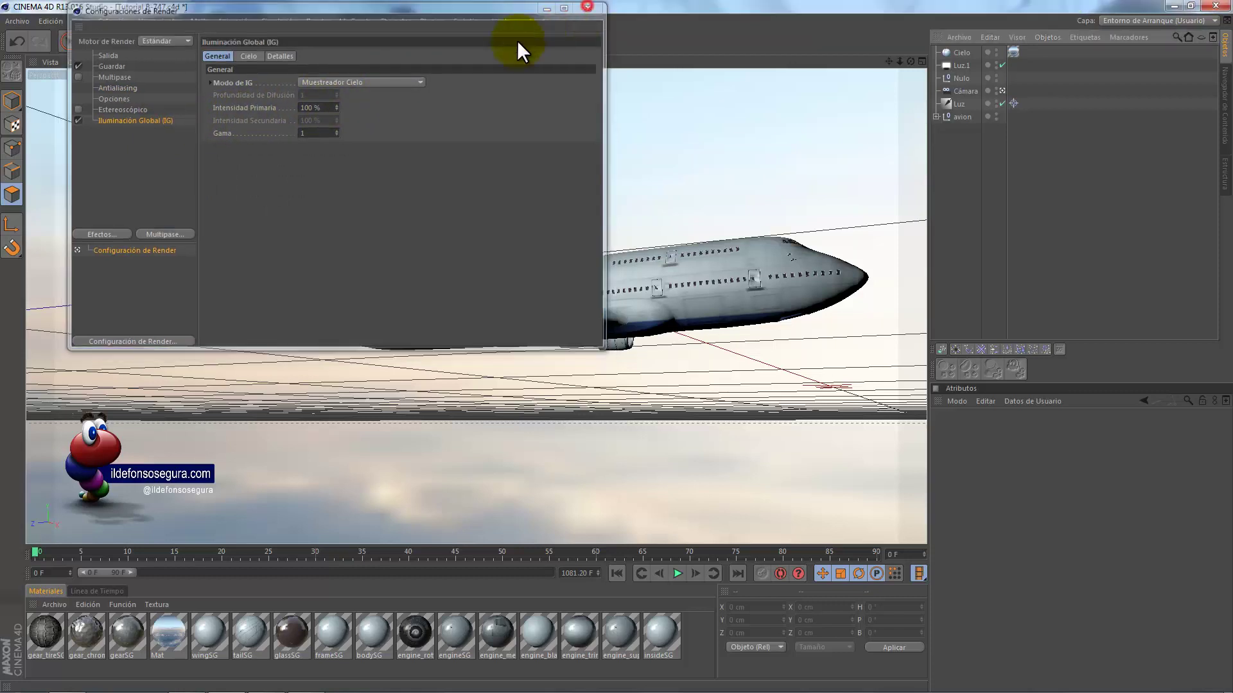
- Start the final 1920×1080 render of Tutorial B-747 in the Picture Viewer
left_click(310, 40)
scroll(626, 278, "down", 2)
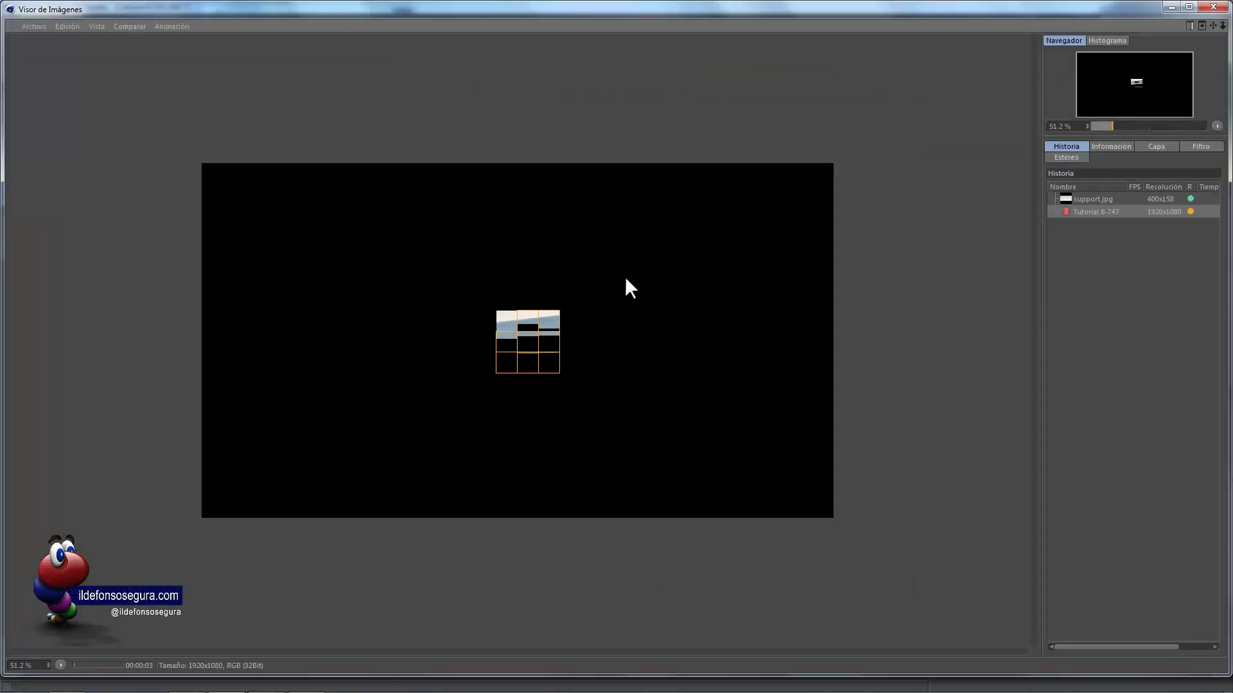